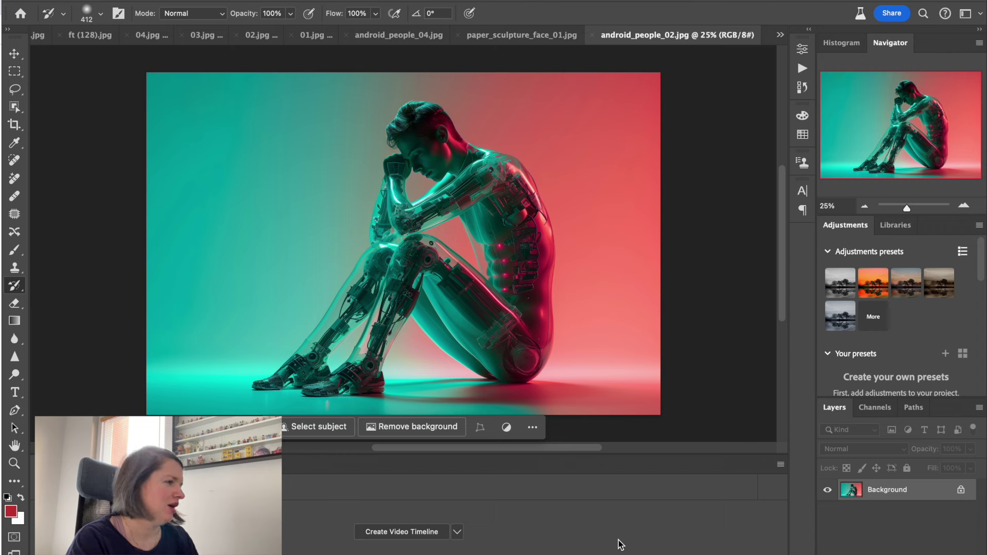
Check the android image's pixel dimensions in Image Size, then close it without changes
{"action": "left_click", "coordinate": [246, 2]}
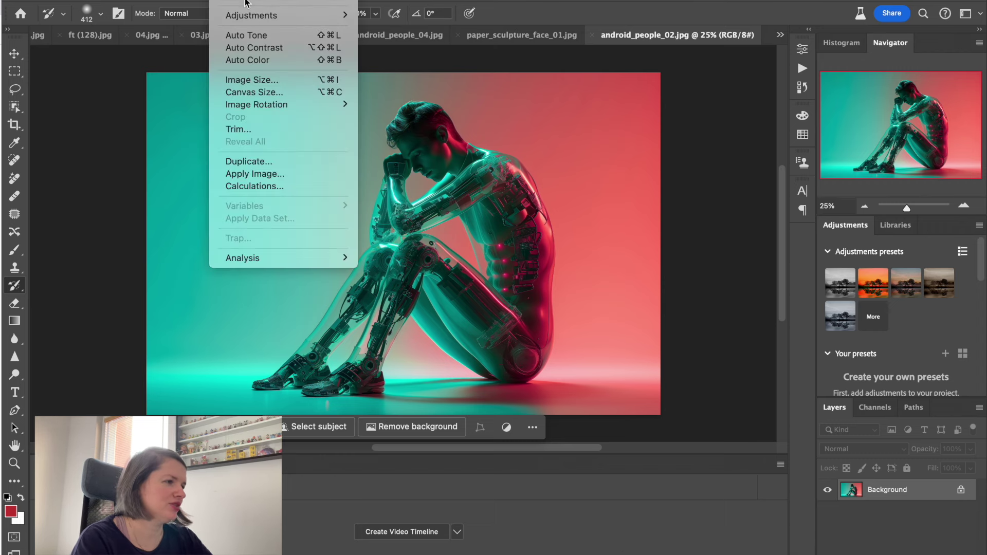
{"action": "left_click", "coordinate": [263, 80]}
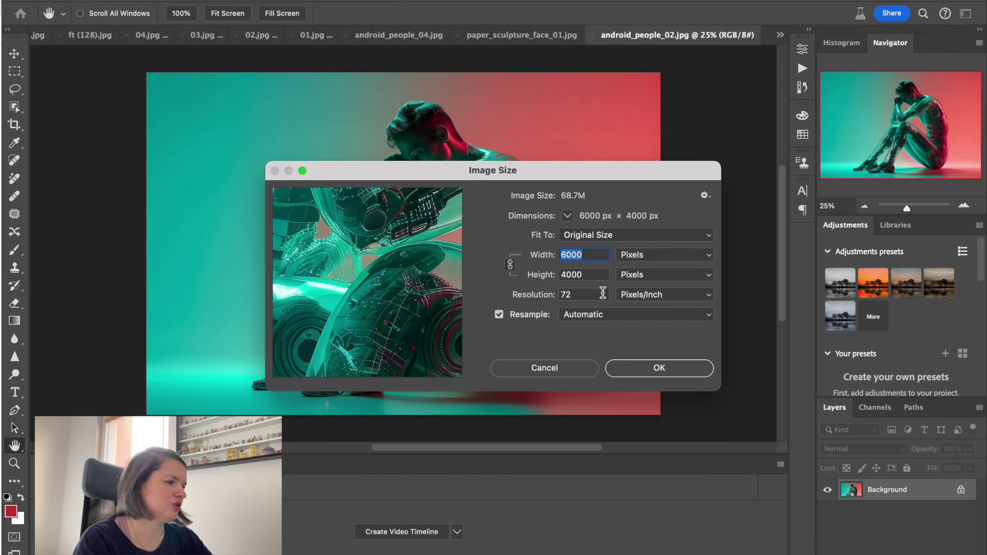
{"action": "left_click", "coordinate": [657, 371]}
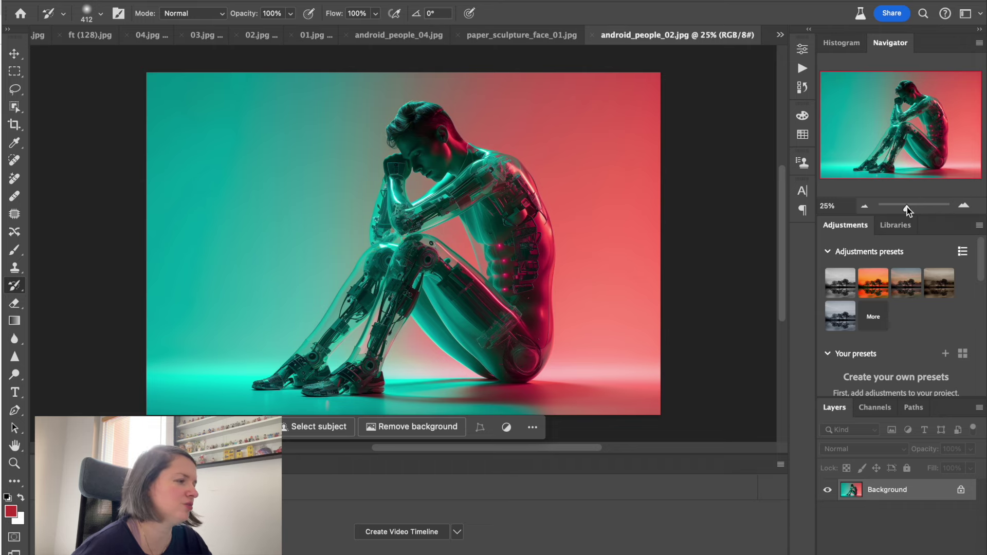
Zoom the android image to 100% and centre the view on the face and shoulder
{"action": "left_click_drag", "start_coordinate": [907, 208], "coordinate": [913, 205]}
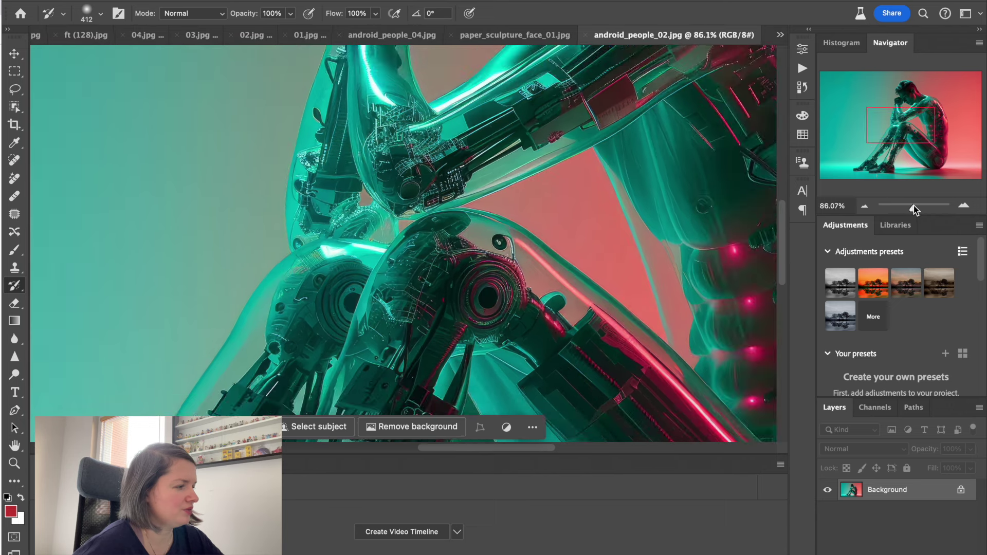
{"action": "key", "text": "super+1"}
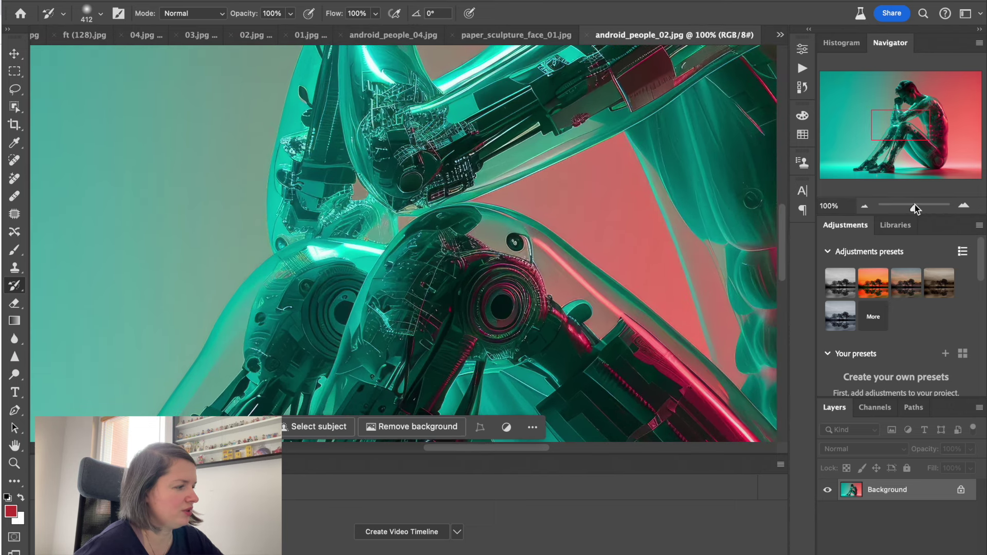
{"action": "left_click_drag", "start_coordinate": [908, 123], "coordinate": [922, 94]}
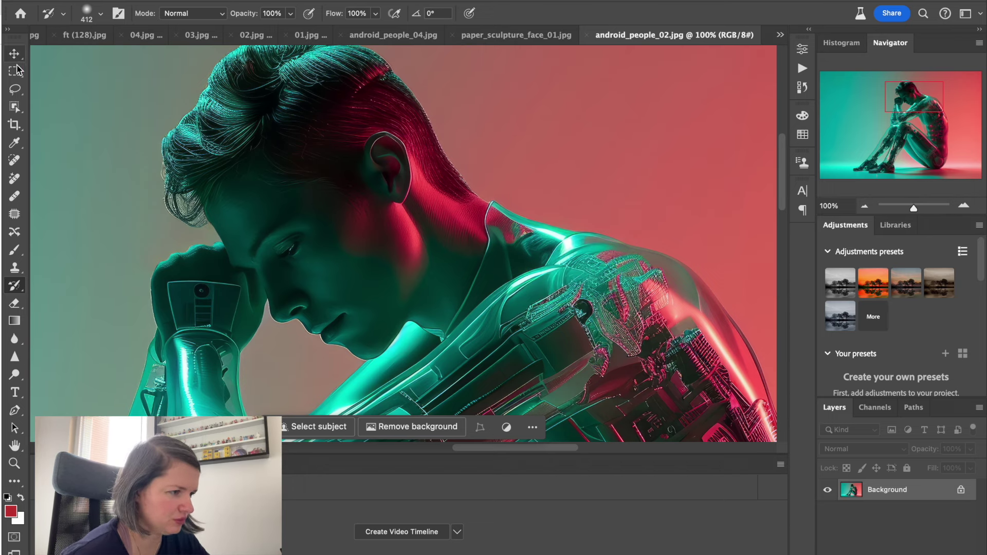
Set the brush size to 51 px in the options-bar brush preset picker
{"action": "left_click", "coordinate": [100, 14]}
{"action": "left_click", "coordinate": [97, 54]}
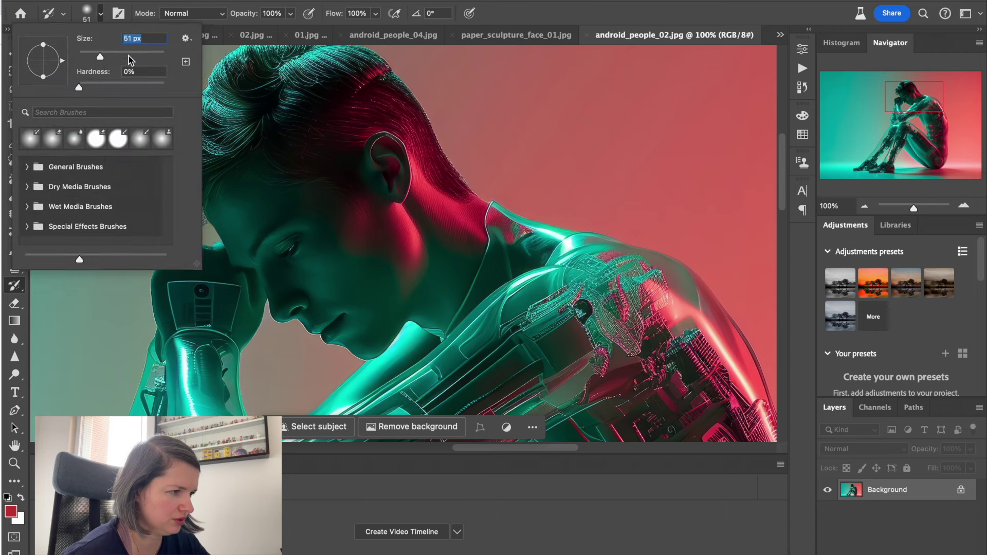
{"action": "left_click", "coordinate": [110, 10]}
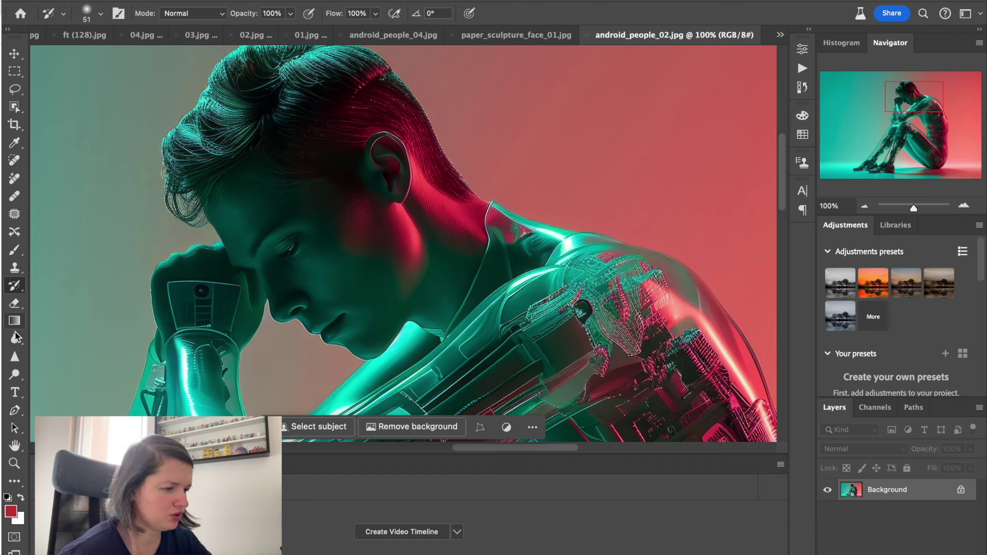
Select the Blur tool at 118 px and brush over the android's neck
{"action": "left_click", "coordinate": [15, 338]}
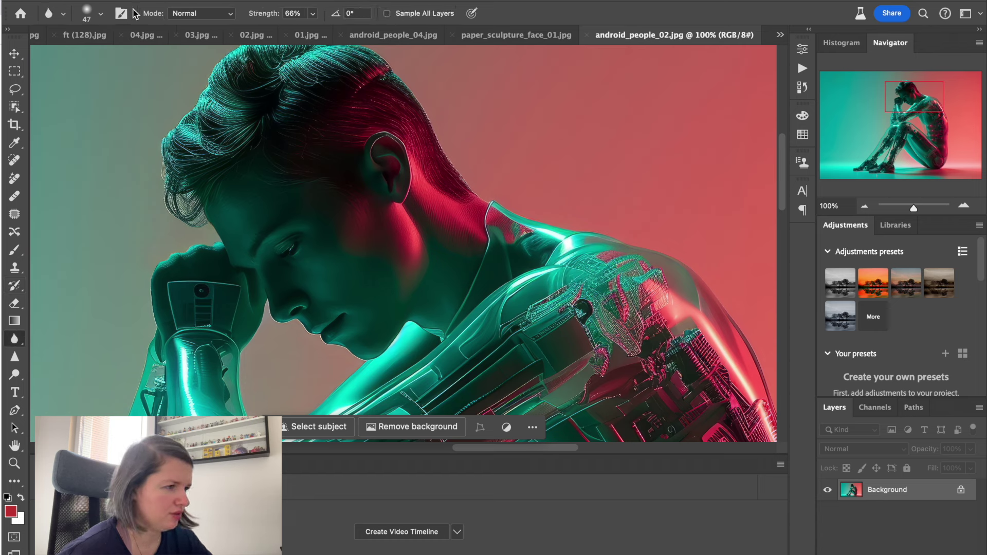
{"action": "left_click", "coordinate": [103, 14]}
{"action": "left_click_drag", "start_coordinate": [117, 56], "coordinate": [126, 58]}
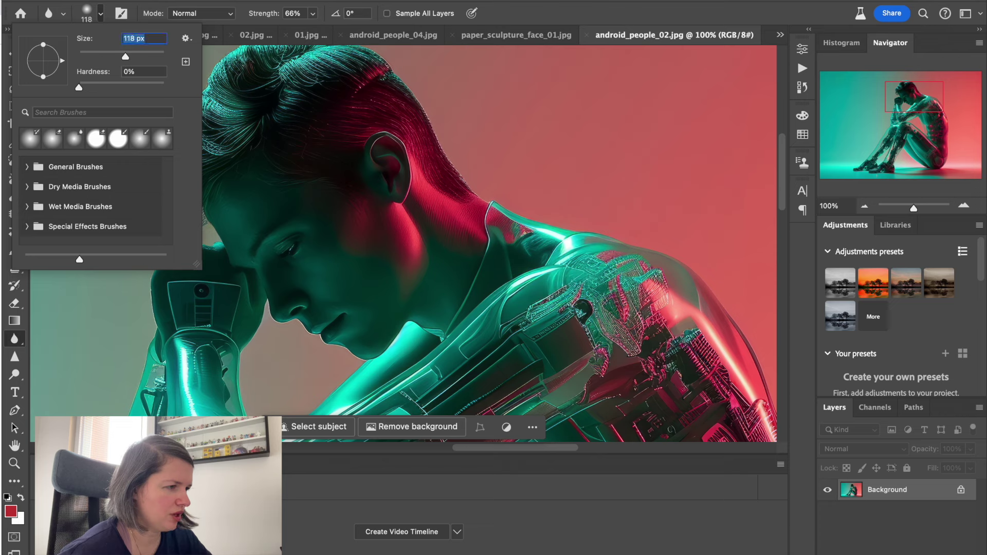
{"action": "left_click", "coordinate": [436, 185]}
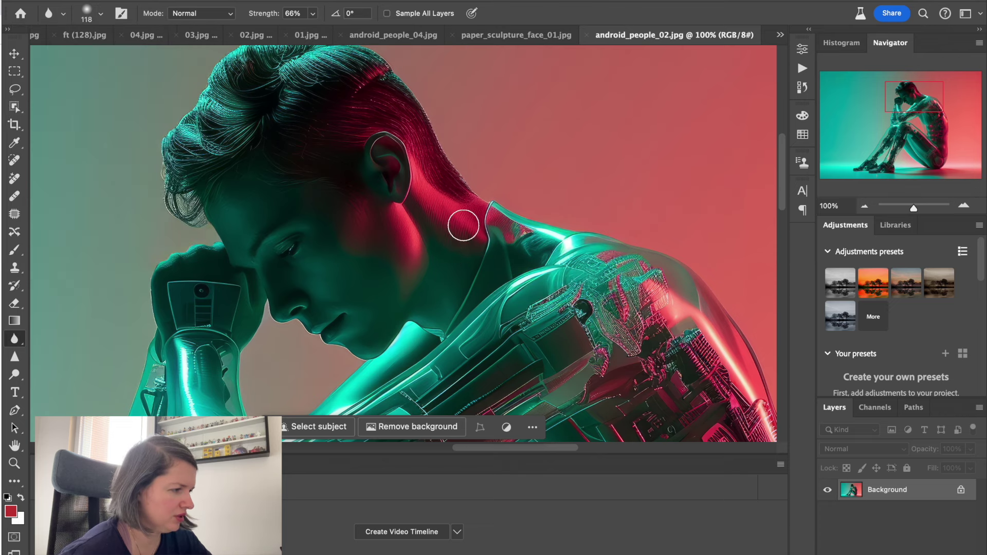
{"action": "mouse_move", "coordinate": [479, 267]}
{"action": "left_mouse_down"}
{"action": "mouse_move", "coordinate": [442, 176]}
{"action": "mouse_move", "coordinate": [427, 224]}
{"action": "mouse_move", "coordinate": [424, 171]}
{"action": "mouse_move", "coordinate": [428, 203]}
{"action": "mouse_move", "coordinate": [445, 229]}
{"action": "mouse_move", "coordinate": [466, 226]}
{"action": "mouse_move", "coordinate": [465, 249]}
{"action": "mouse_move", "coordinate": [481, 211]}
{"action": "mouse_move", "coordinate": [503, 220]}
{"action": "mouse_move", "coordinate": [401, 201]}
{"action": "mouse_move", "coordinate": [455, 260]}
{"action": "mouse_move", "coordinate": [435, 163]}
{"action": "mouse_move", "coordinate": [517, 302]}
{"action": "mouse_move", "coordinate": [404, 198]}
{"action": "mouse_move", "coordinate": [402, 238]}
{"action": "mouse_move", "coordinate": [398, 224]}
{"action": "mouse_move", "coordinate": [543, 332]}
{"action": "left_mouse_up"}
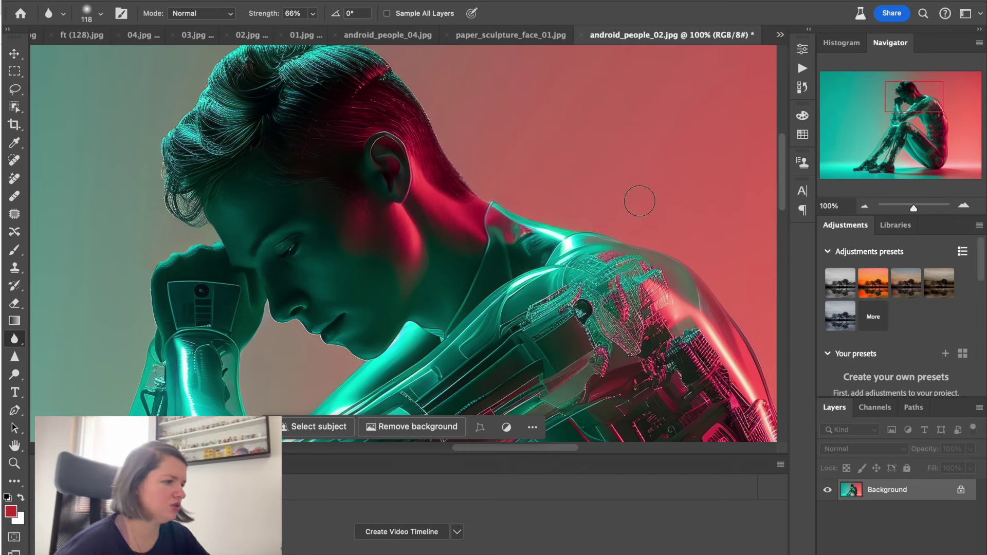
Resize the android image to 5000 px wide (5000 × 3333) and pan onto the head
{"action": "left_click", "coordinate": [221, 0]}
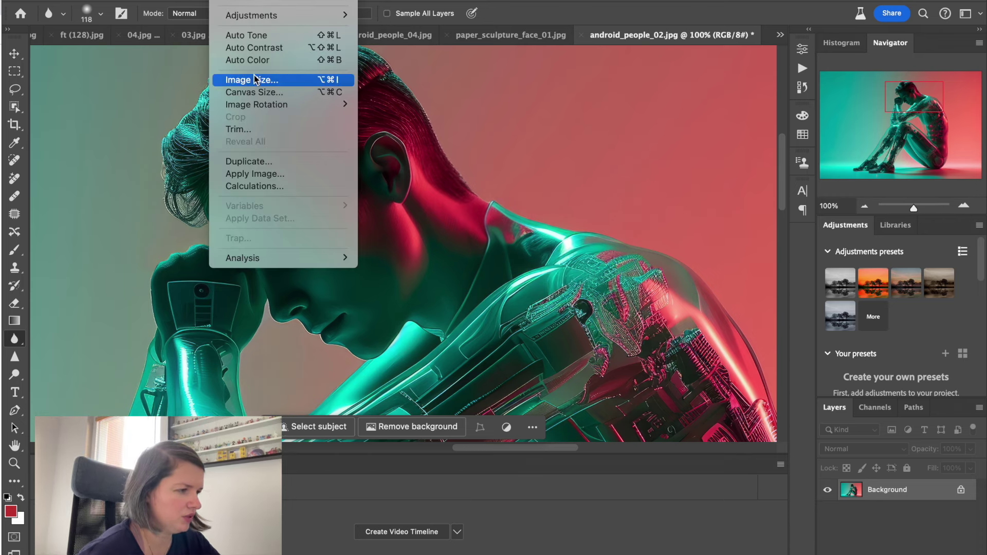
{"action": "left_click", "coordinate": [254, 79]}
{"action": "type", "text": "5000"}
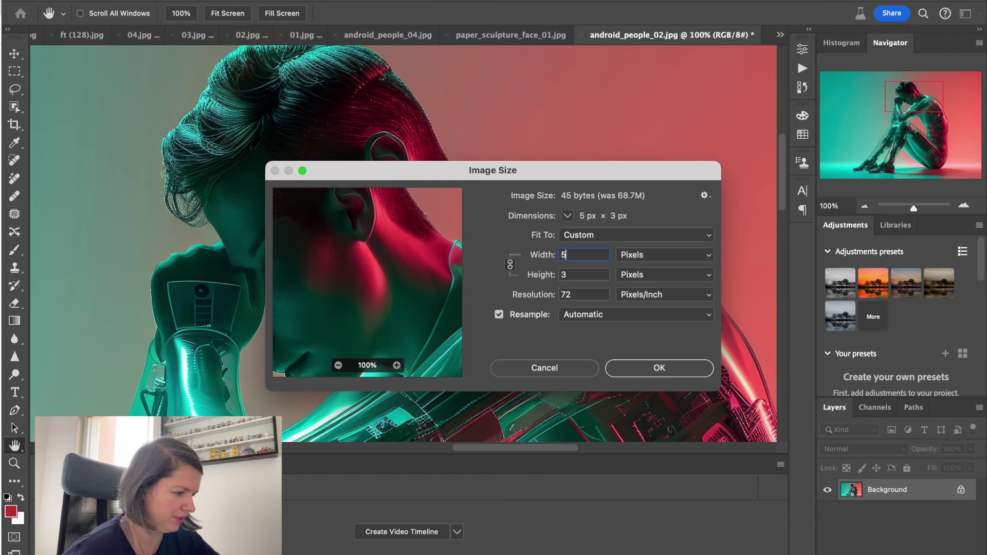
{"action": "left_click", "coordinate": [616, 369]}
{"action": "left_click_drag", "start_coordinate": [918, 109], "coordinate": [904, 109]}
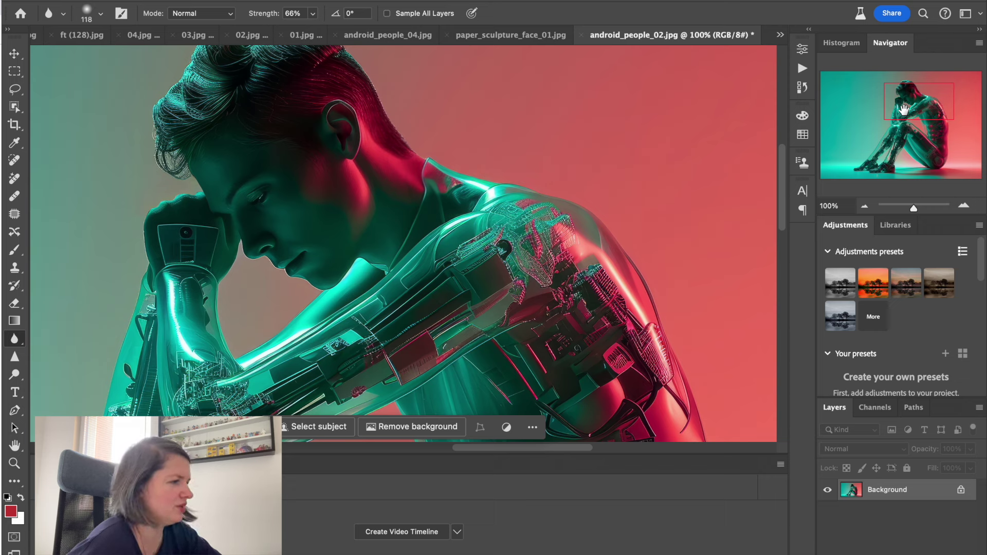
Blur the android's hair at 33% strength, then zoom out to frame the upper figure
{"action": "left_click_drag", "start_coordinate": [903, 108], "coordinate": [898, 102]}
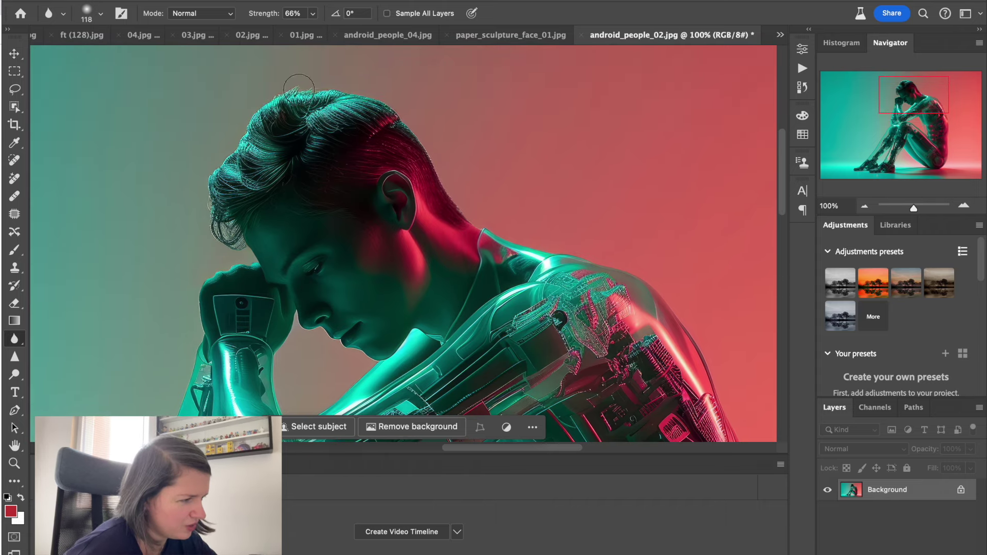
{"action": "left_click", "coordinate": [314, 18]}
{"action": "left_click_drag", "start_coordinate": [305, 30], "coordinate": [301, 35]}
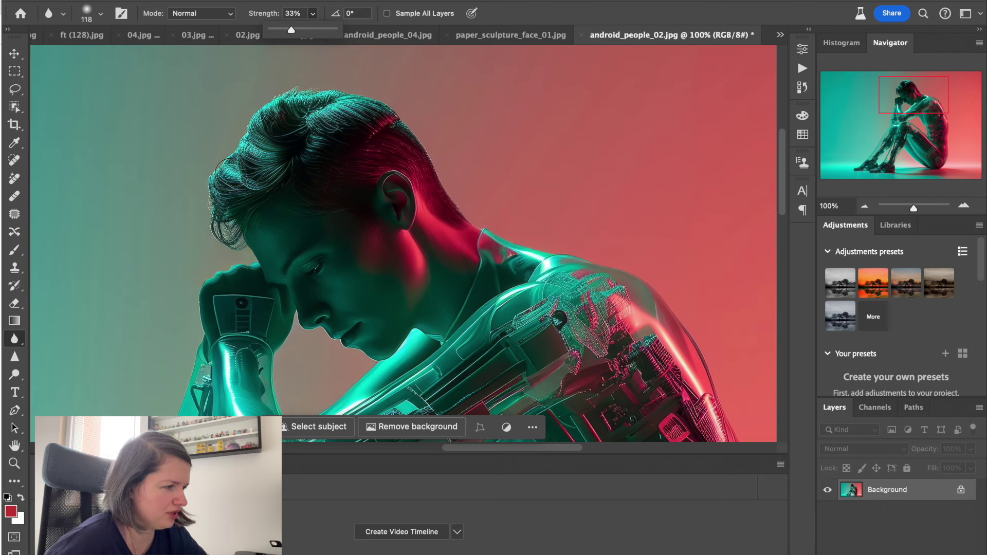
{"action": "left_click", "coordinate": [221, 174]}
{"action": "mouse_move", "coordinate": [262, 126]}
{"action": "left_mouse_down"}
{"action": "mouse_move", "coordinate": [290, 87]}
{"action": "mouse_move", "coordinate": [355, 95]}
{"action": "mouse_move", "coordinate": [310, 133]}
{"action": "mouse_move", "coordinate": [402, 127]}
{"action": "mouse_move", "coordinate": [325, 144]}
{"action": "mouse_move", "coordinate": [408, 136]}
{"action": "mouse_move", "coordinate": [484, 233]}
{"action": "mouse_move", "coordinate": [405, 124]}
{"action": "mouse_move", "coordinate": [333, 153]}
{"action": "mouse_move", "coordinate": [311, 180]}
{"action": "mouse_move", "coordinate": [347, 205]}
{"action": "mouse_move", "coordinate": [344, 186]}
{"action": "mouse_move", "coordinate": [395, 160]}
{"action": "mouse_move", "coordinate": [476, 229]}
{"action": "mouse_move", "coordinate": [426, 137]}
{"action": "mouse_move", "coordinate": [352, 126]}
{"action": "mouse_move", "coordinate": [254, 190]}
{"action": "mouse_move", "coordinate": [219, 206]}
{"action": "mouse_move", "coordinate": [210, 200]}
{"action": "mouse_move", "coordinate": [214, 237]}
{"action": "mouse_move", "coordinate": [241, 195]}
{"action": "mouse_move", "coordinate": [201, 195]}
{"action": "mouse_move", "coordinate": [219, 189]}
{"action": "mouse_move", "coordinate": [229, 135]}
{"action": "mouse_move", "coordinate": [209, 183]}
{"action": "mouse_move", "coordinate": [274, 133]}
{"action": "mouse_move", "coordinate": [310, 88]}
{"action": "mouse_move", "coordinate": [336, 118]}
{"action": "mouse_move", "coordinate": [397, 105]}
{"action": "left_mouse_up"}
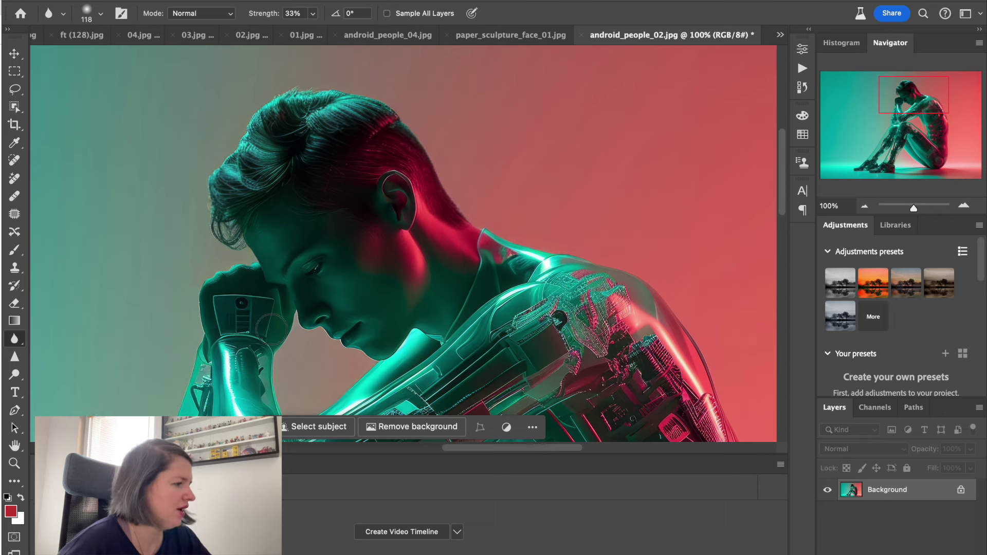
{"action": "left_click_drag", "start_coordinate": [913, 208], "coordinate": [911, 211]}
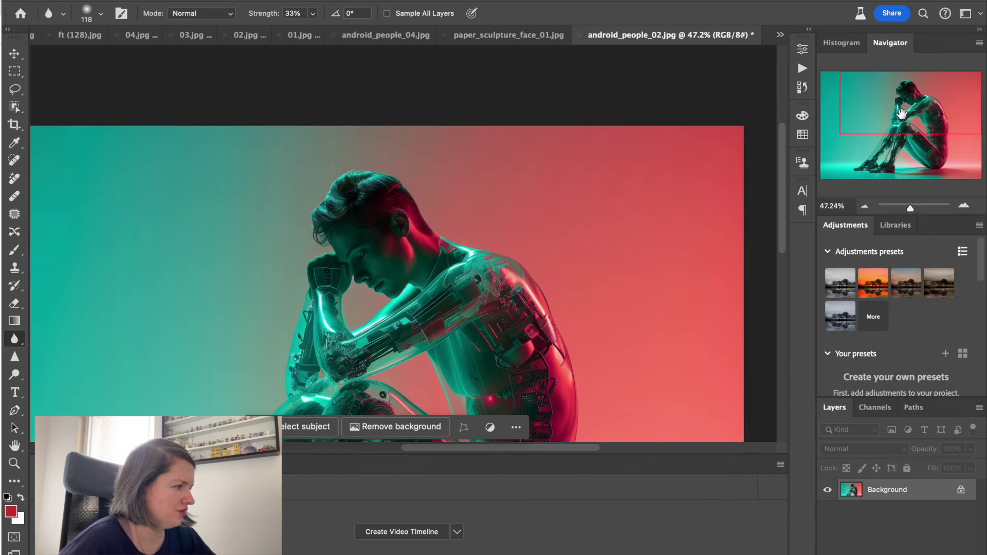
{"action": "left_click_drag", "start_coordinate": [902, 114], "coordinate": [902, 130]}
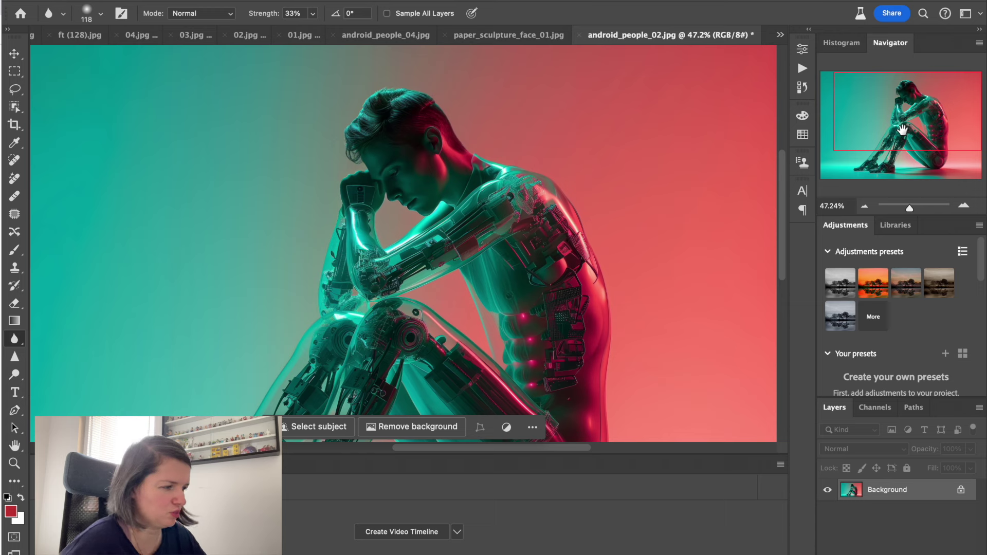
Close android_people_02.jpg without saving and zoom into the paper sculpture face
{"action": "left_click", "coordinate": [580, 35]}
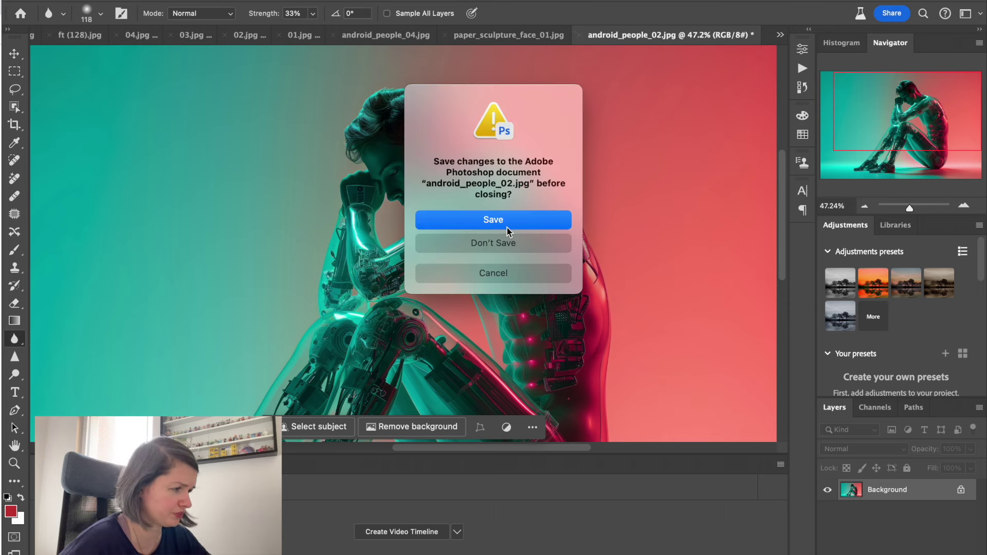
{"action": "left_click", "coordinate": [502, 243]}
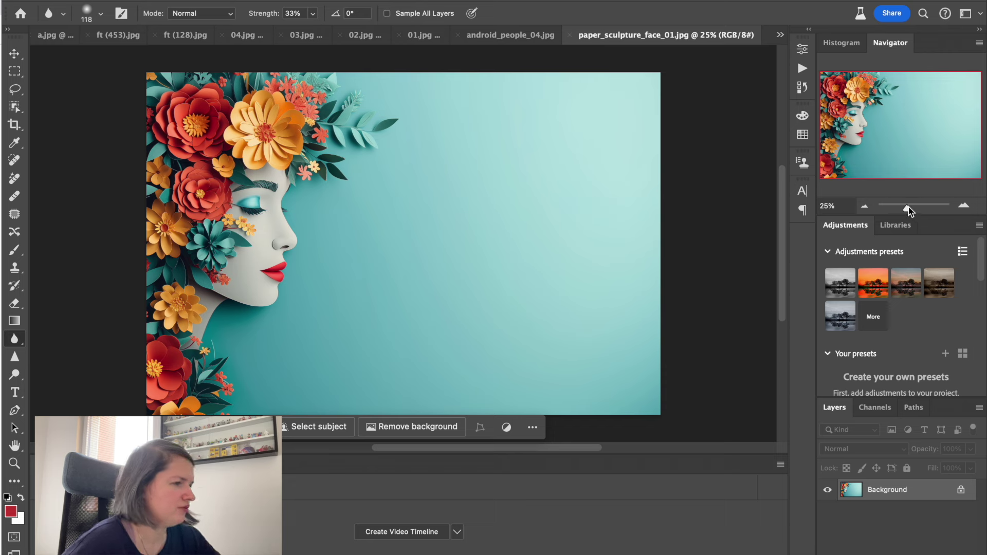
{"action": "left_click_drag", "start_coordinate": [908, 208], "coordinate": [915, 208]}
{"action": "left_click_drag", "start_coordinate": [919, 122], "coordinate": [875, 119]}
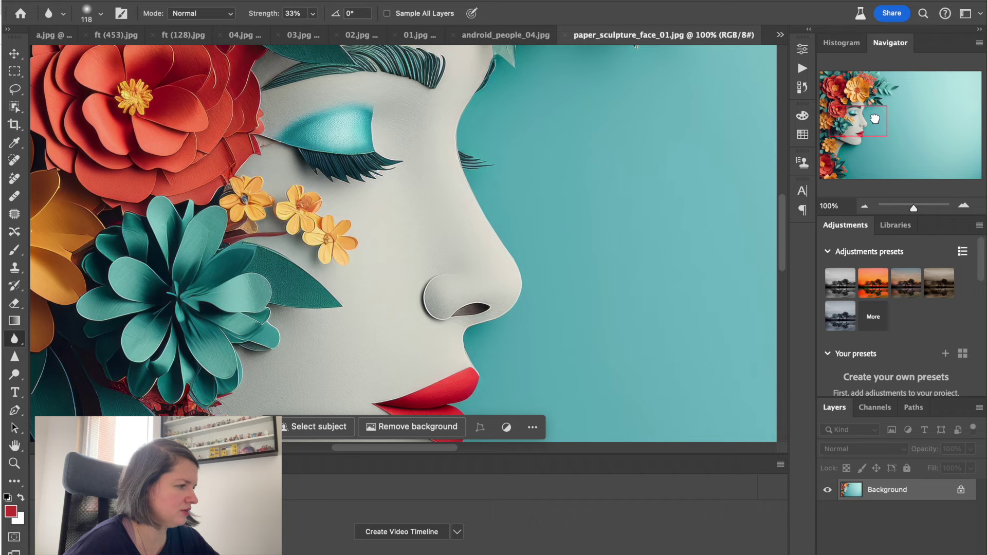
Pan between the flowers and face, blurring near the small red flower, ending at 86% zoom
{"action": "left_click_drag", "start_coordinate": [875, 119], "coordinate": [831, 165]}
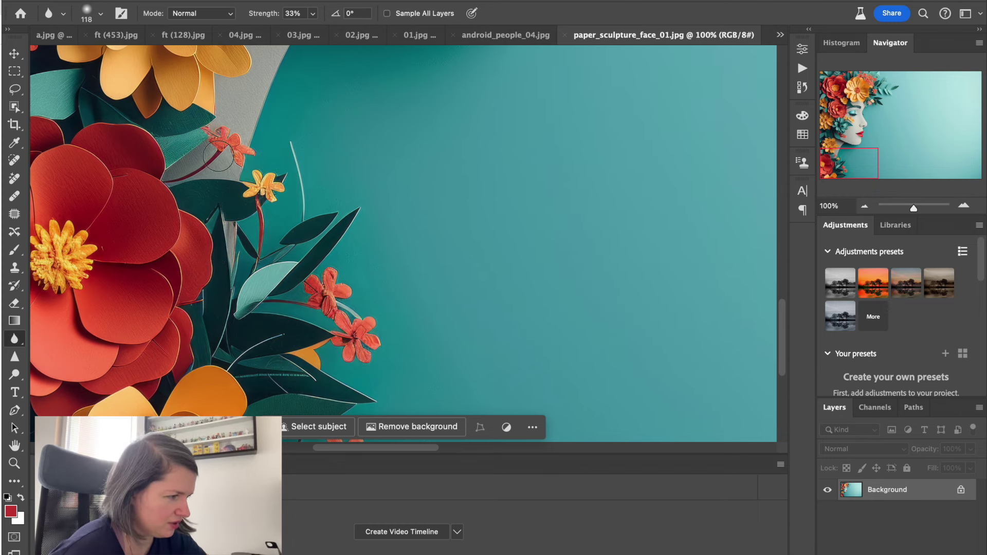
{"action": "left_click_drag", "start_coordinate": [854, 167], "coordinate": [854, 142]}
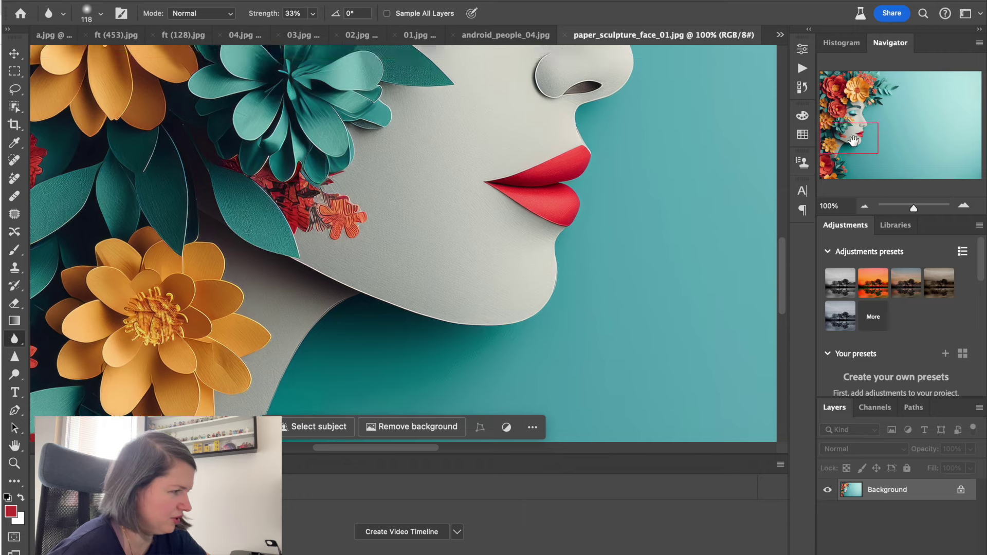
{"action": "left_click_drag", "start_coordinate": [373, 239], "coordinate": [257, 165]}
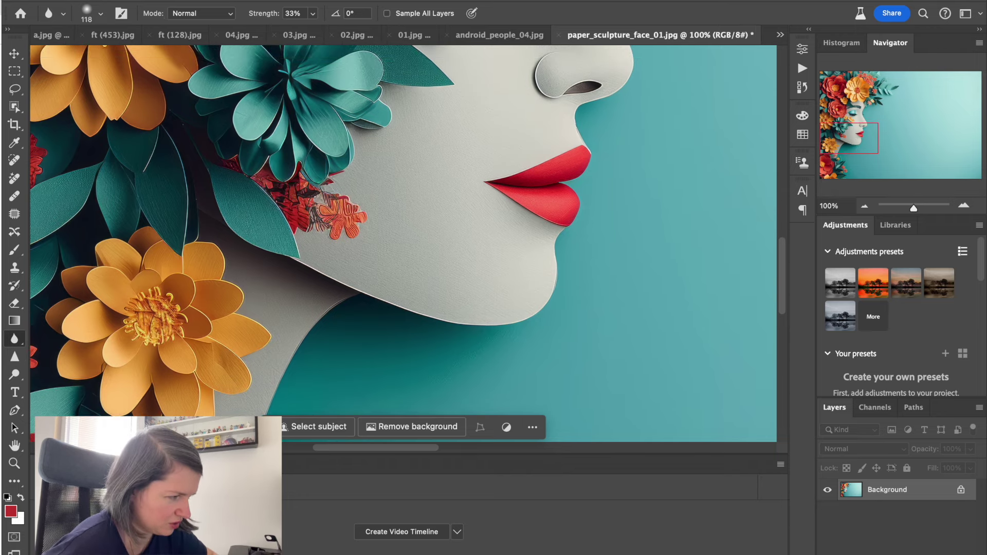
{"action": "left_click_drag", "start_coordinate": [858, 135], "coordinate": [862, 118]}
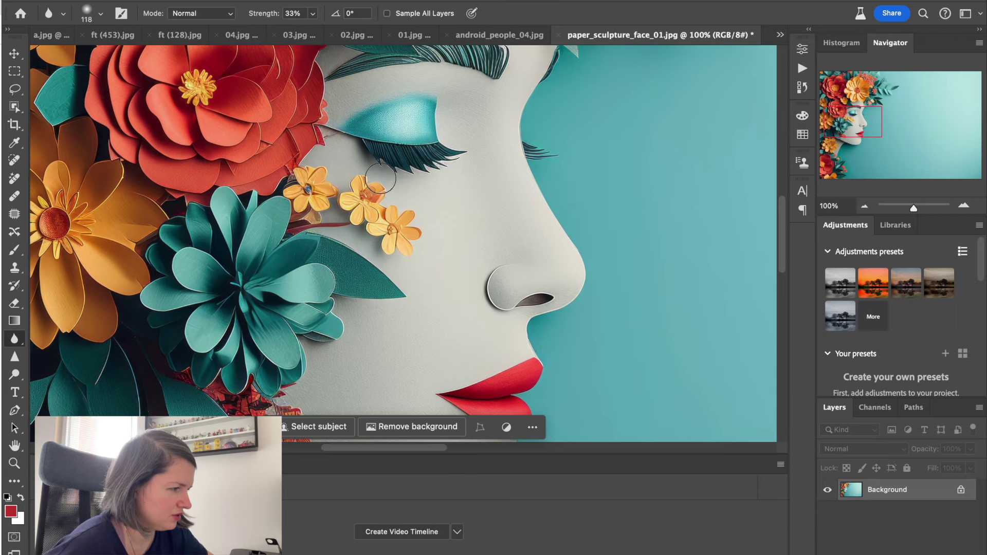
{"action": "left_click_drag", "start_coordinate": [871, 113], "coordinate": [867, 74]}
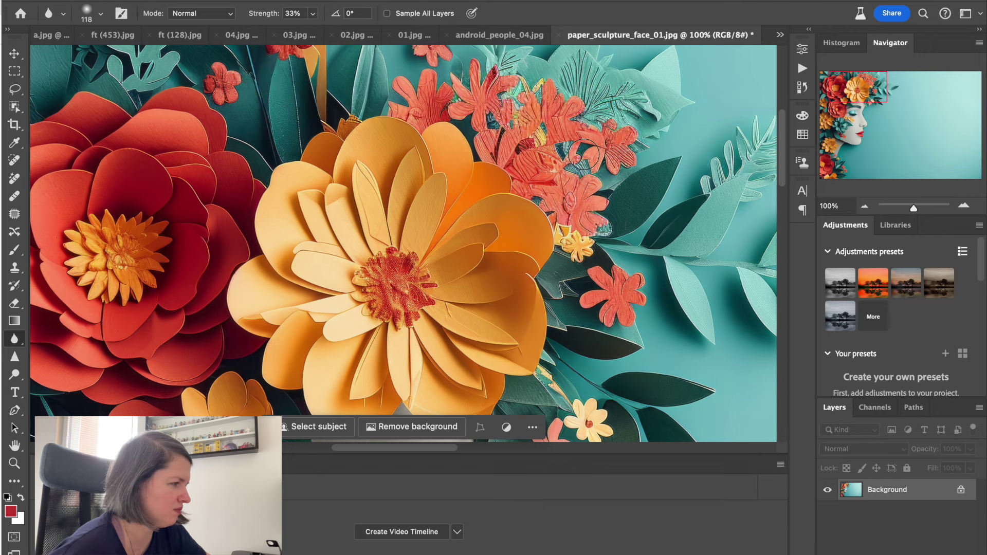
{"action": "left_click_drag", "start_coordinate": [912, 208], "coordinate": [913, 208]}
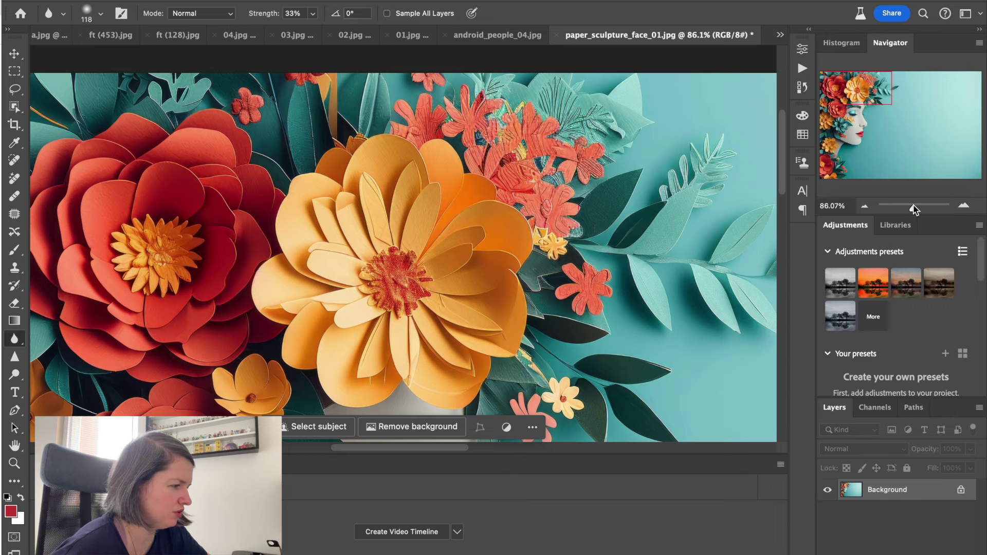
{"action": "left_click_drag", "start_coordinate": [869, 93], "coordinate": [870, 102]}
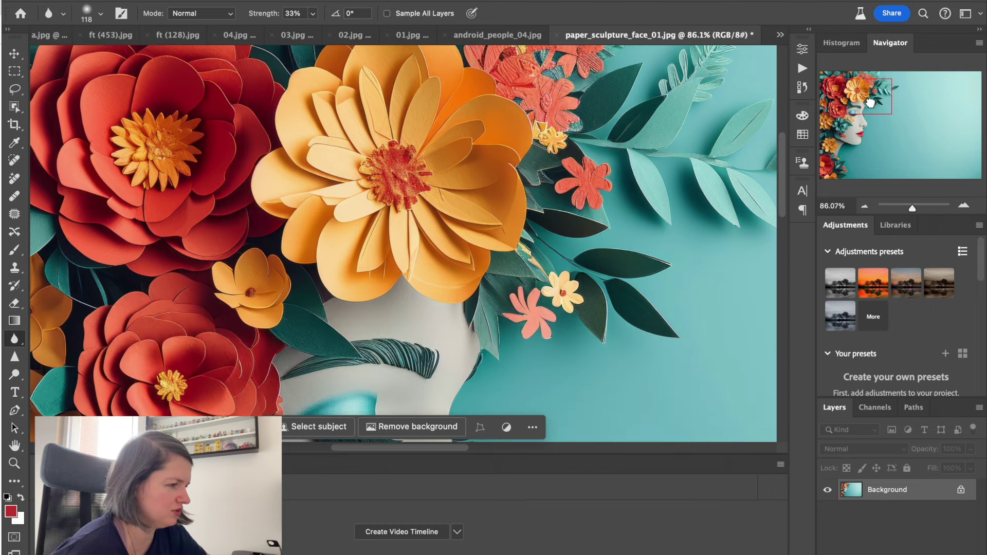
Resize the paper sculpture image to 5000 px wide (5000 × 3333) via Image Size
{"action": "left_click", "coordinate": [221, 1]}
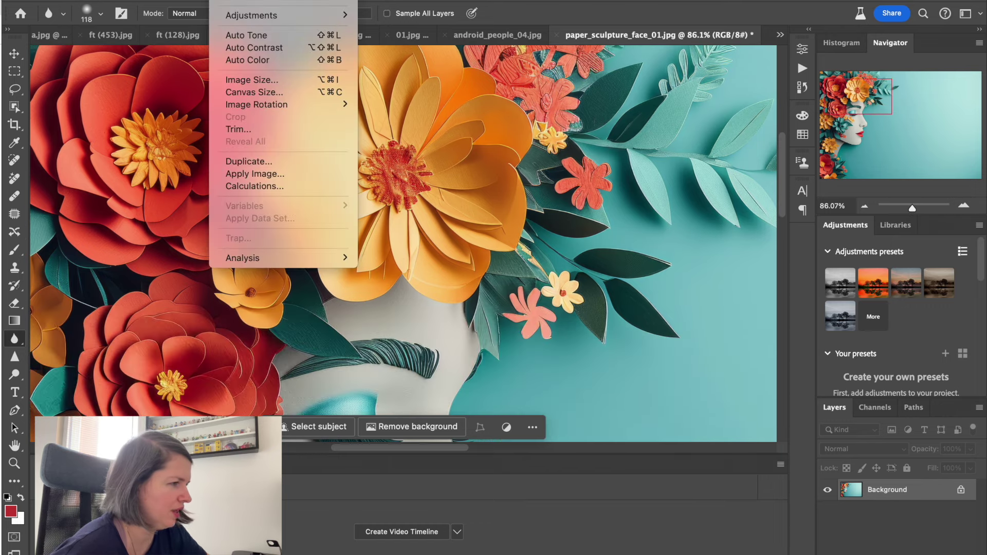
{"action": "left_click", "coordinate": [286, 80]}
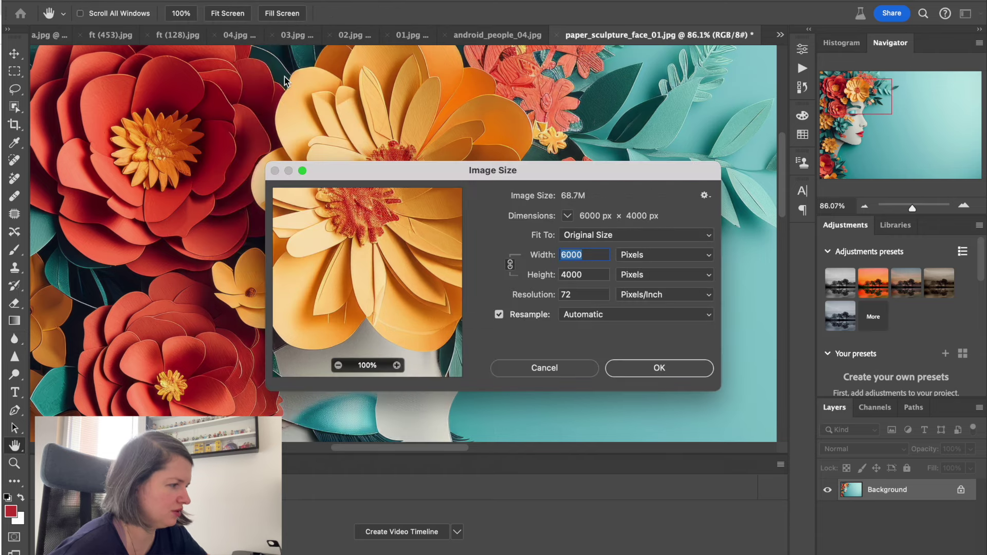
{"action": "type", "text": "5000"}
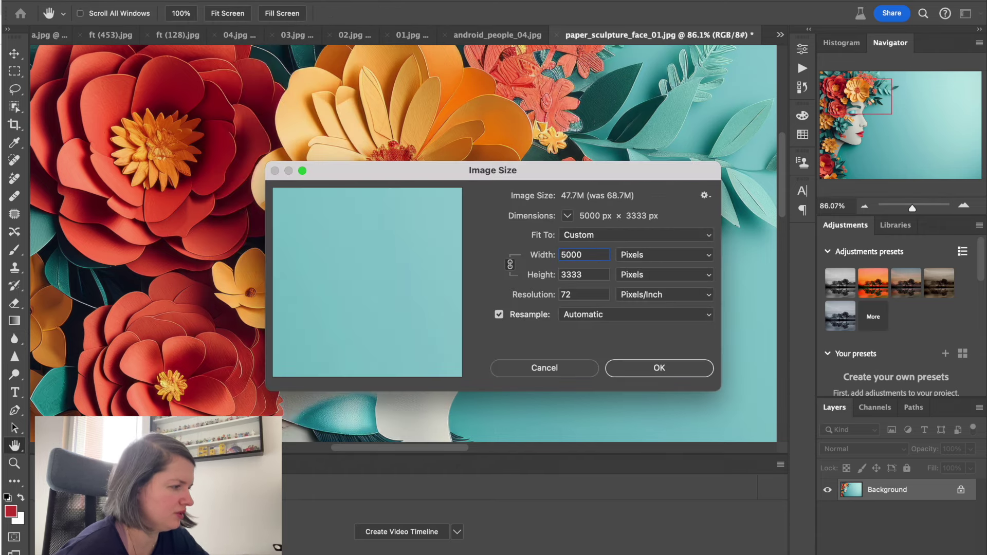
{"action": "key", "text": "Return"}
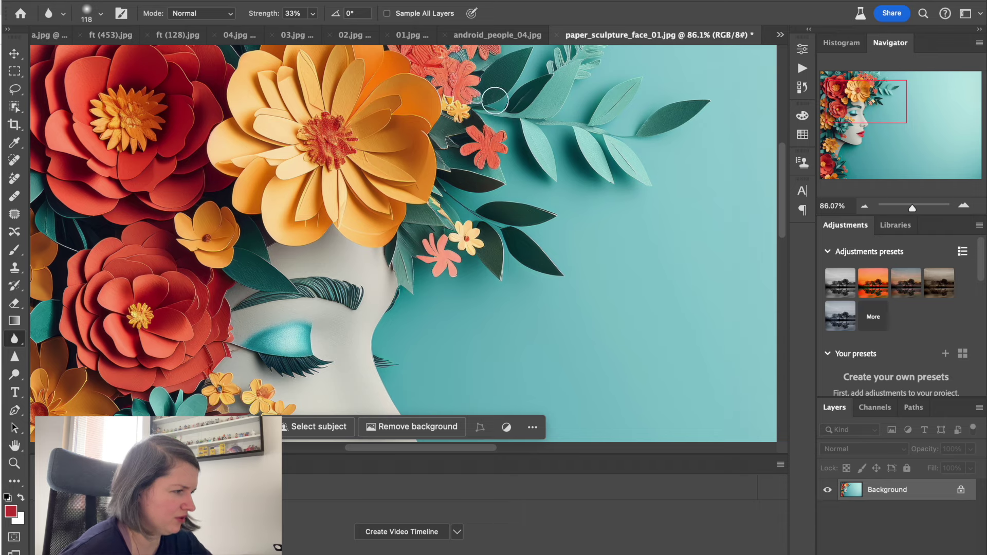
{"action": "scroll", "coordinate": [493, 129], "scroll_direction": "up", "scroll_amount": 3}
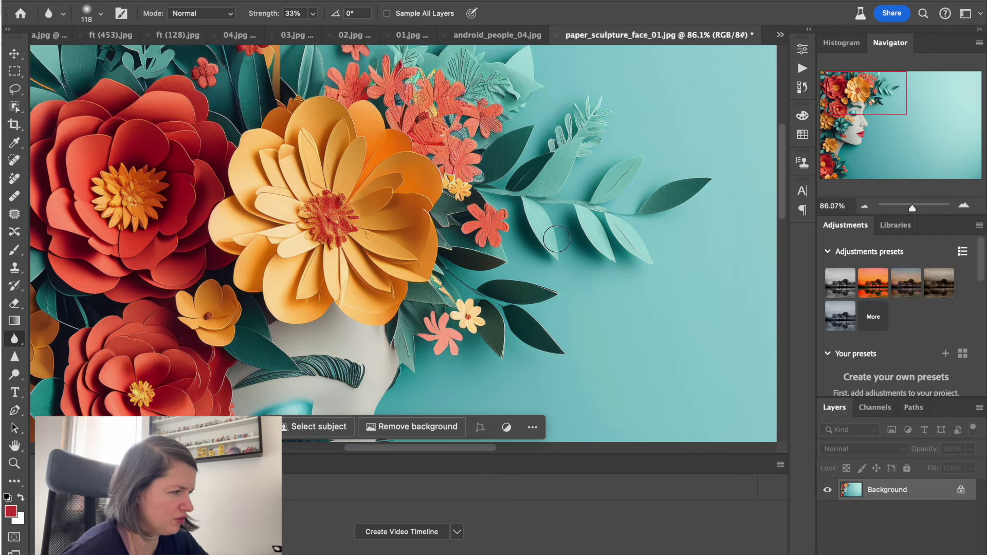
Inspect the eye, nose and lips up close, then zoom out to the whole image
{"action": "left_click_drag", "start_coordinate": [877, 96], "coordinate": [873, 109]}
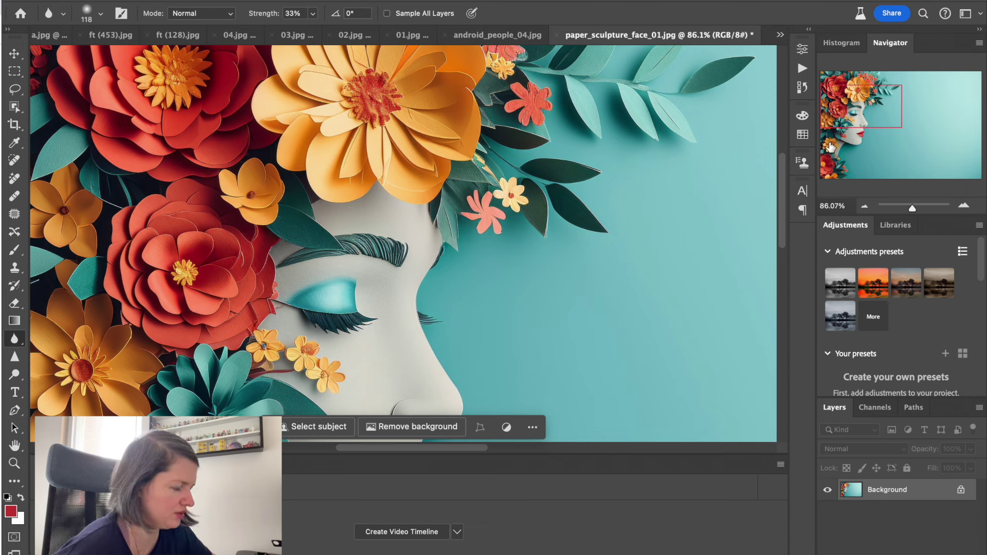
{"action": "left_click_drag", "start_coordinate": [875, 93], "coordinate": [863, 126]}
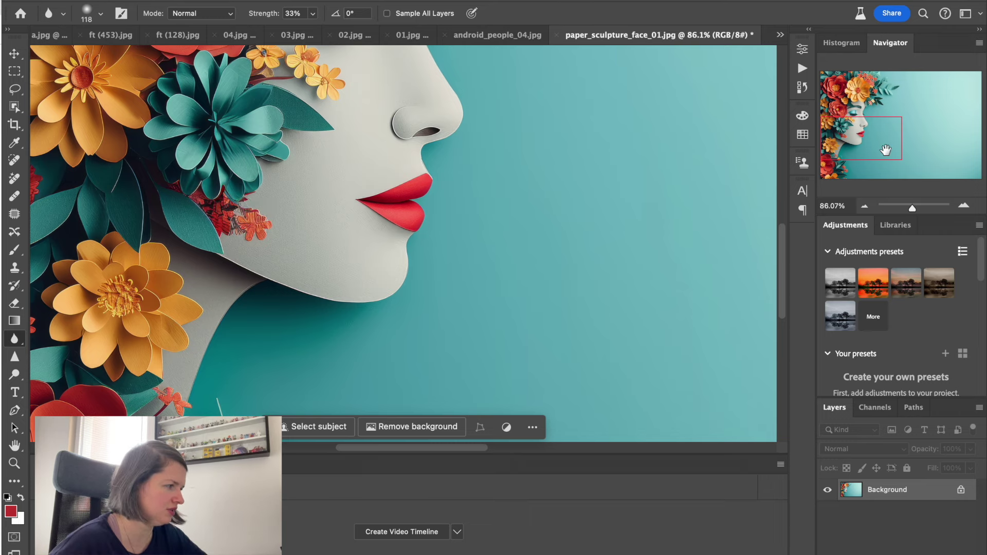
{"action": "left_click_drag", "start_coordinate": [885, 150], "coordinate": [877, 131]}
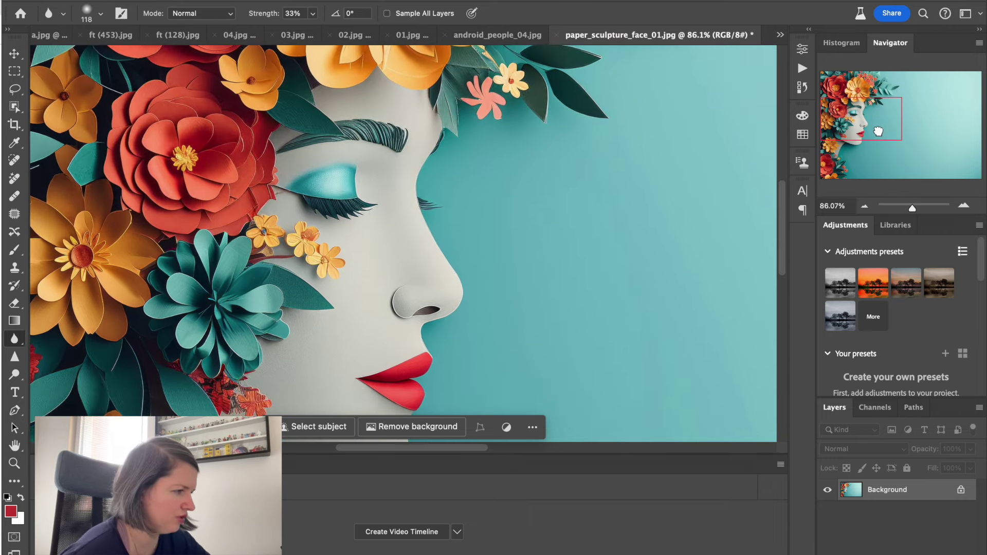
{"action": "left_click_drag", "start_coordinate": [913, 209], "coordinate": [909, 210]}
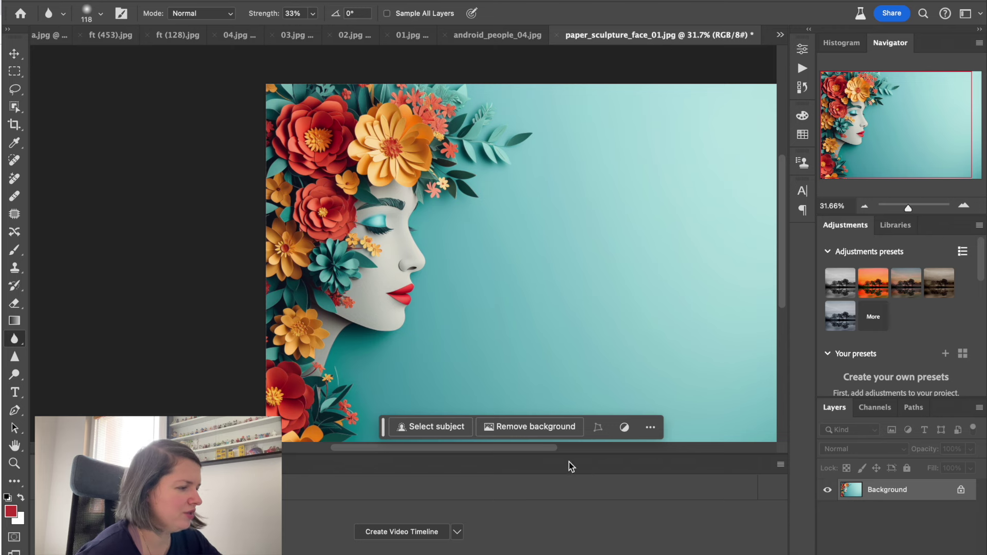
{"action": "left_click_drag", "start_coordinate": [535, 448], "coordinate": [553, 452]}
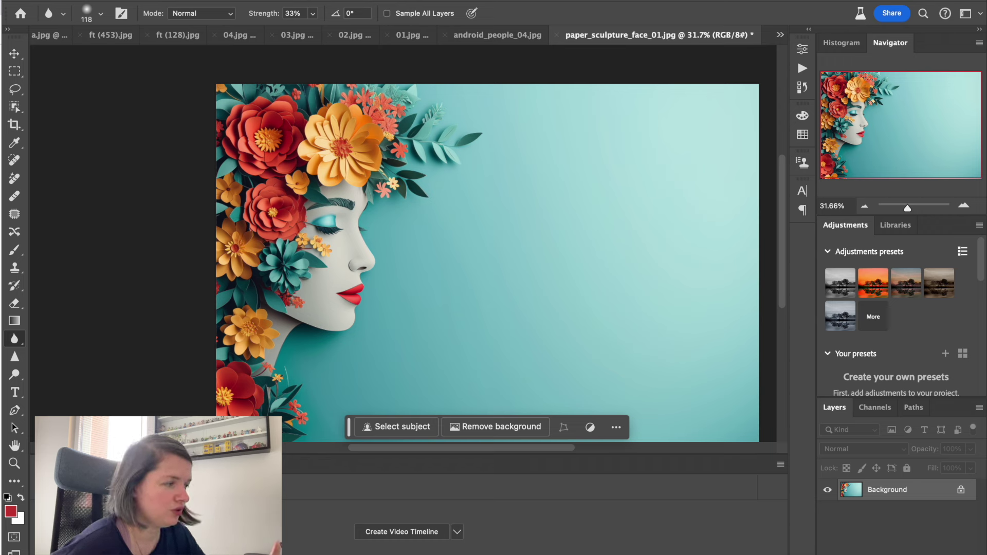
Apply Hue/Saturation with hue -25, saturation -18 and lightness +9 to the paper sculpture image
{"action": "left_click", "coordinate": [222, 0]}
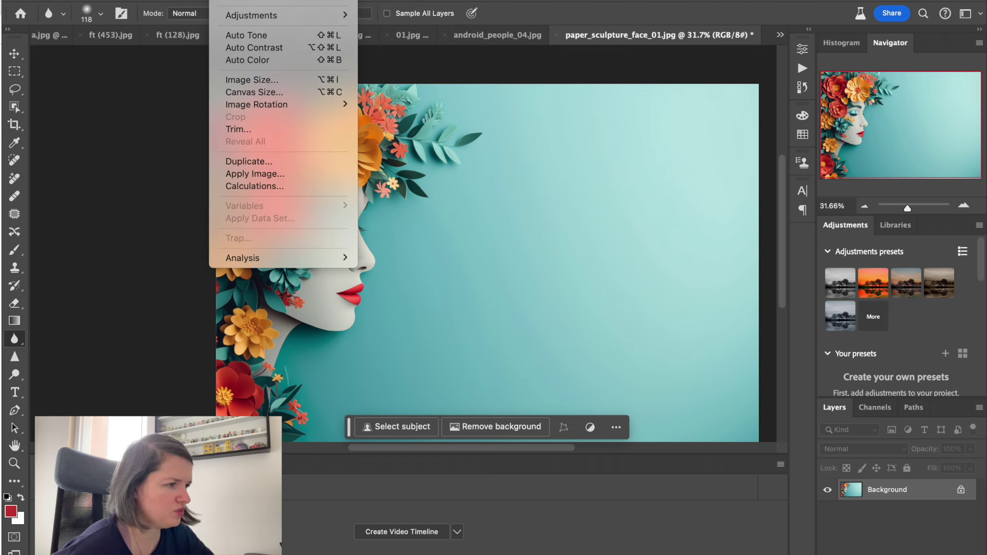
{"action": "mouse_move", "coordinate": [250, 19]}
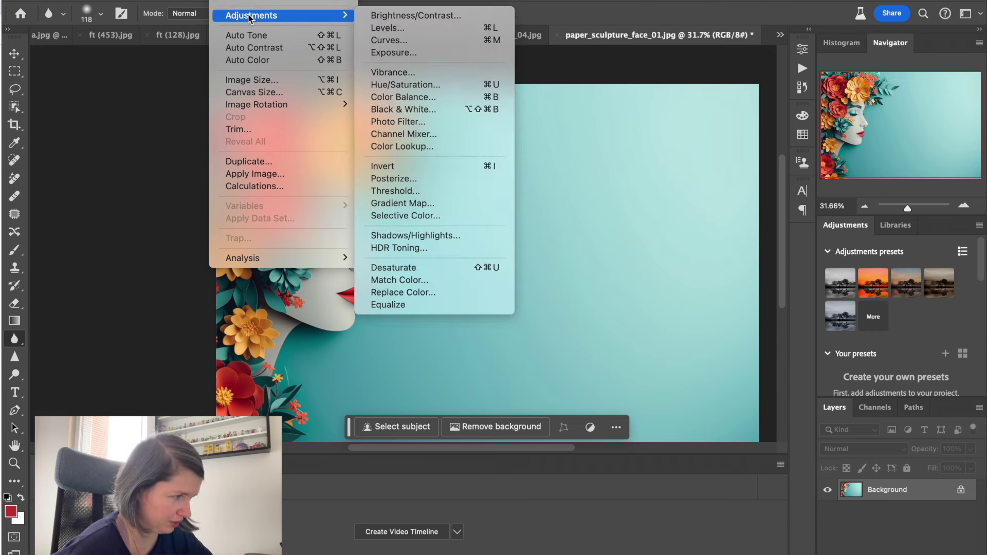
{"action": "left_click", "coordinate": [413, 85]}
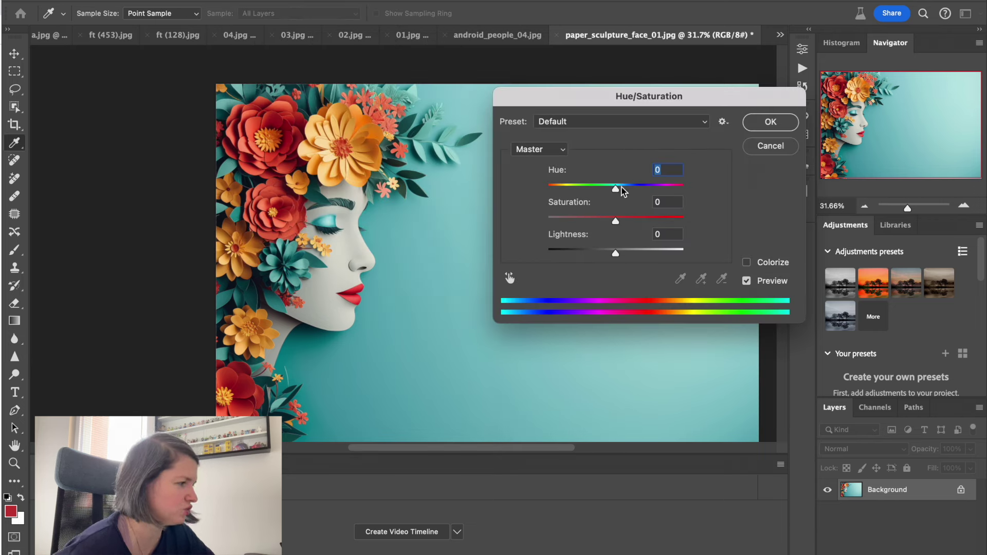
{"action": "left_click_drag", "start_coordinate": [616, 191], "coordinate": [623, 256]}
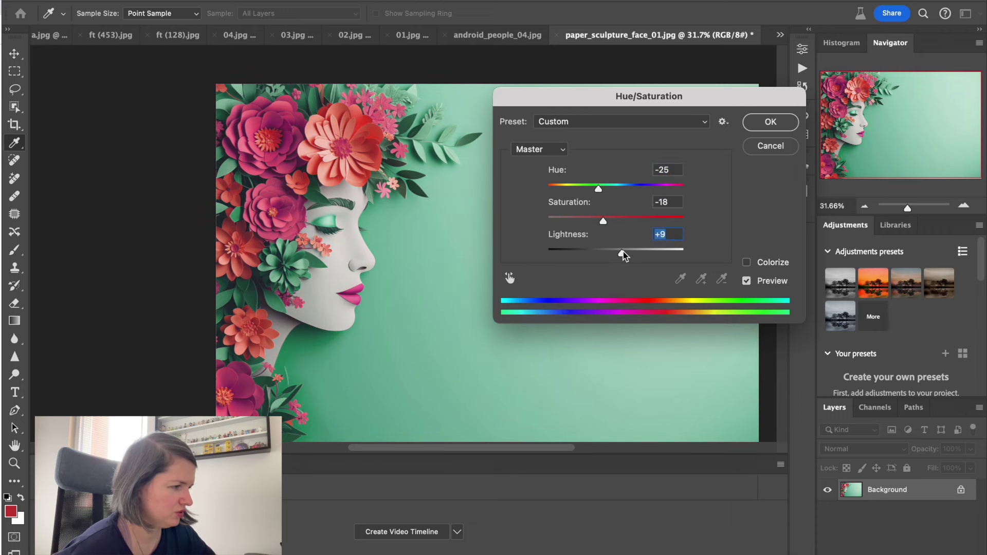
{"action": "left_click", "coordinate": [757, 124]}
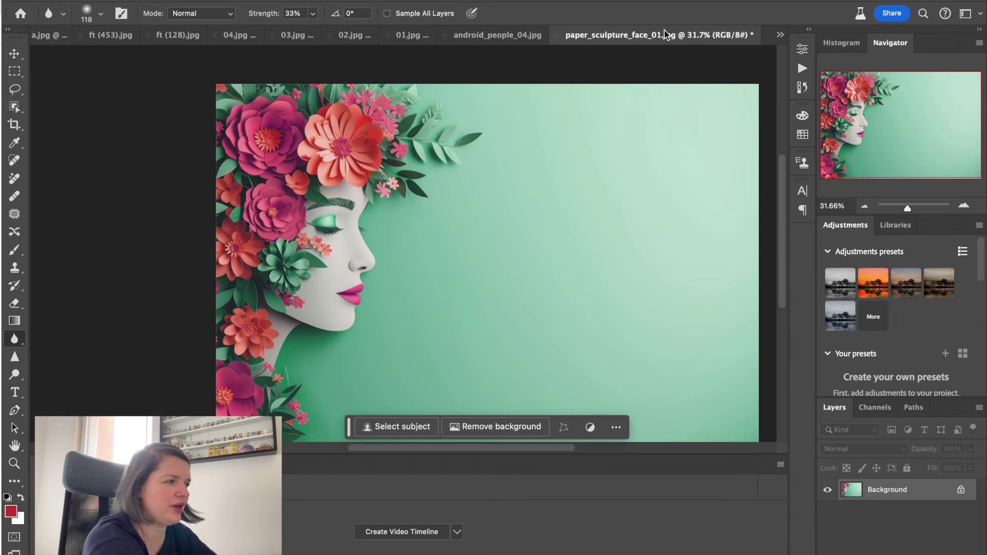
Close paper_sculpture_face_01.jpg with Don't Save, revealing android_people_04.jpg
{"action": "left_click", "coordinate": [556, 36]}
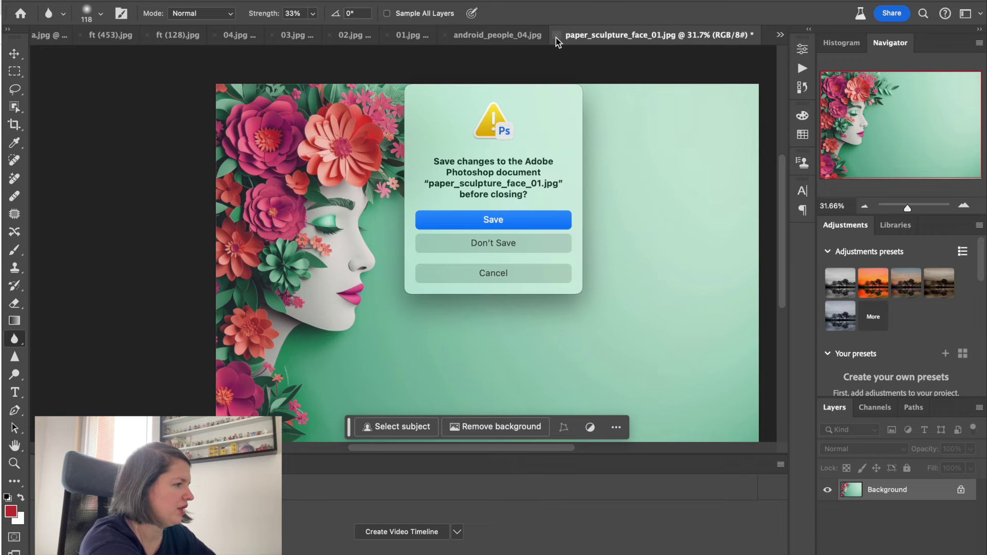
{"action": "left_click", "coordinate": [486, 244]}
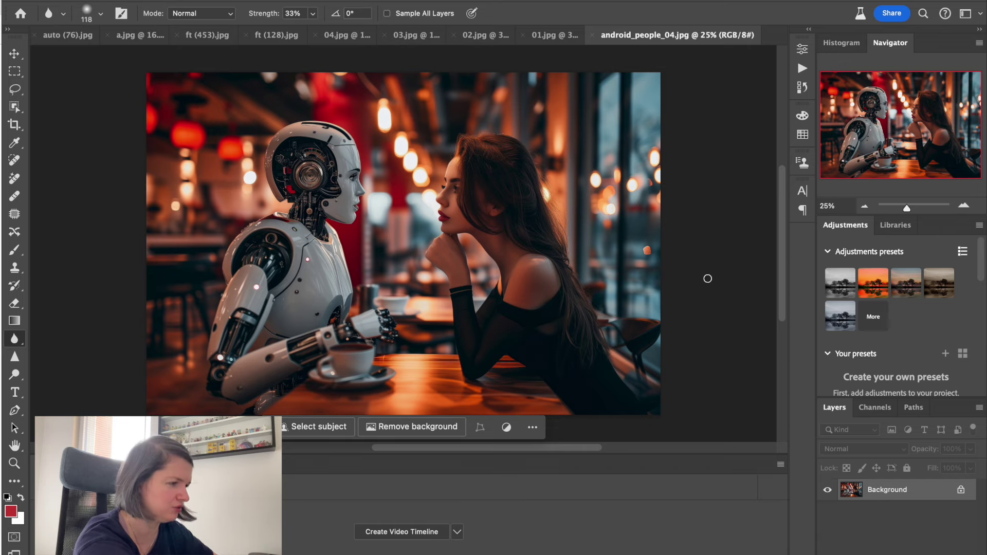
Zoom the café image to 100% and pan from the woman's face and hair to her shoulder
{"action": "left_click_drag", "start_coordinate": [906, 208], "coordinate": [913, 207]}
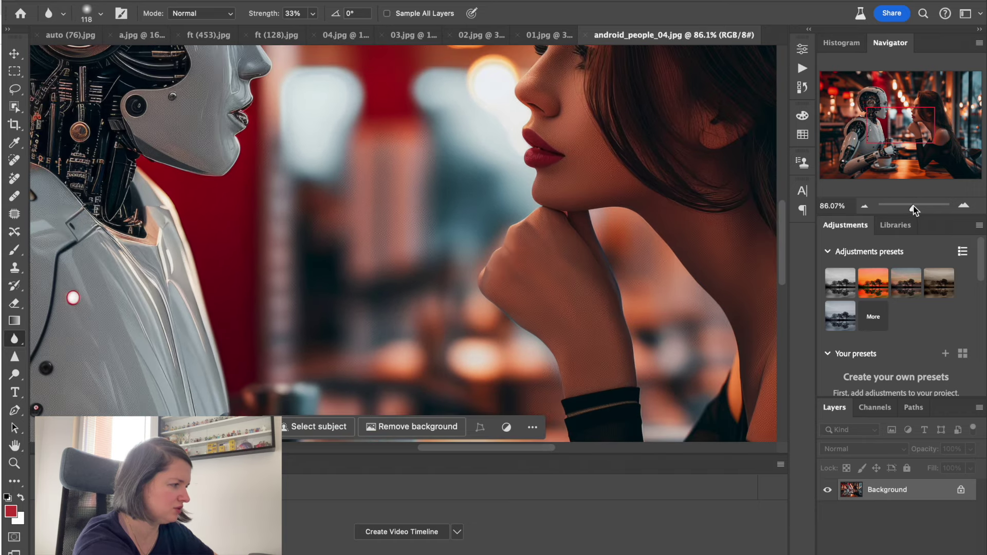
{"action": "left_click_drag", "start_coordinate": [914, 209], "coordinate": [915, 209]}
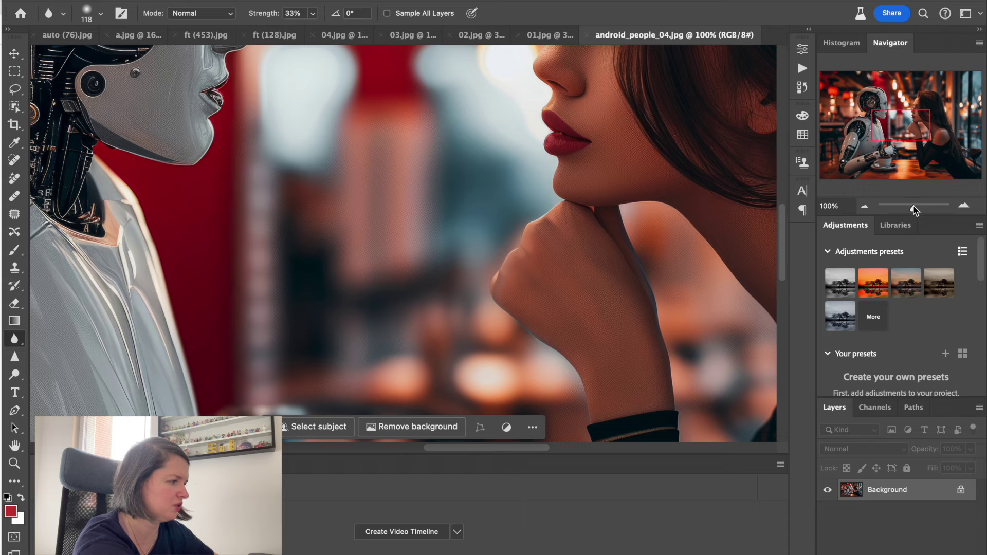
{"action": "left_click_drag", "start_coordinate": [908, 129], "coordinate": [931, 118]}
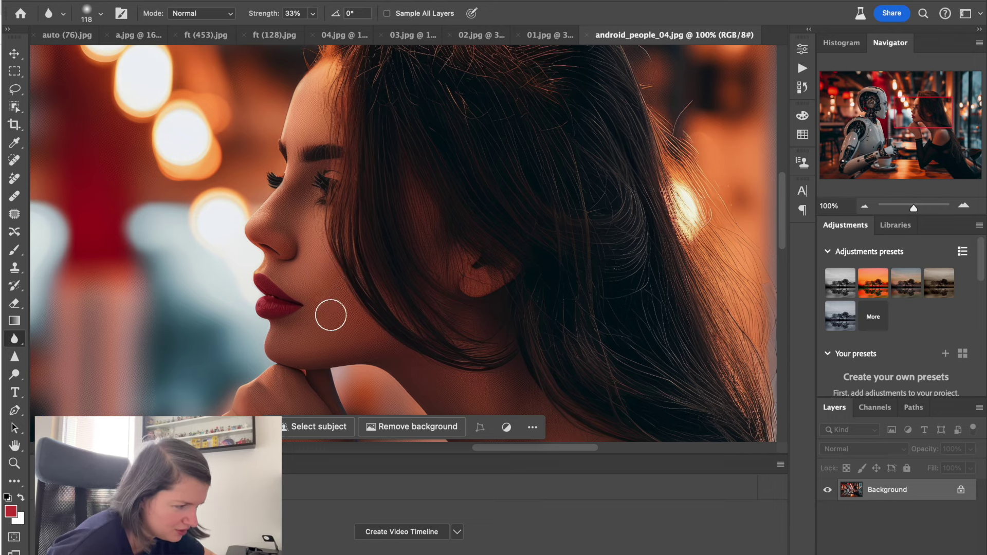
{"action": "left_click_drag", "start_coordinate": [908, 107], "coordinate": [916, 132]}
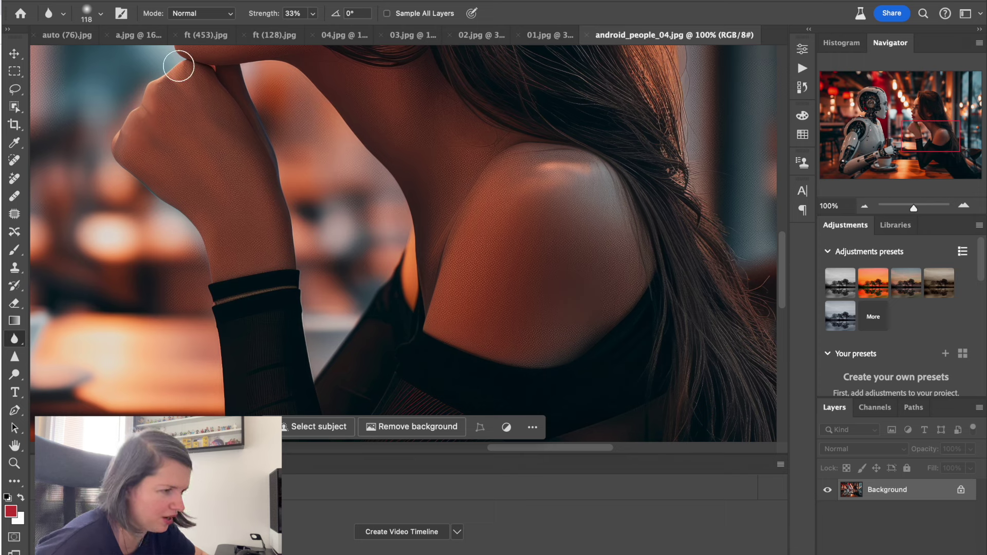
{"action": "left_click", "coordinate": [15, 251]}
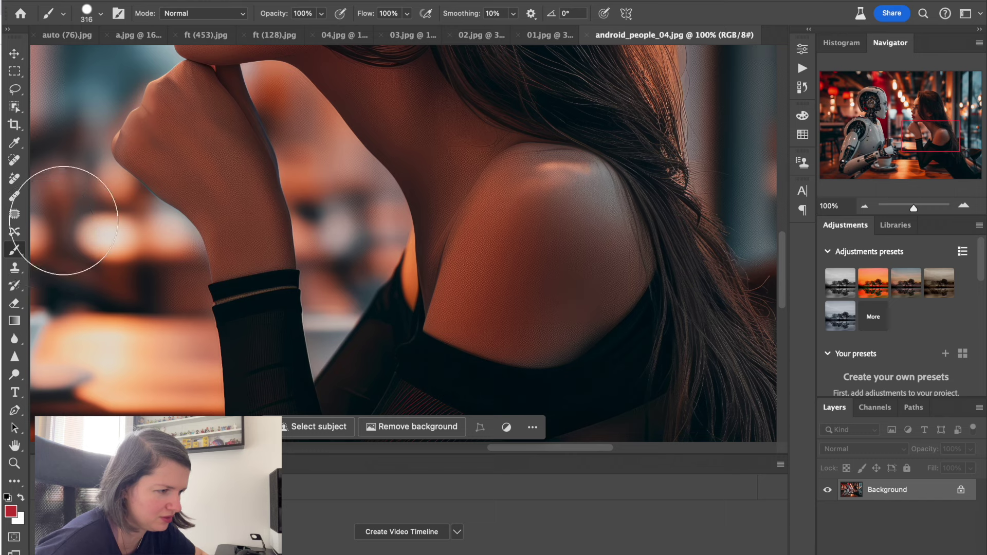
Set a 100% hard 30 px brush in white, and add an empty Layer 1 above Background
{"action": "left_click", "coordinate": [101, 14]}
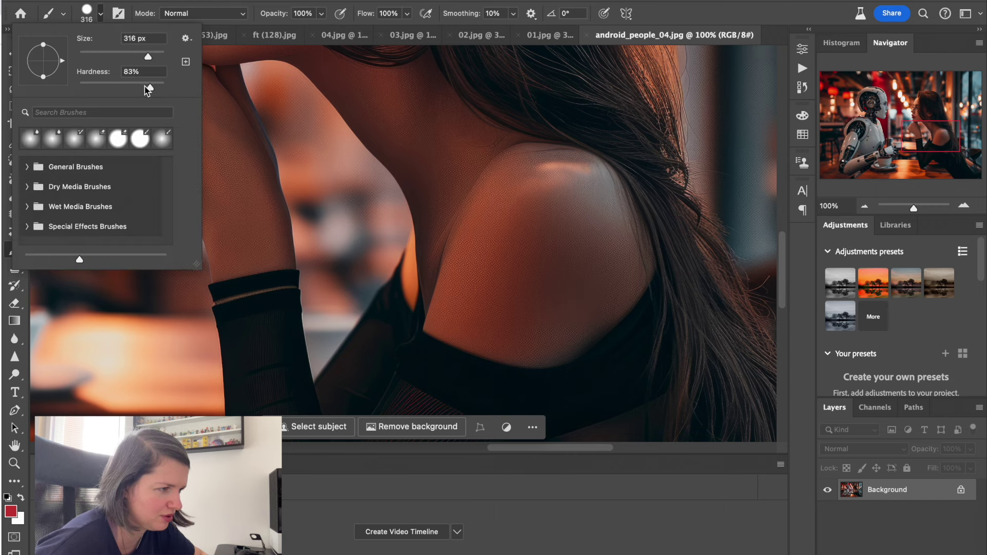
{"action": "left_click_drag", "start_coordinate": [148, 87], "coordinate": [91, 57]}
{"action": "left_click", "coordinate": [13, 512]}
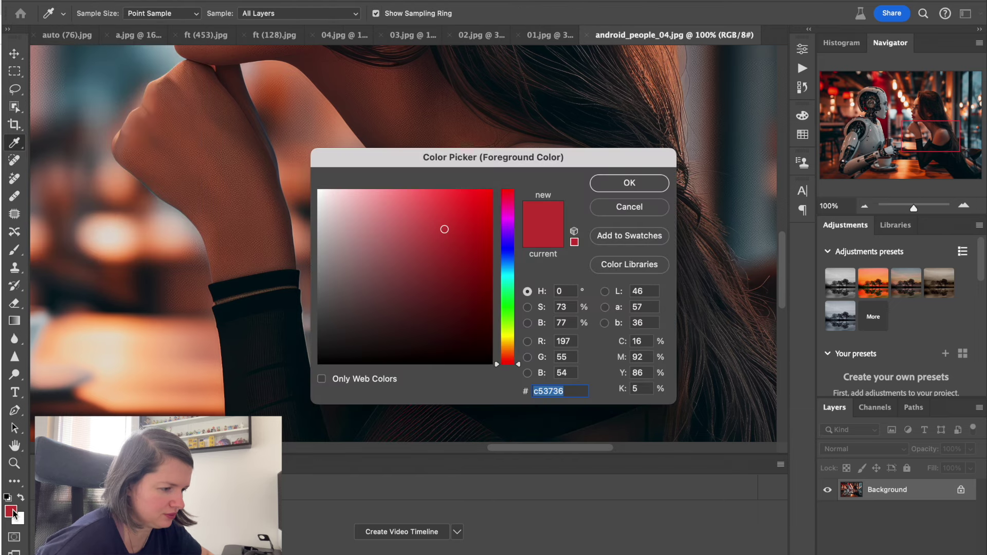
{"action": "left_click_drag", "start_coordinate": [350, 214], "coordinate": [297, 165]}
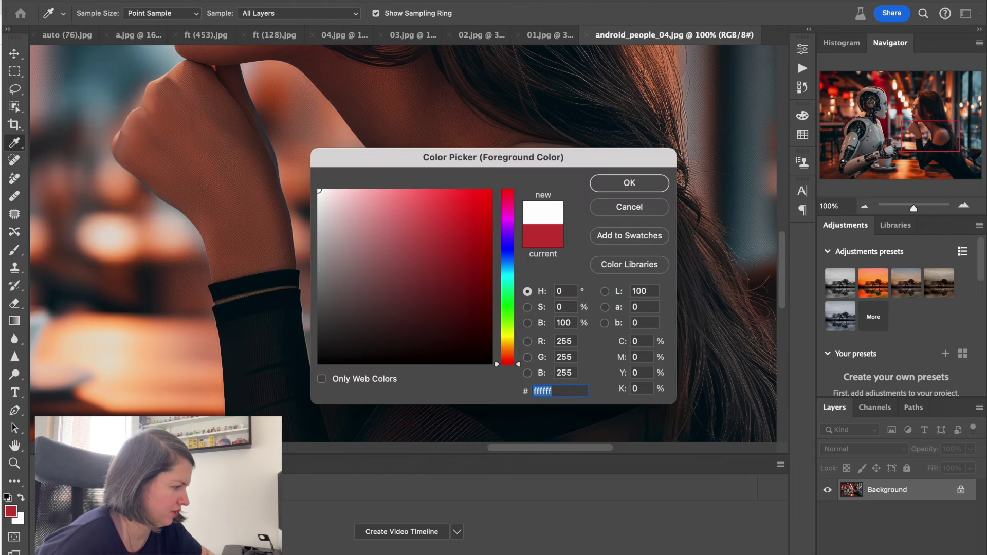
{"action": "left_click", "coordinate": [625, 182]}
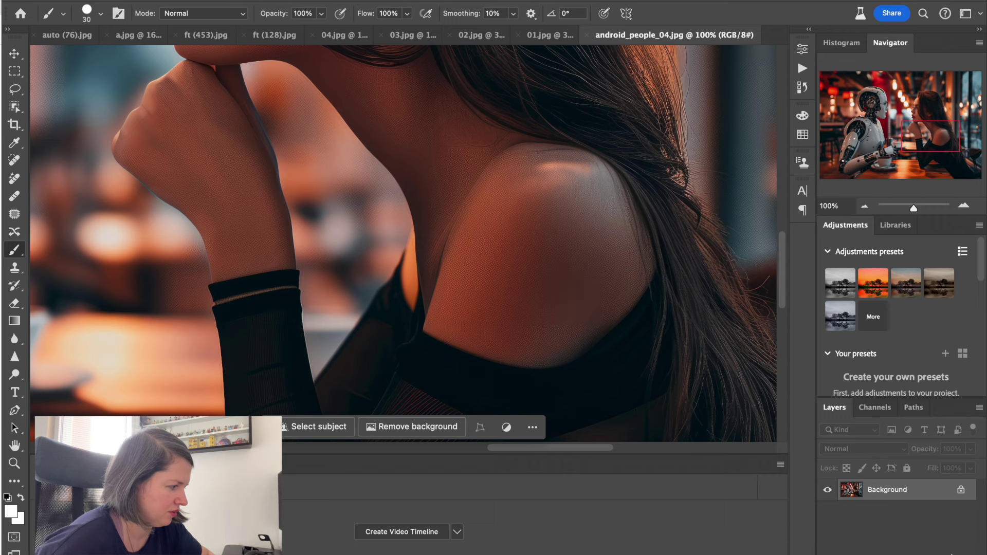
{"action": "key", "text": "ctrl+shift+alt+n"}
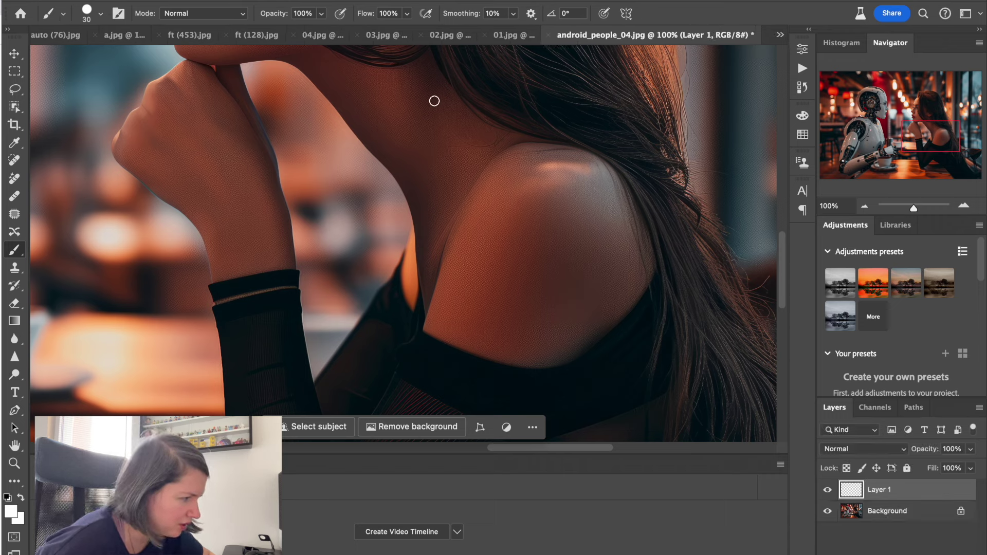
Paint white cross marks on Layer 1 over the woman's shoulder
{"action": "left_click_drag", "start_coordinate": [433, 98], "coordinate": [433, 218]}
{"action": "left_click_drag", "start_coordinate": [376, 145], "coordinate": [494, 150]}
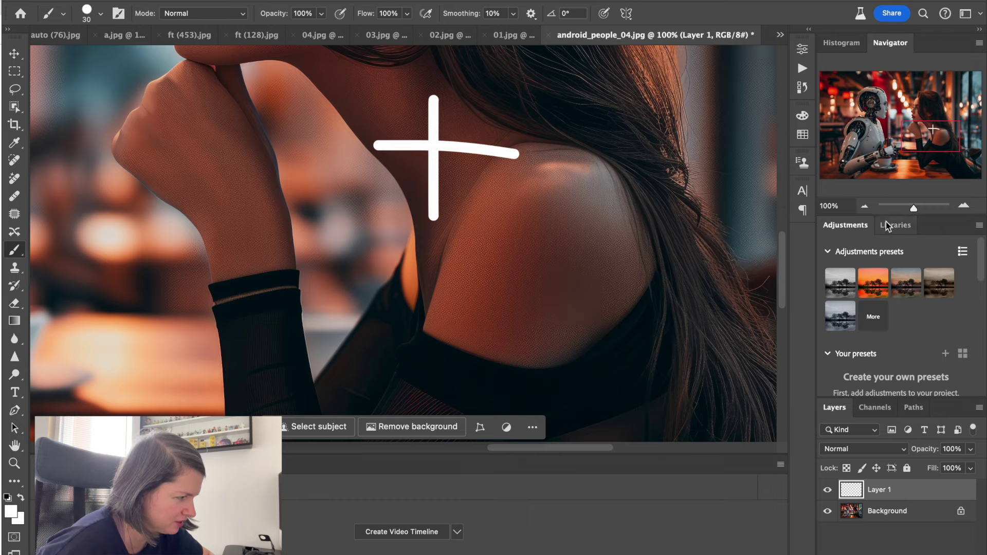
{"action": "left_click_drag", "start_coordinate": [954, 136], "coordinate": [959, 147]}
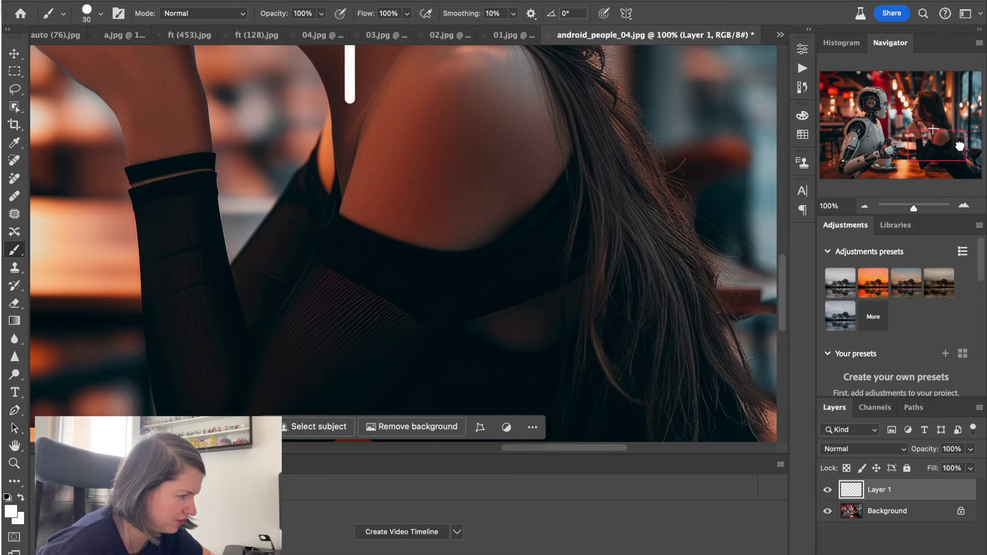
{"action": "left_click_drag", "start_coordinate": [352, 208], "coordinate": [524, 207]}
{"action": "left_click_drag", "start_coordinate": [435, 128], "coordinate": [434, 265]}
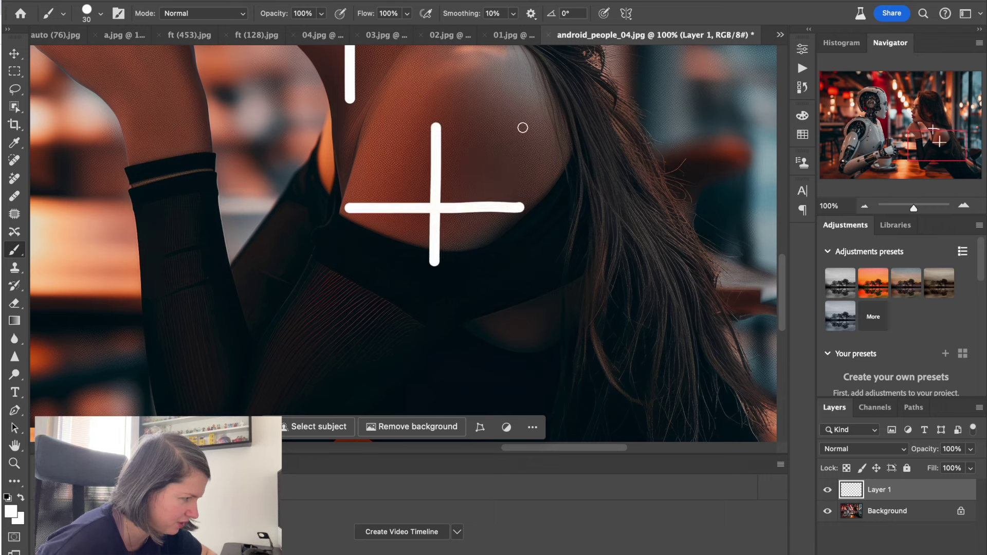
{"action": "left_click_drag", "start_coordinate": [523, 125], "coordinate": [522, 216]}
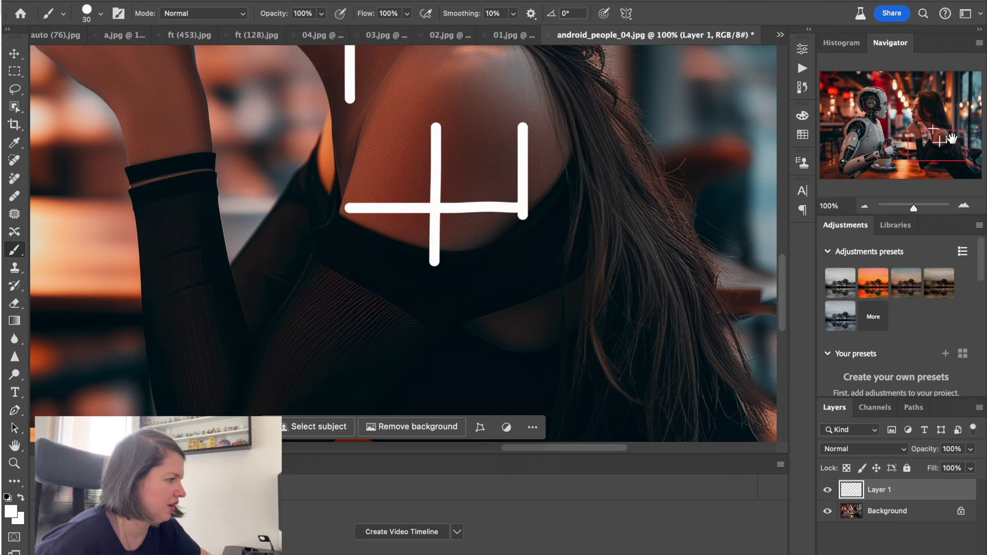
Mark the robot's torso and cheek with white strokes, zoom out, and bring up HitPaw Photo Enhancer
{"action": "mouse_move", "coordinate": [951, 137]}
{"action": "left_mouse_down"}
{"action": "mouse_move", "coordinate": [951, 160]}
{"action": "mouse_move", "coordinate": [945, 95]}
{"action": "mouse_move", "coordinate": [935, 110]}
{"action": "mouse_move", "coordinate": [909, 103]}
{"action": "mouse_move", "coordinate": [896, 133]}
{"action": "left_mouse_up"}
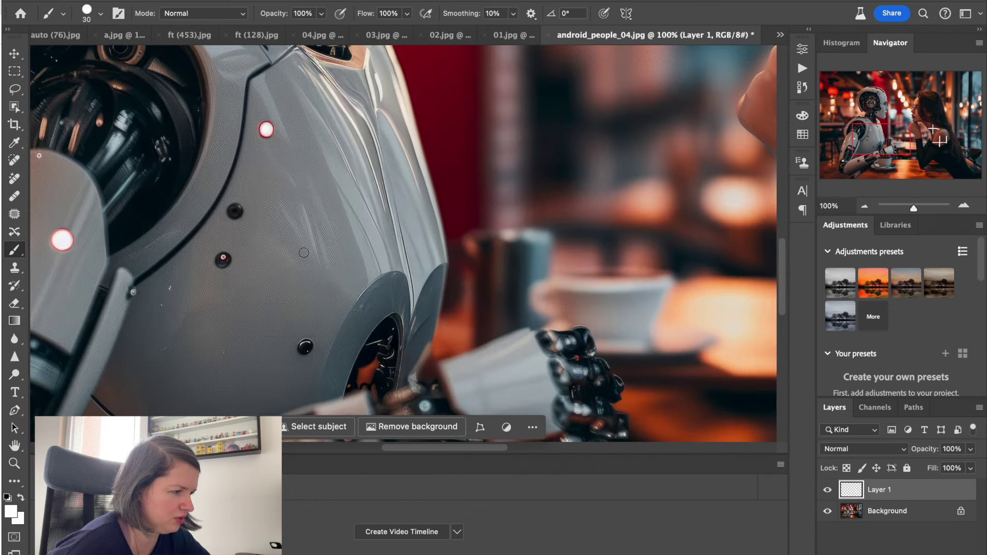
{"action": "mouse_move", "coordinate": [212, 313]}
{"action": "left_mouse_down"}
{"action": "mouse_move", "coordinate": [255, 337]}
{"action": "mouse_move", "coordinate": [313, 321]}
{"action": "left_mouse_up"}
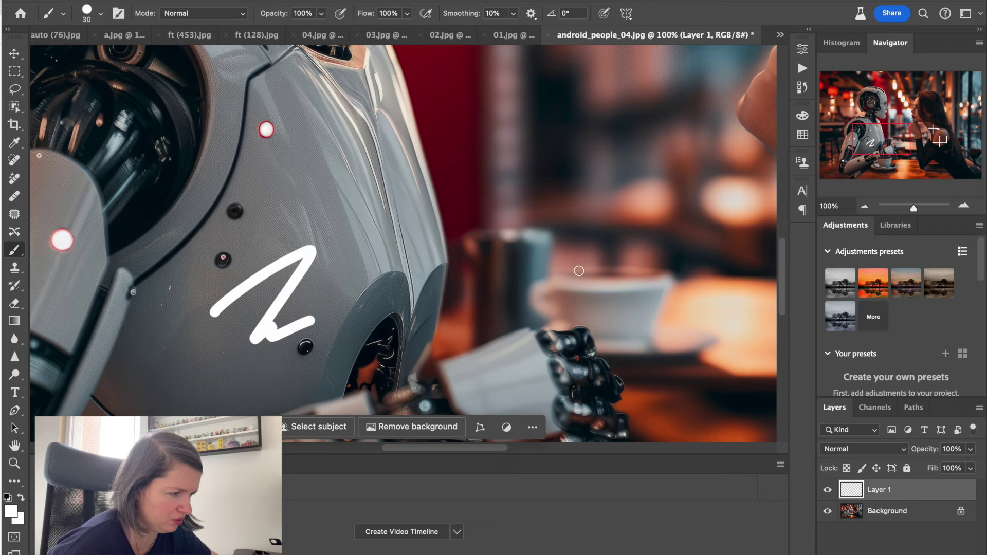
{"action": "left_click_drag", "start_coordinate": [915, 134], "coordinate": [905, 111]}
{"action": "mouse_move", "coordinate": [503, 139]}
{"action": "left_mouse_down"}
{"action": "mouse_move", "coordinate": [484, 183]}
{"action": "mouse_move", "coordinate": [460, 199]}
{"action": "mouse_move", "coordinate": [511, 227]}
{"action": "mouse_move", "coordinate": [514, 206]}
{"action": "left_mouse_up"}
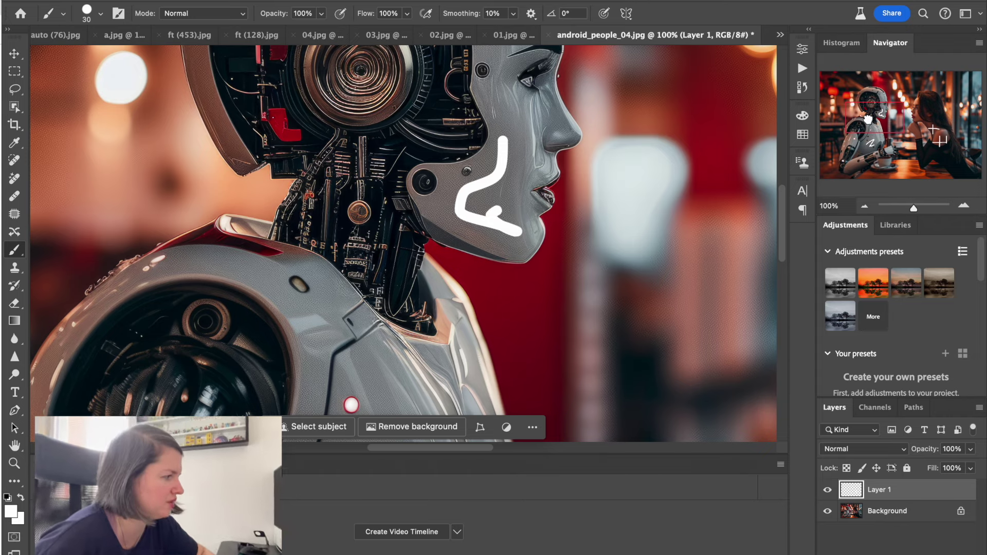
{"action": "mouse_move", "coordinate": [868, 120]}
{"action": "left_mouse_down"}
{"action": "mouse_move", "coordinate": [858, 163]}
{"action": "mouse_move", "coordinate": [907, 163]}
{"action": "mouse_move", "coordinate": [901, 114]}
{"action": "left_mouse_up"}
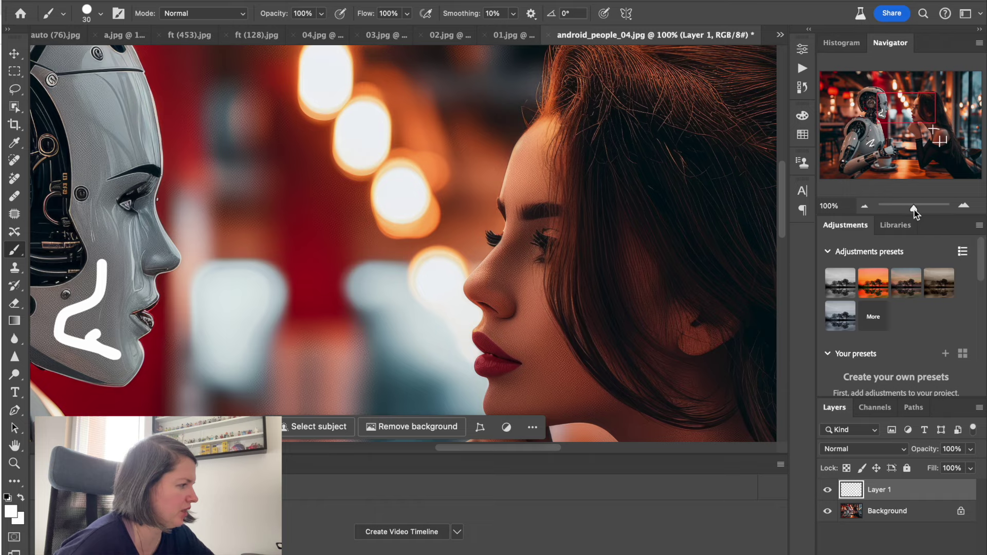
{"action": "left_click_drag", "start_coordinate": [913, 208], "coordinate": [910, 211]}
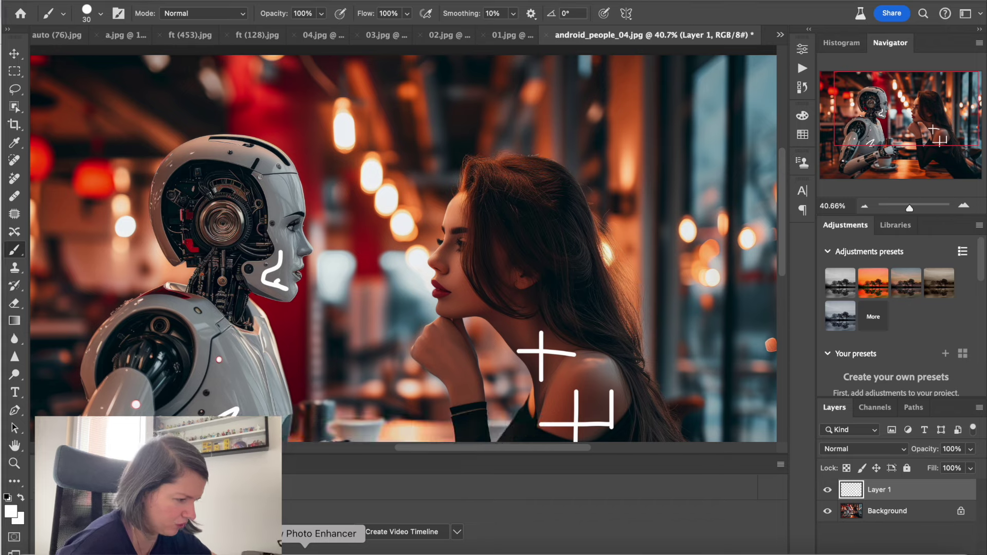
{"action": "left_click", "coordinate": [319, 549]}
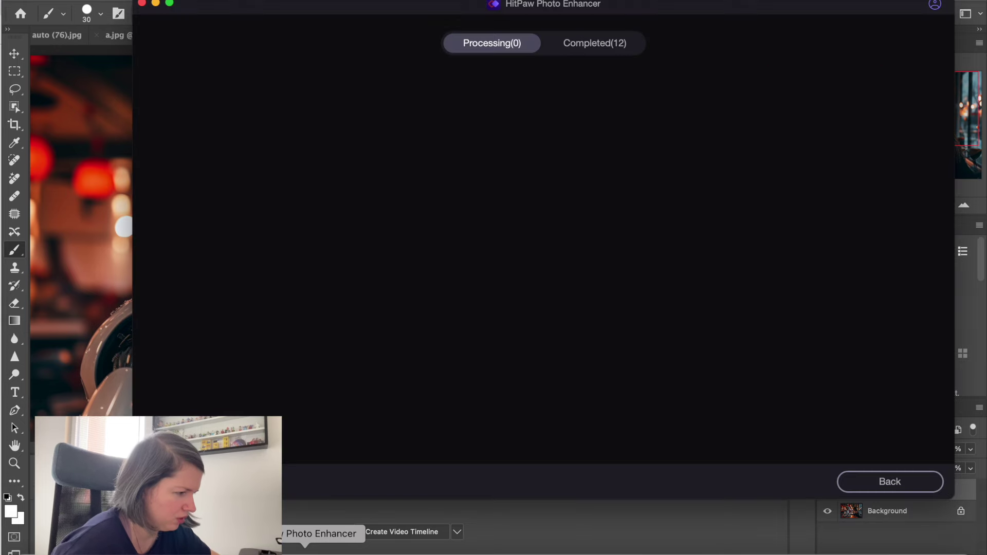
{"action": "left_click", "coordinate": [897, 488]}
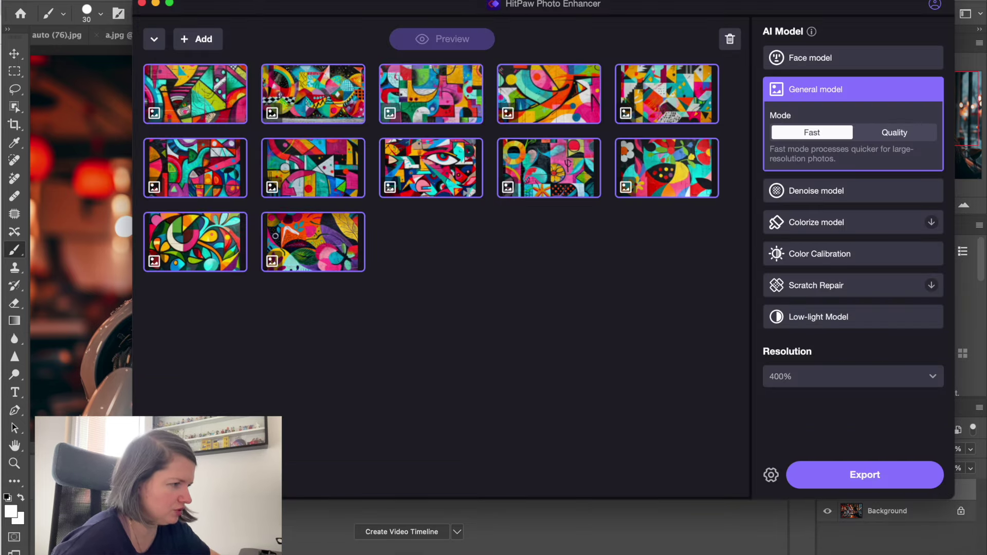
{"action": "mouse_move", "coordinate": [838, 100]}
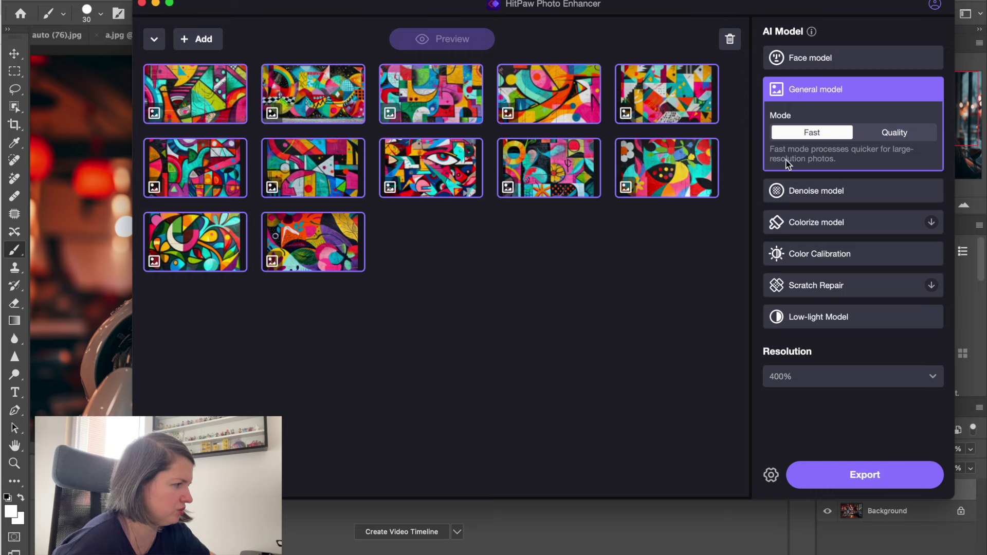
{"action": "left_click", "coordinate": [155, 4]}
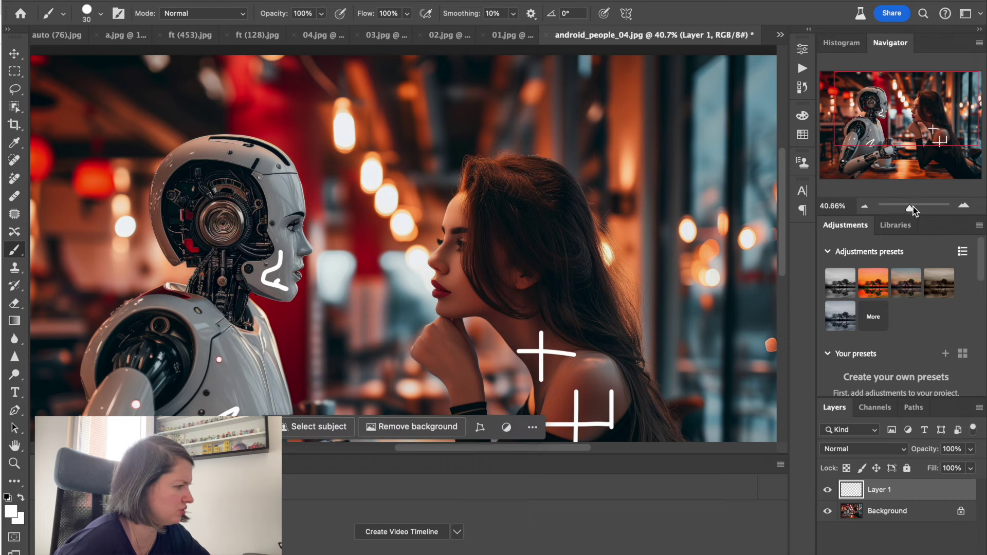
{"action": "left_click_drag", "start_coordinate": [910, 208], "coordinate": [914, 206]}
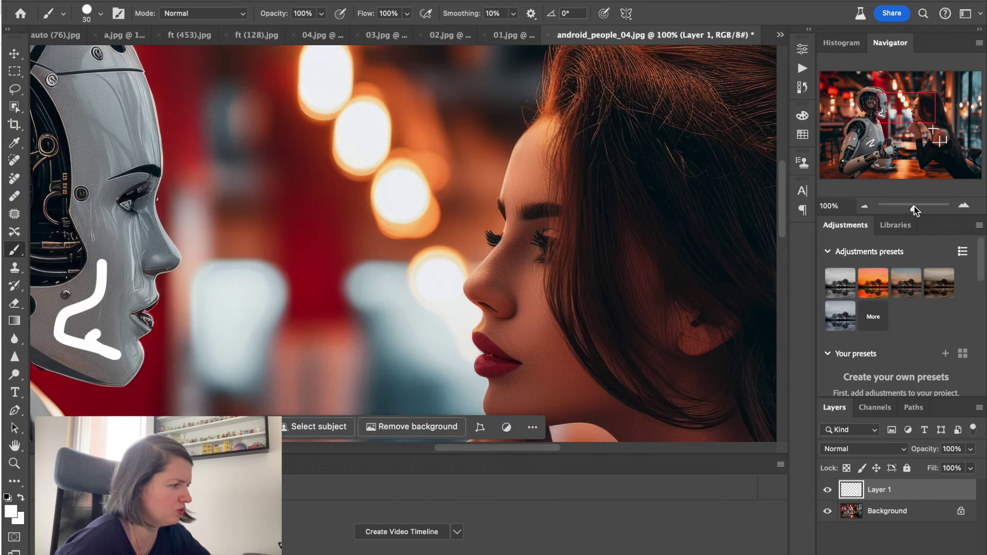
{"action": "mouse_move", "coordinate": [894, 119]}
{"action": "left_mouse_down"}
{"action": "mouse_move", "coordinate": [920, 118]}
{"action": "mouse_move", "coordinate": [908, 149]}
{"action": "mouse_move", "coordinate": [925, 154]}
{"action": "left_mouse_up"}
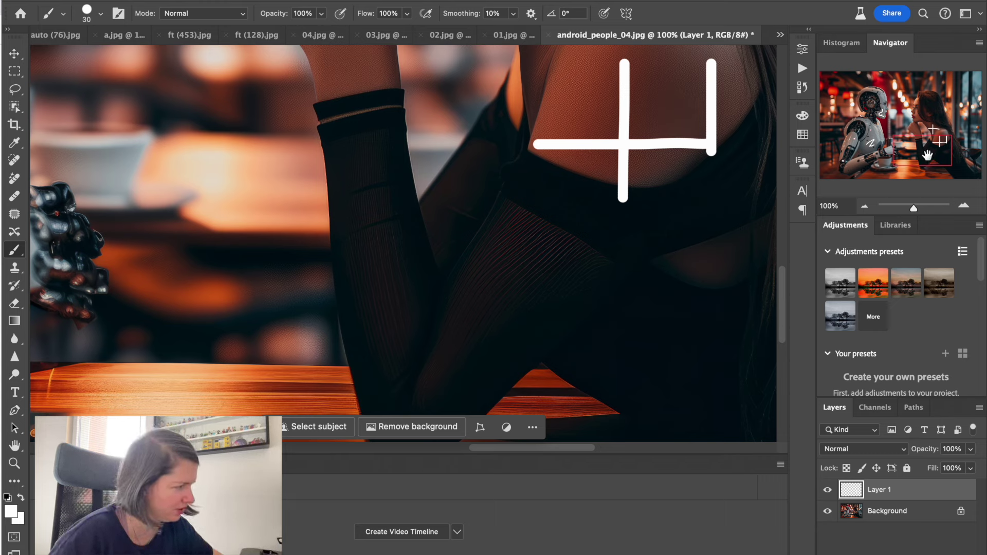
{"action": "left_click_drag", "start_coordinate": [923, 157], "coordinate": [925, 139]}
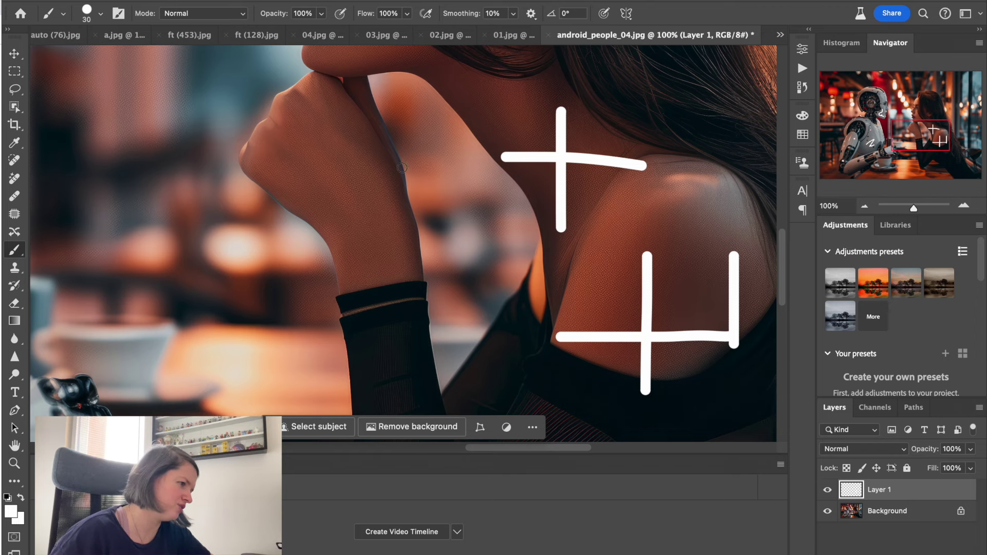
{"action": "left_click_drag", "start_coordinate": [910, 137], "coordinate": [910, 159]}
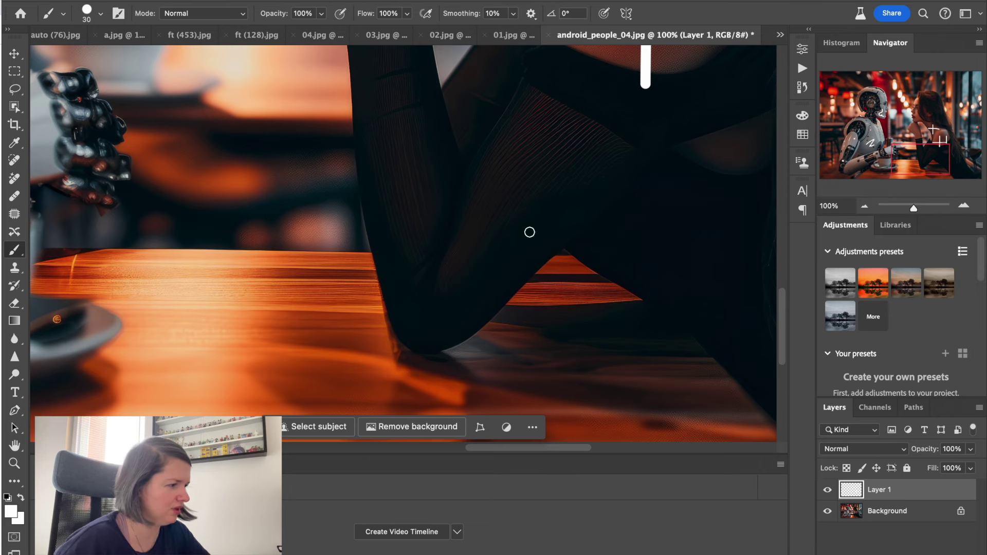
{"action": "mouse_move", "coordinate": [932, 151]}
{"action": "left_mouse_down"}
{"action": "mouse_move", "coordinate": [940, 137]}
{"action": "mouse_move", "coordinate": [926, 154]}
{"action": "mouse_move", "coordinate": [962, 143]}
{"action": "mouse_move", "coordinate": [983, 151]}
{"action": "left_mouse_up"}
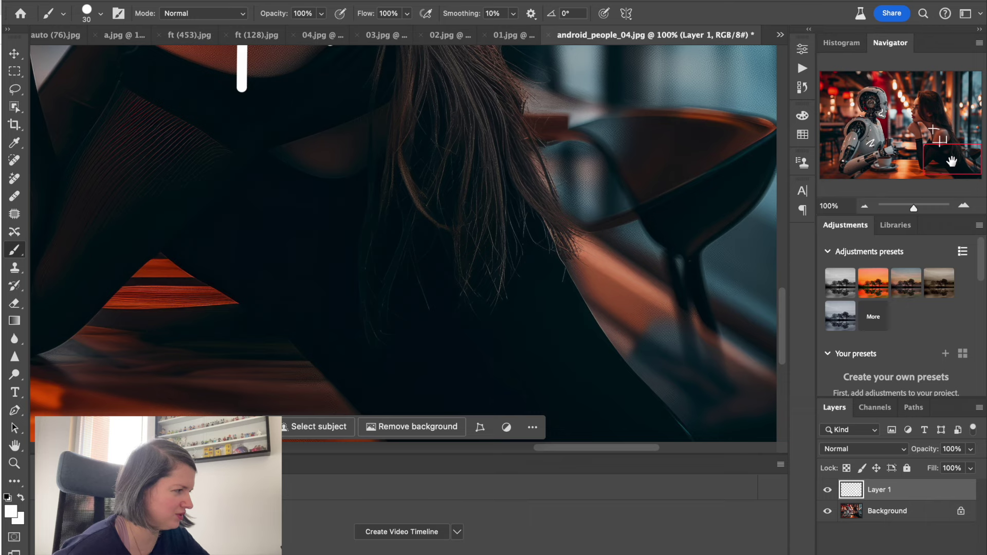
{"action": "left_click_drag", "start_coordinate": [951, 166], "coordinate": [969, 134]}
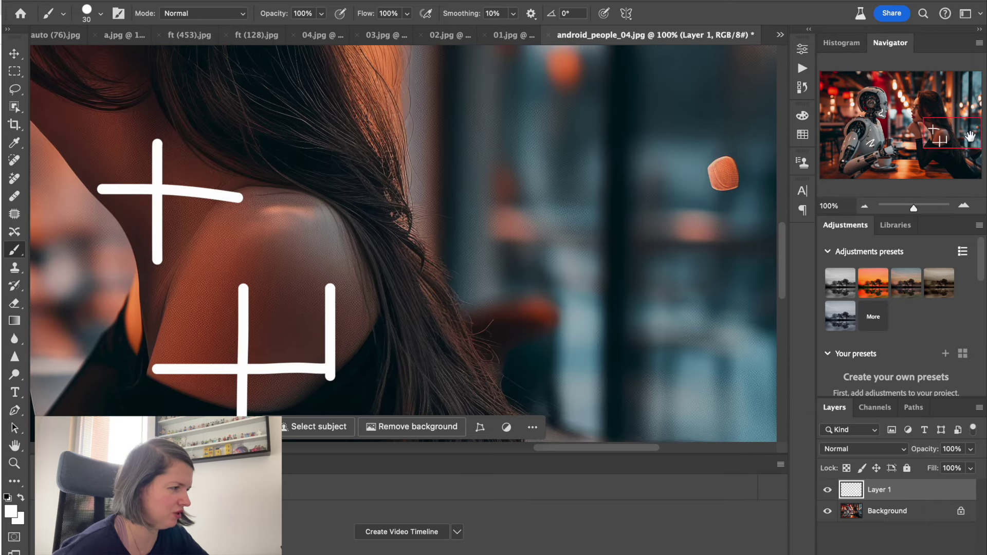
{"action": "left_click_drag", "start_coordinate": [915, 206], "coordinate": [906, 210]}
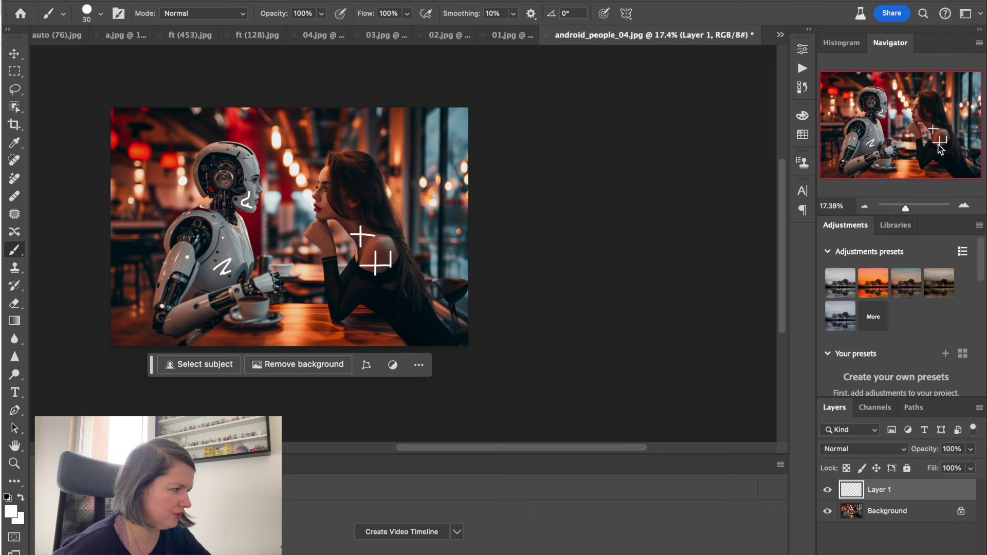
Zoom between about 30% and 20% to view the whole robot and image
{"action": "left_click_drag", "start_coordinate": [905, 207], "coordinate": [908, 207]}
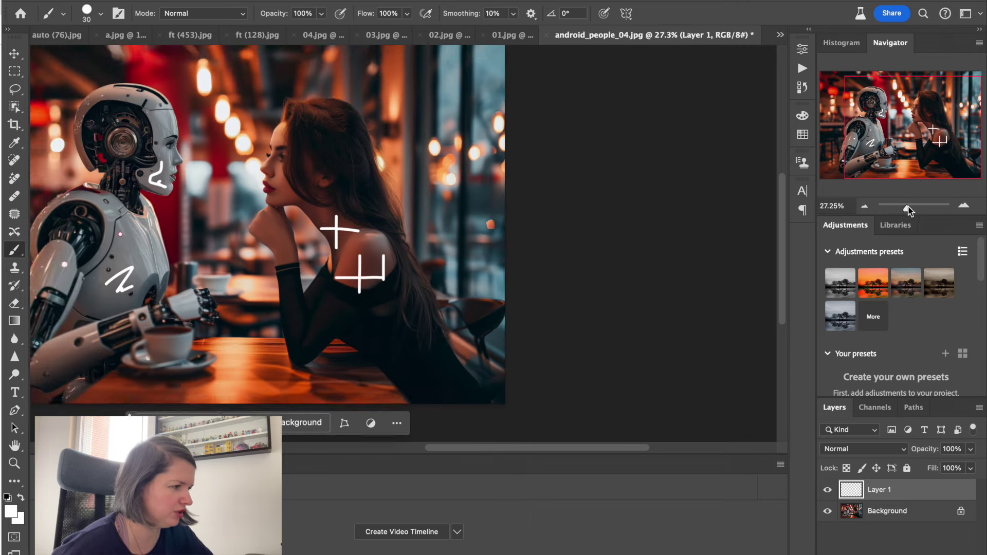
{"action": "left_click", "coordinate": [882, 130]}
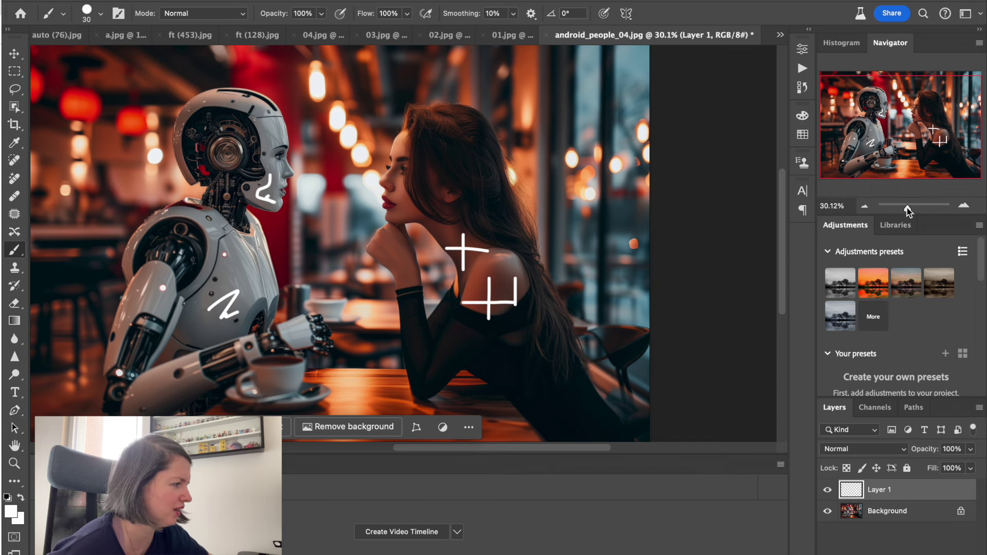
{"action": "left_click_drag", "start_coordinate": [906, 208], "coordinate": [908, 211]}
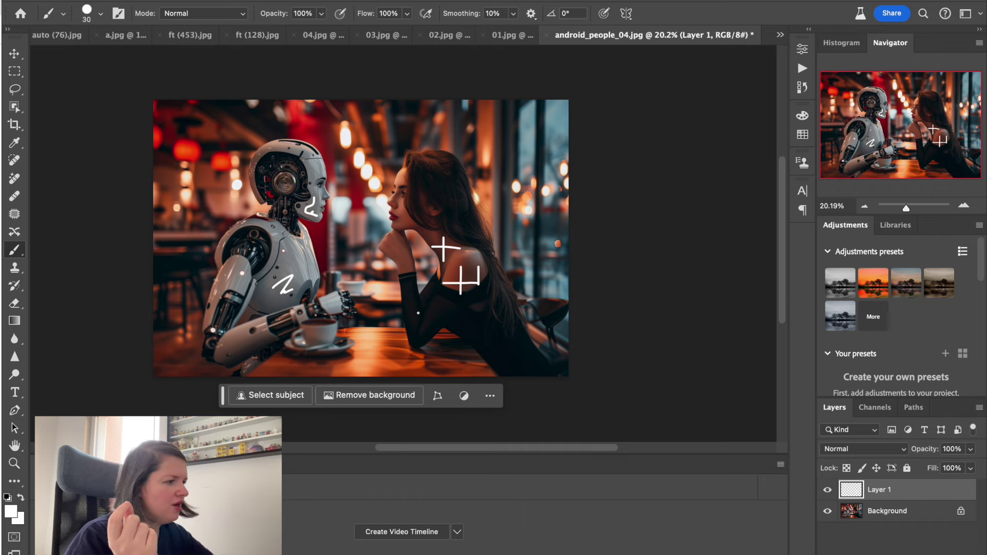
Inspect the woman's face at 100%, then close android_people_04.jpg without saving
{"action": "left_click_drag", "start_coordinate": [906, 208], "coordinate": [914, 211]}
{"action": "left_click_drag", "start_coordinate": [914, 114], "coordinate": [913, 107]}
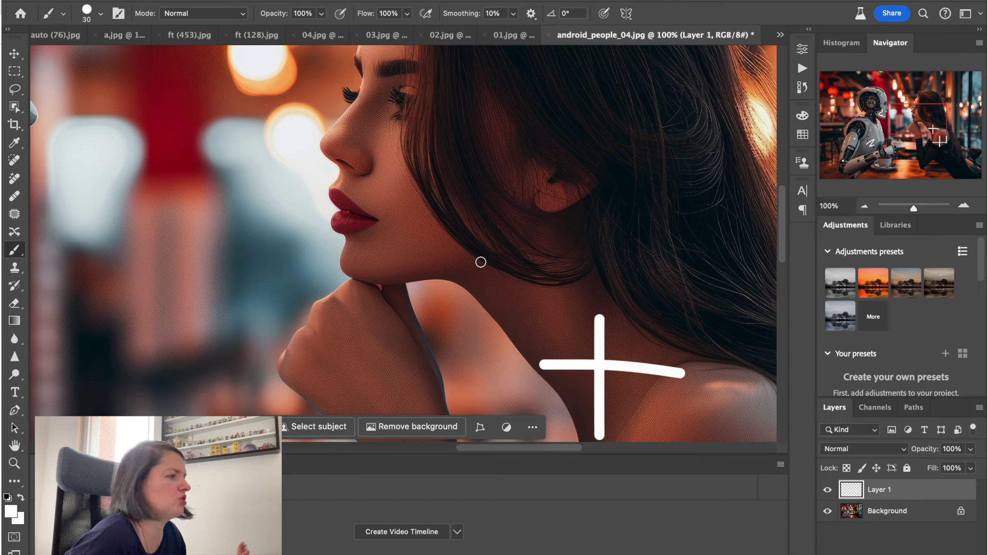
{"action": "left_click_drag", "start_coordinate": [917, 127], "coordinate": [916, 117]}
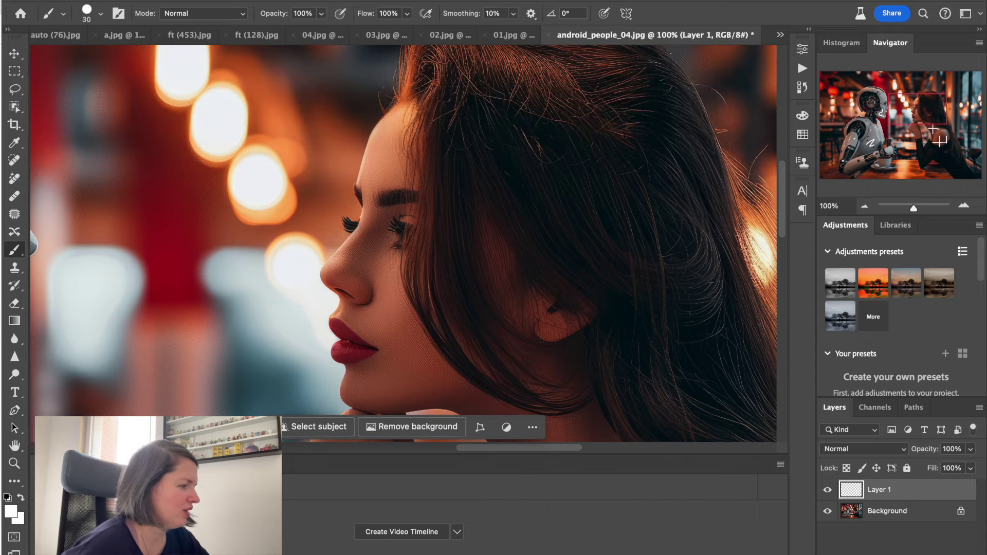
{"action": "left_click", "coordinate": [547, 35]}
{"action": "left_click", "coordinate": [484, 246]}
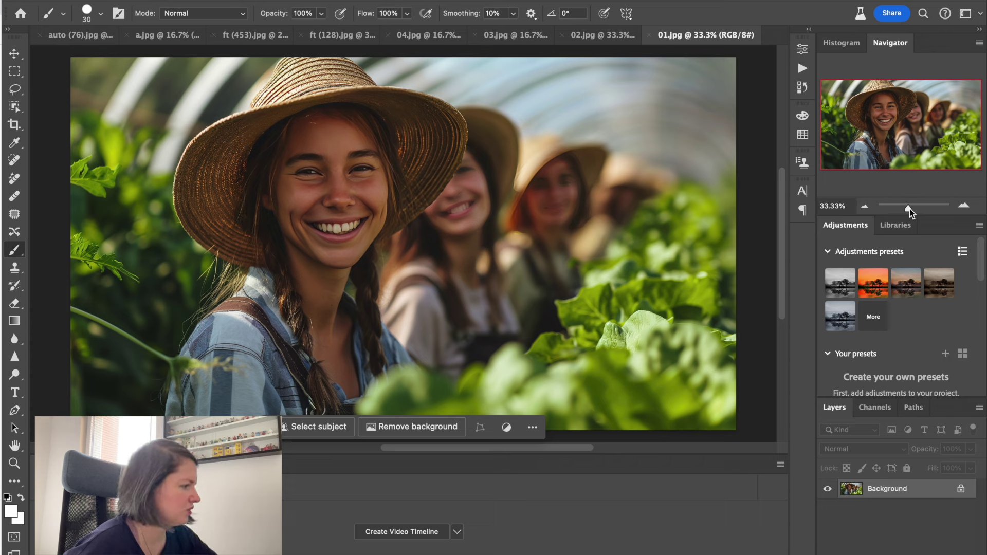
Check the photo's pixel dimensions in Image Size, leaving them unchanged
{"action": "left_click", "coordinate": [226, 0]}
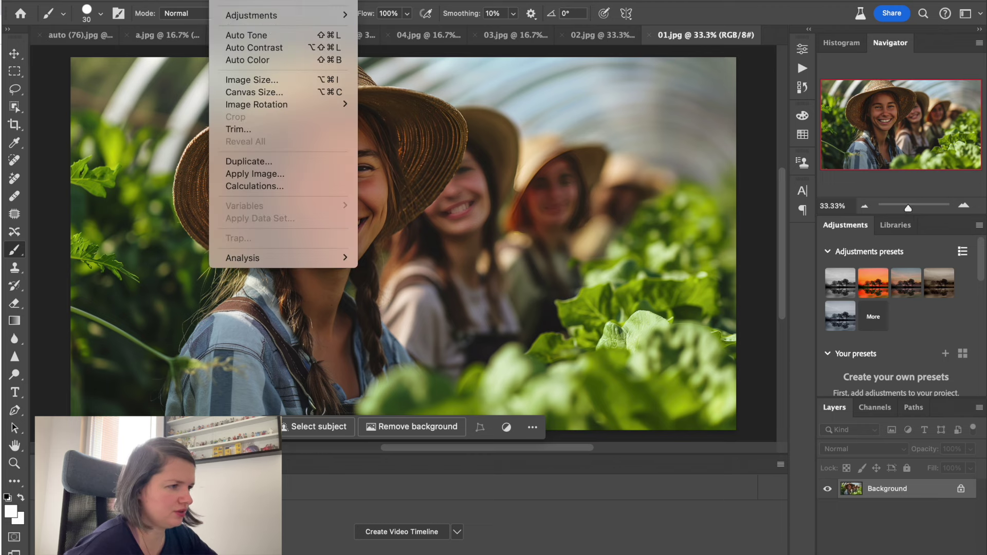
{"action": "left_click", "coordinate": [275, 80]}
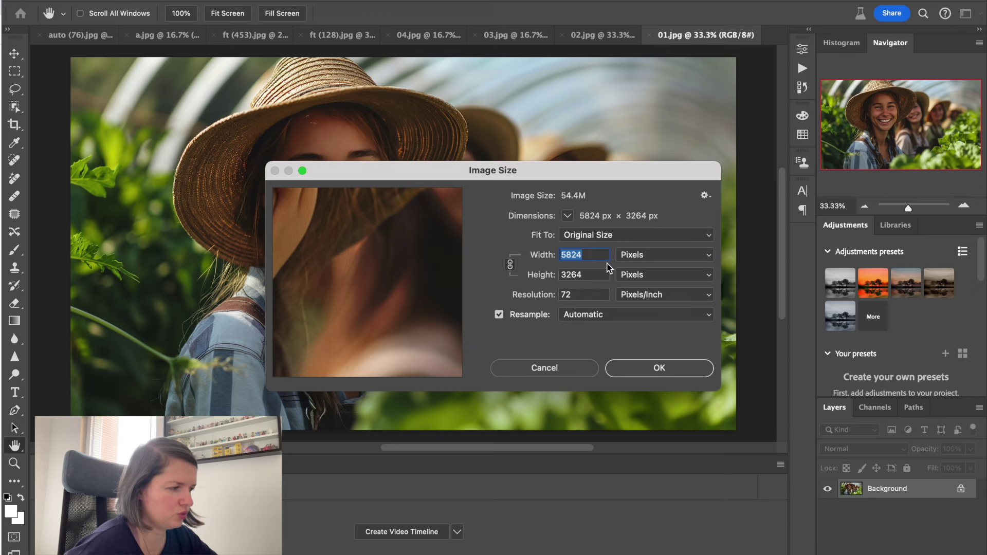
{"action": "left_click", "coordinate": [686, 367]}
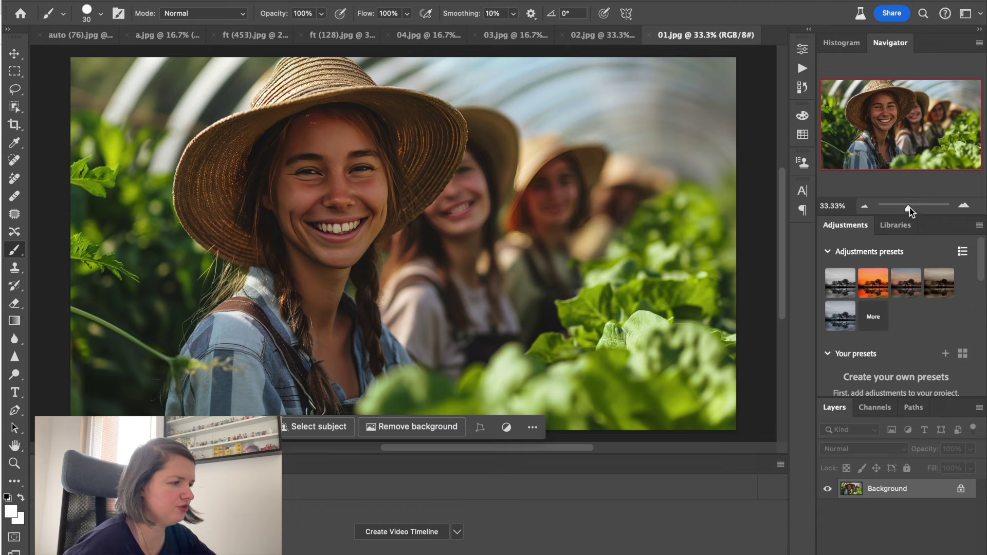
View the greenhouse photo at 100% on the front woman's face
{"action": "left_click_drag", "start_coordinate": [908, 211], "coordinate": [917, 209]}
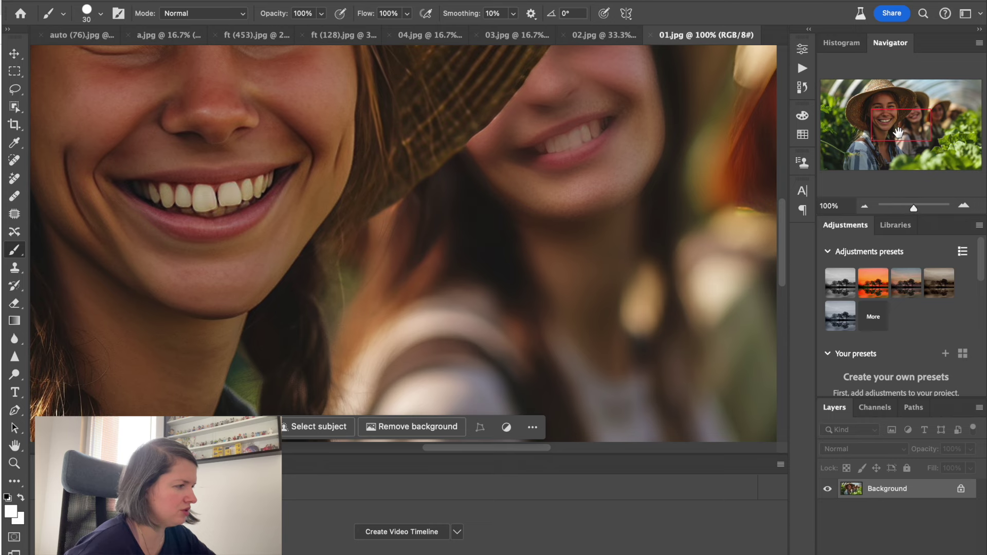
{"action": "left_click_drag", "start_coordinate": [898, 132], "coordinate": [891, 124]}
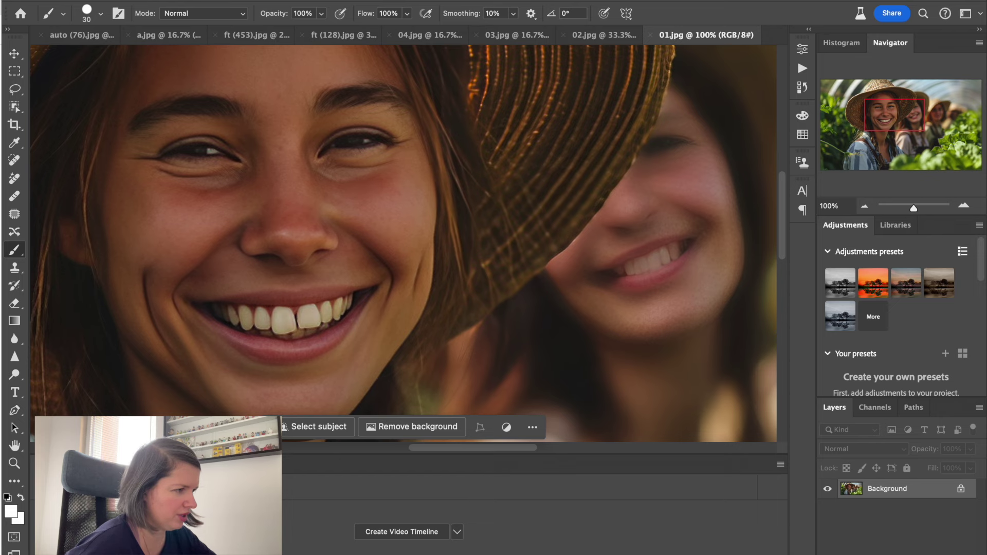
{"action": "left_click", "coordinate": [222, 1]}
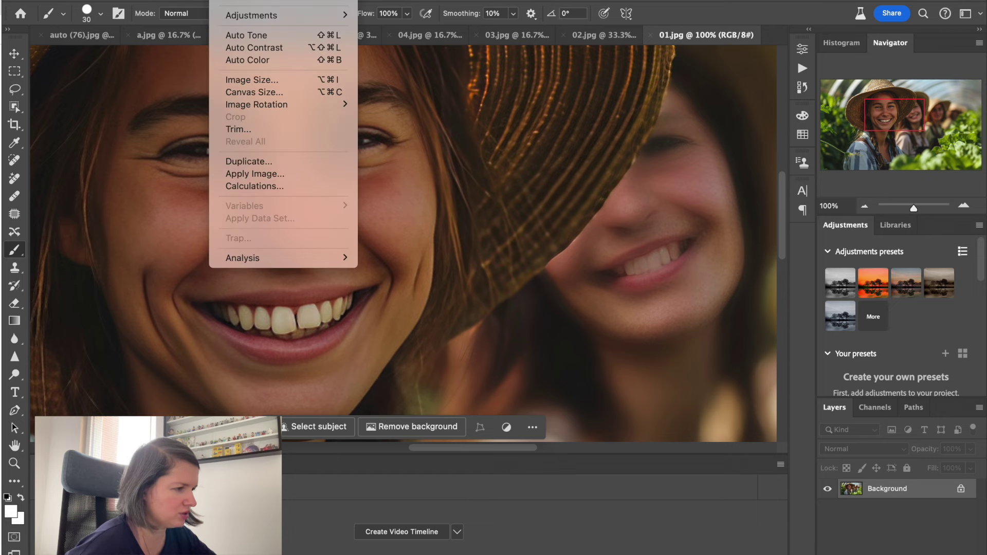
Resize 01.jpg to 5000 px wide (2802 px high) and pan back to the front face
{"action": "left_click", "coordinate": [242, 81]}
{"action": "type", "text": "5000"}
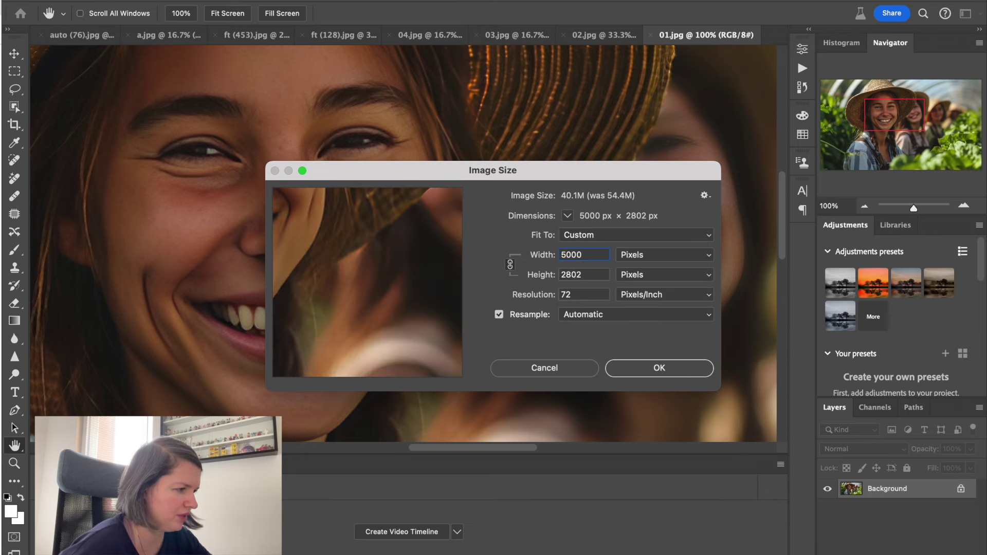
{"action": "key", "text": "Return"}
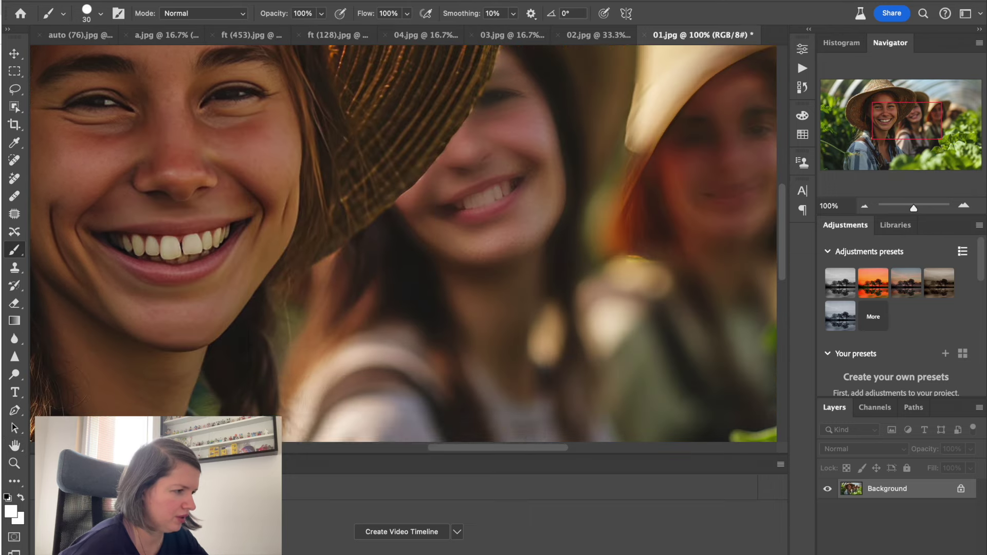
{"action": "mouse_move", "coordinate": [894, 133]}
{"action": "left_mouse_down"}
{"action": "mouse_move", "coordinate": [887, 122]}
{"action": "mouse_move", "coordinate": [883, 129]}
{"action": "left_mouse_up"}
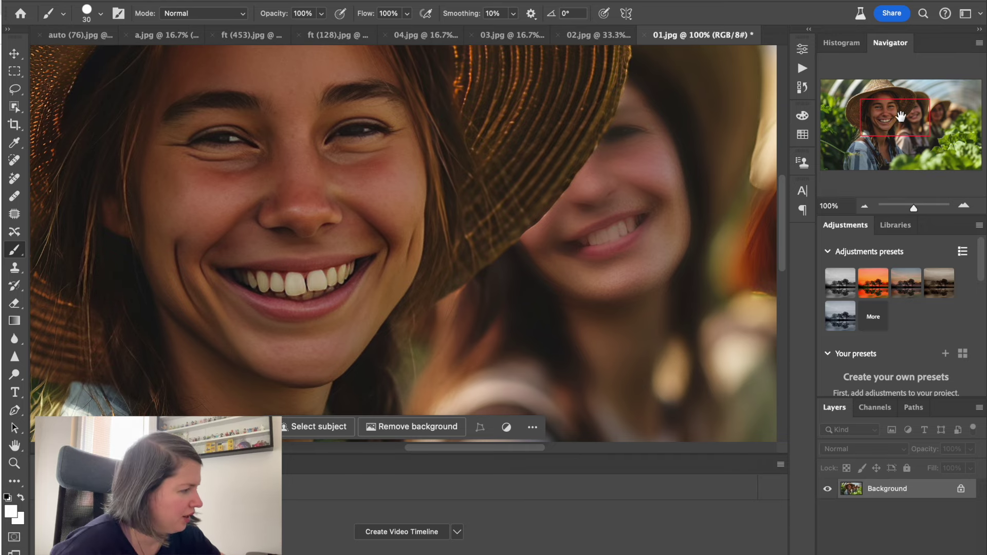
Pan at 100% over the straw hat, braids and blurred women, then zoom to 36.79% and back
{"action": "mouse_move", "coordinate": [900, 118]}
{"action": "left_mouse_down"}
{"action": "mouse_move", "coordinate": [882, 122]}
{"action": "mouse_move", "coordinate": [891, 131]}
{"action": "left_mouse_up"}
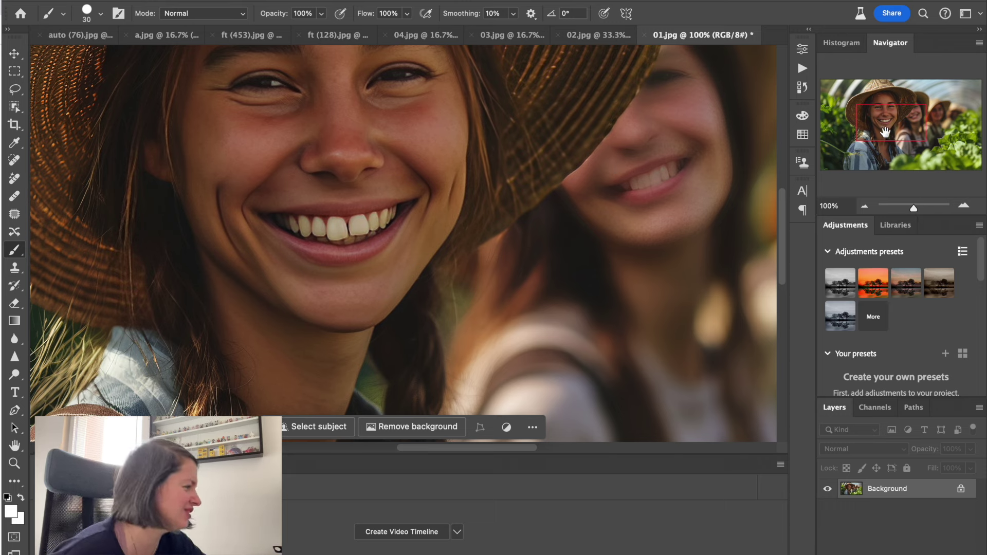
{"action": "left_click_drag", "start_coordinate": [885, 133], "coordinate": [927, 127]}
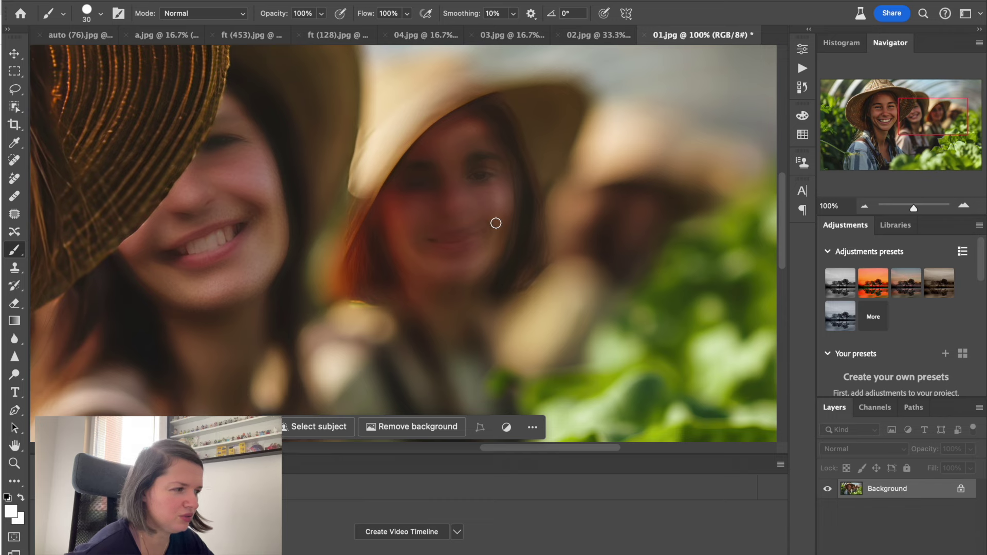
{"action": "left_click_drag", "start_coordinate": [923, 124], "coordinate": [911, 124]}
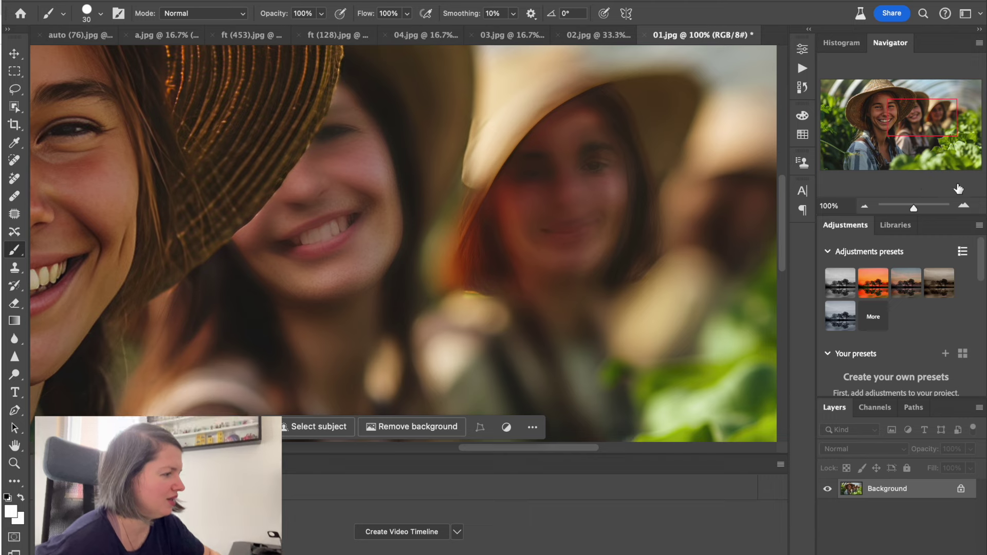
{"action": "left_click_drag", "start_coordinate": [909, 212], "coordinate": [908, 208]}
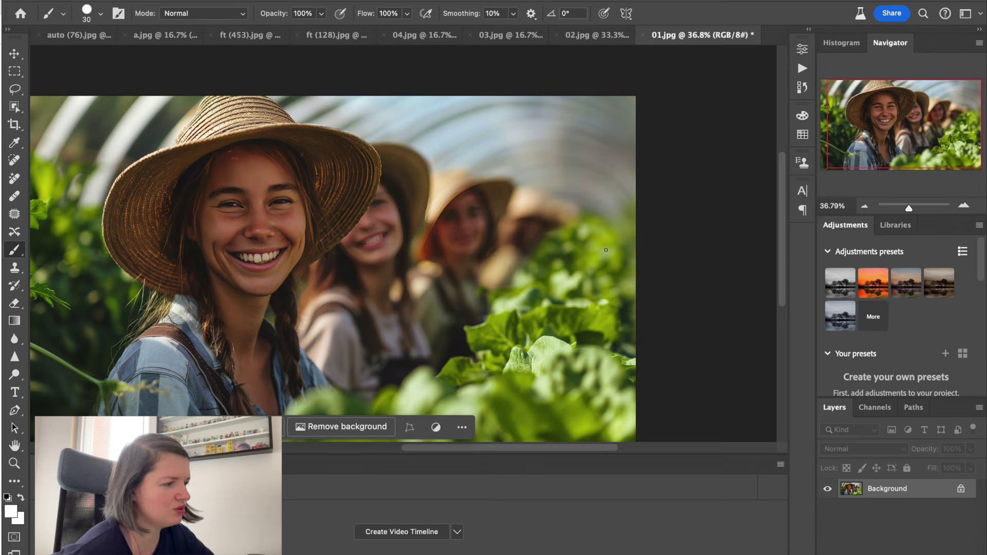
{"action": "left_click_drag", "start_coordinate": [911, 207], "coordinate": [913, 206]}
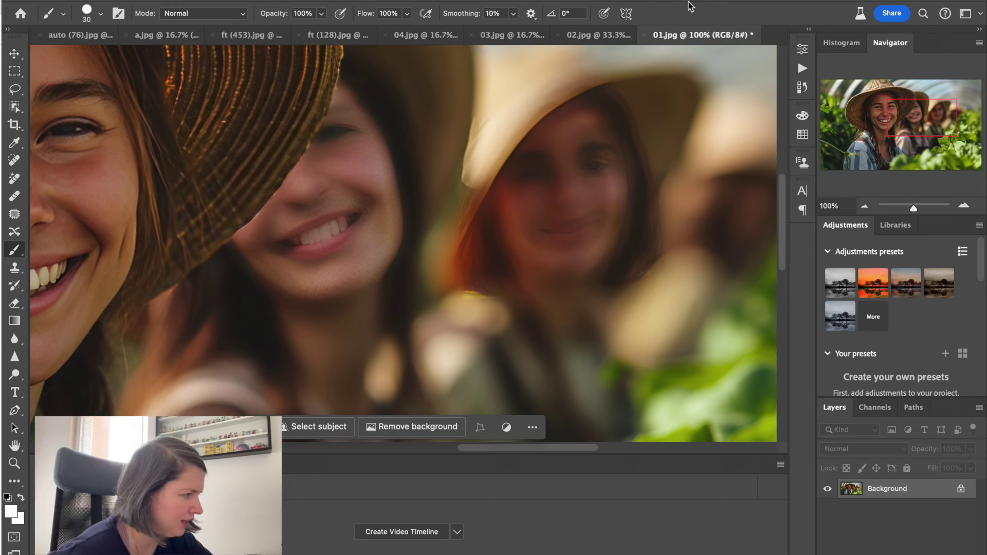
Close 01.jpg without saving and view the beach portrait 02.jpg's face at 100%
{"action": "left_click", "coordinate": [641, 34]}
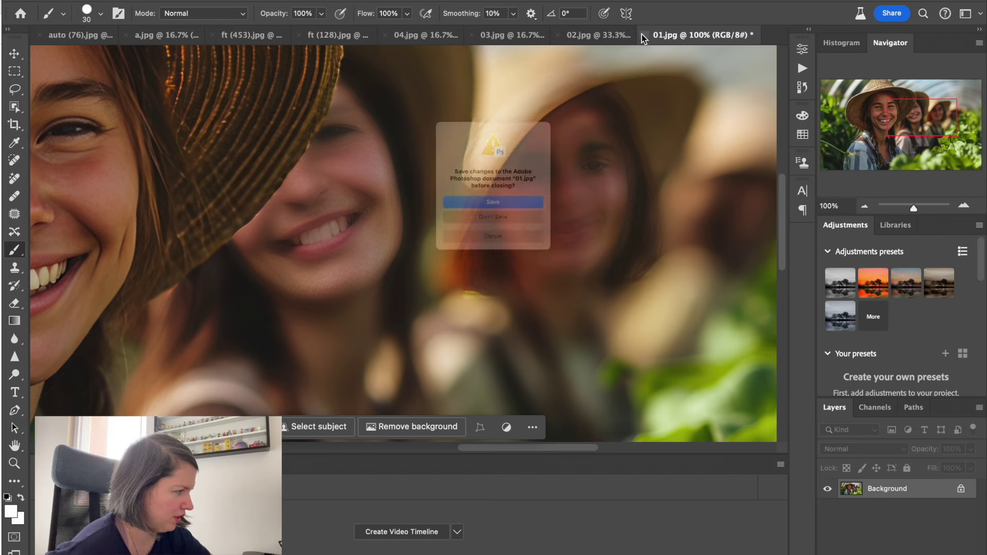
{"action": "left_click", "coordinate": [543, 232]}
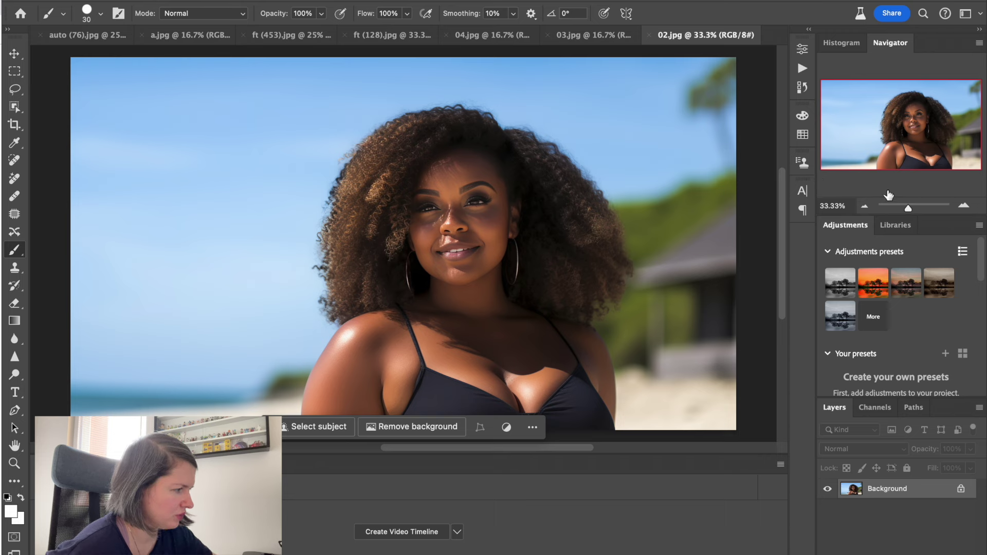
{"action": "left_click_drag", "start_coordinate": [907, 208], "coordinate": [914, 209]}
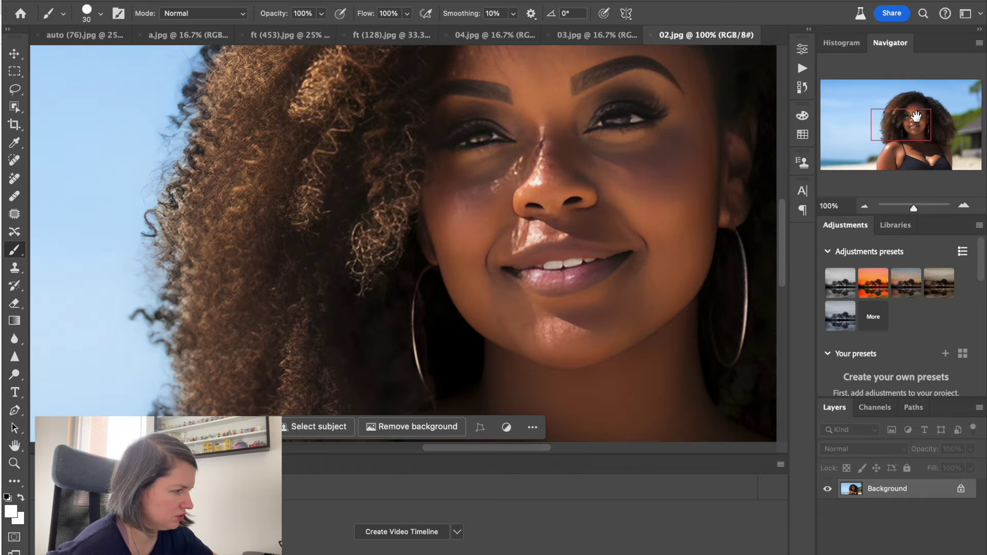
{"action": "left_click_drag", "start_coordinate": [918, 125], "coordinate": [933, 123]}
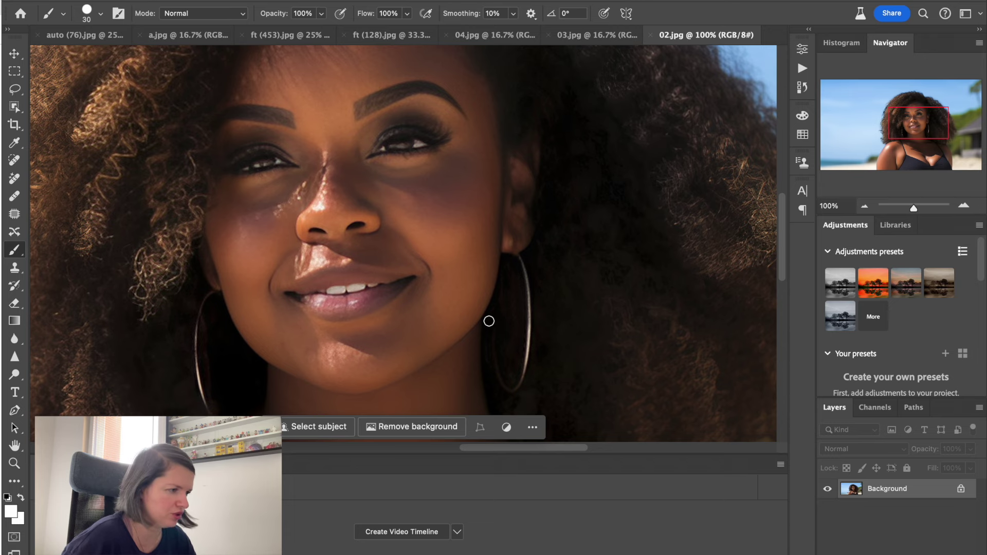
Pan down over her chest, back up to the face, then zoom out
{"action": "left_click_drag", "start_coordinate": [917, 123], "coordinate": [917, 148]}
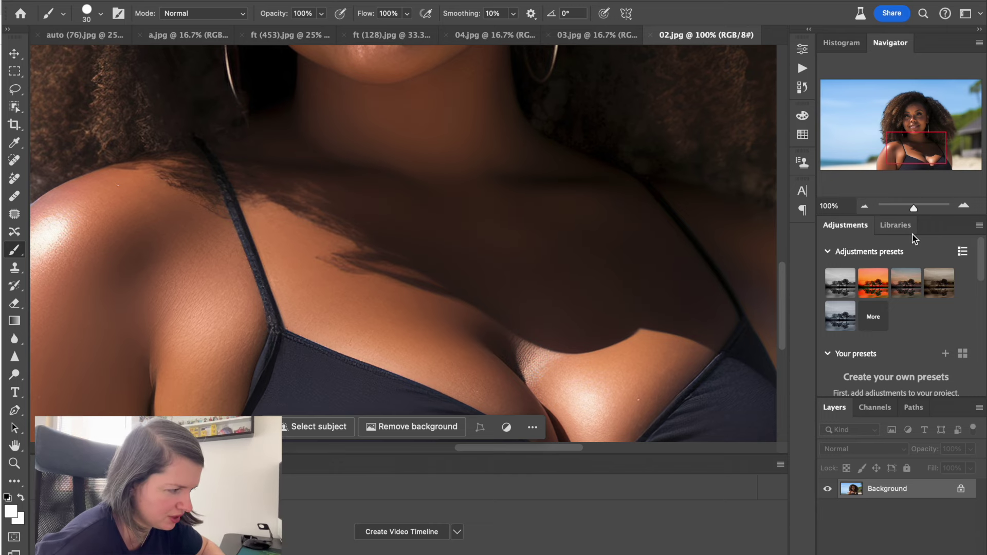
{"action": "left_click_drag", "start_coordinate": [937, 142], "coordinate": [936, 148]}
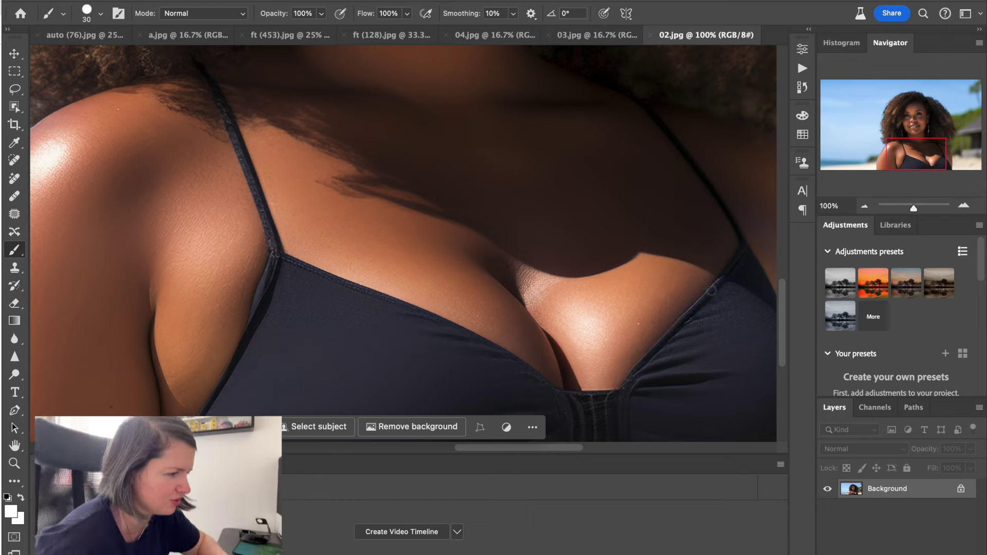
{"action": "left_click_drag", "start_coordinate": [919, 154], "coordinate": [909, 102]}
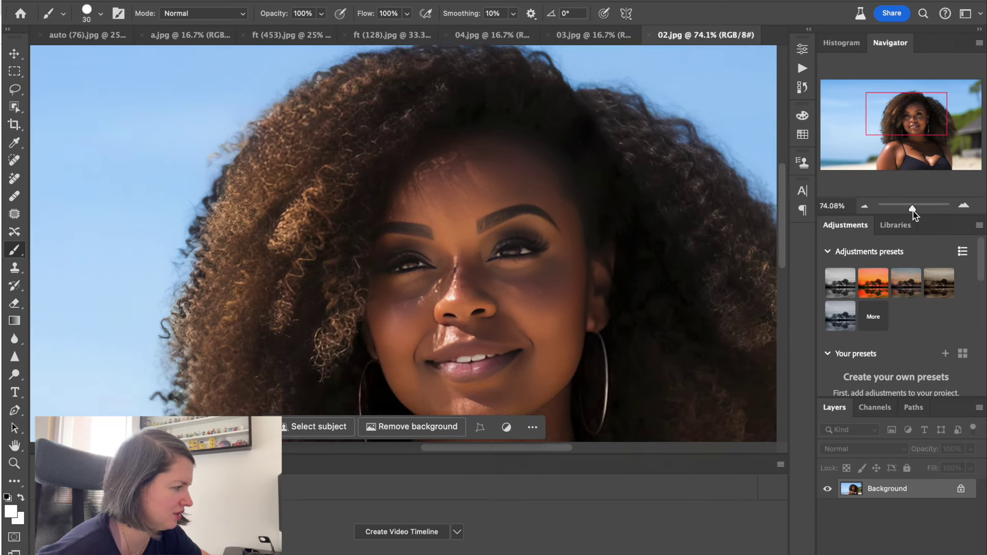
{"action": "left_click_drag", "start_coordinate": [912, 211], "coordinate": [908, 213]}
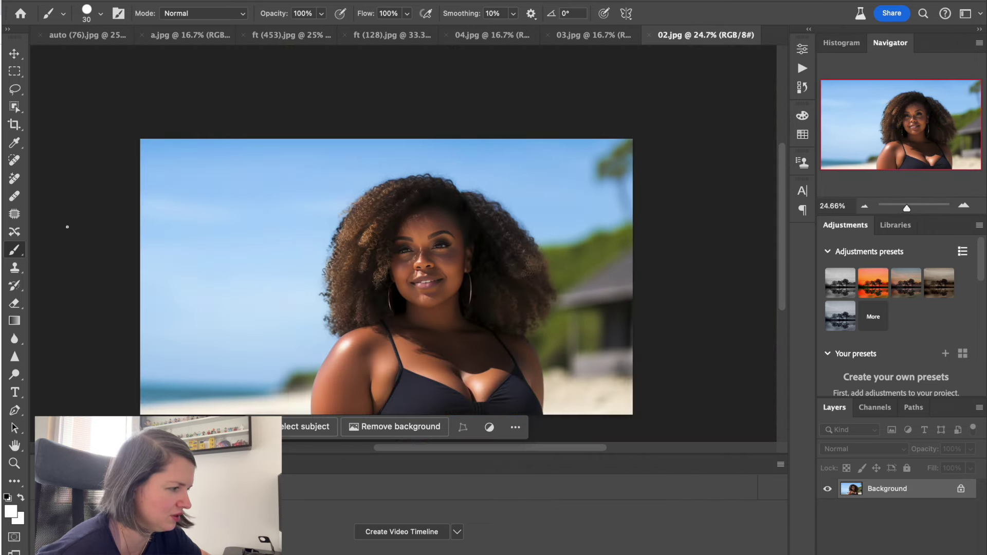
Apply a 16:9 crop ratio to the beach portrait, then close 02.jpg
{"action": "left_click", "coordinate": [14, 125]}
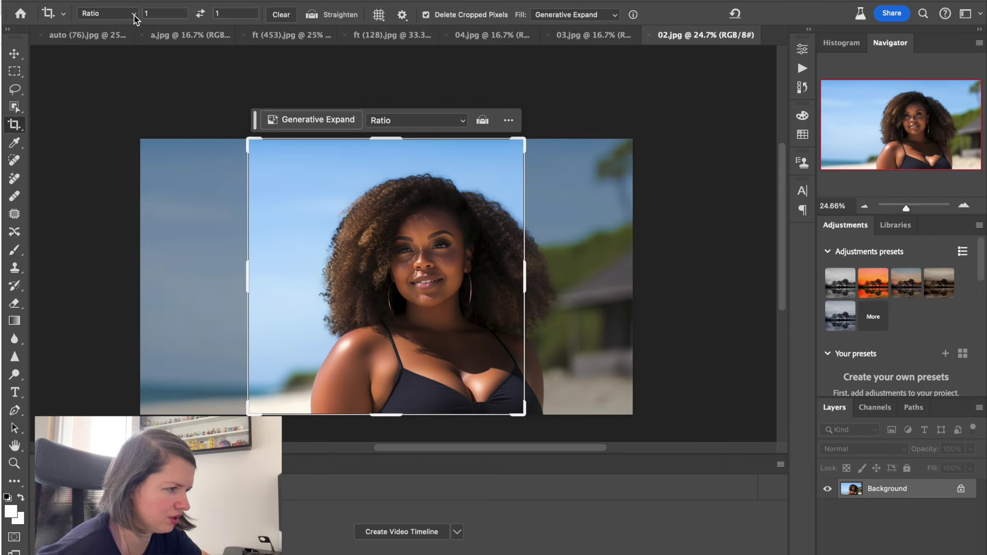
{"action": "left_click", "coordinate": [134, 15]}
{"action": "left_click", "coordinate": [111, 77]}
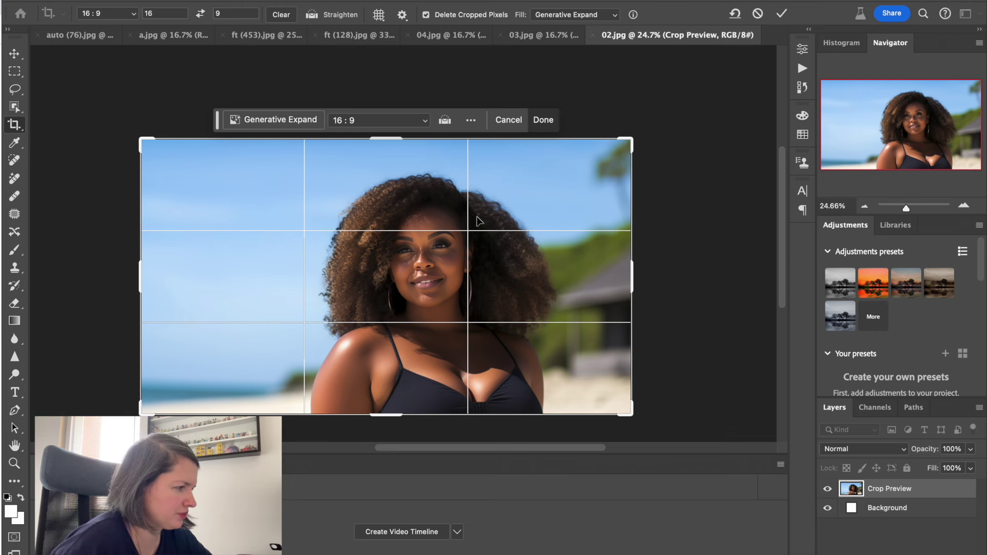
{"action": "key", "text": "Return"}
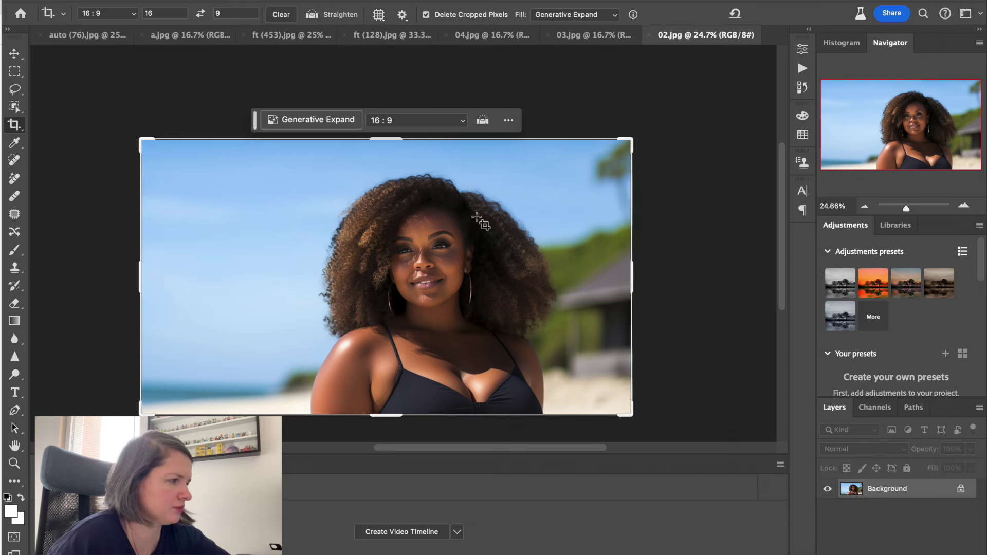
{"action": "left_click", "coordinate": [648, 36]}
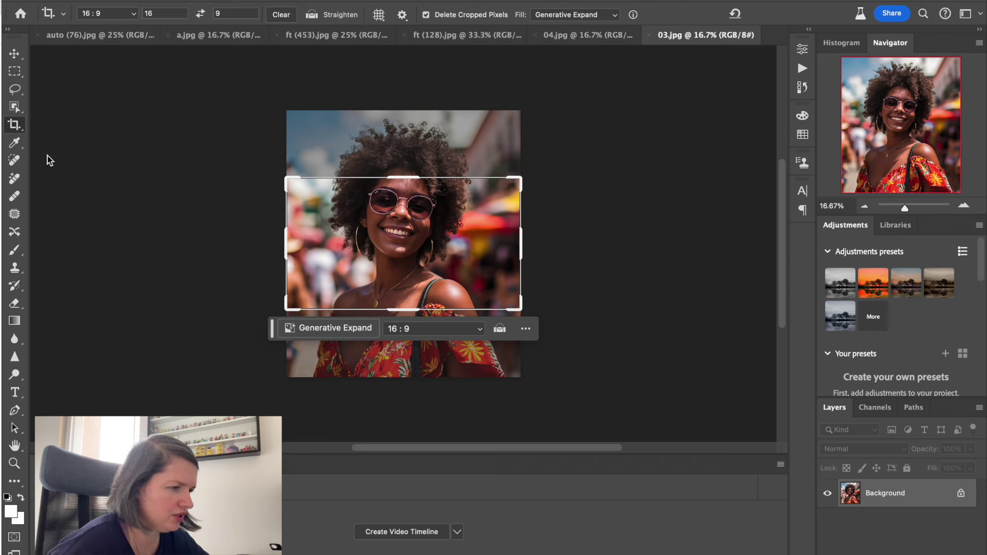
Preview a 2:3 (4:6) crop on 03.jpg, cancel it, switch to Rectangular Marquee, and zoom in
{"action": "left_click", "coordinate": [135, 13]}
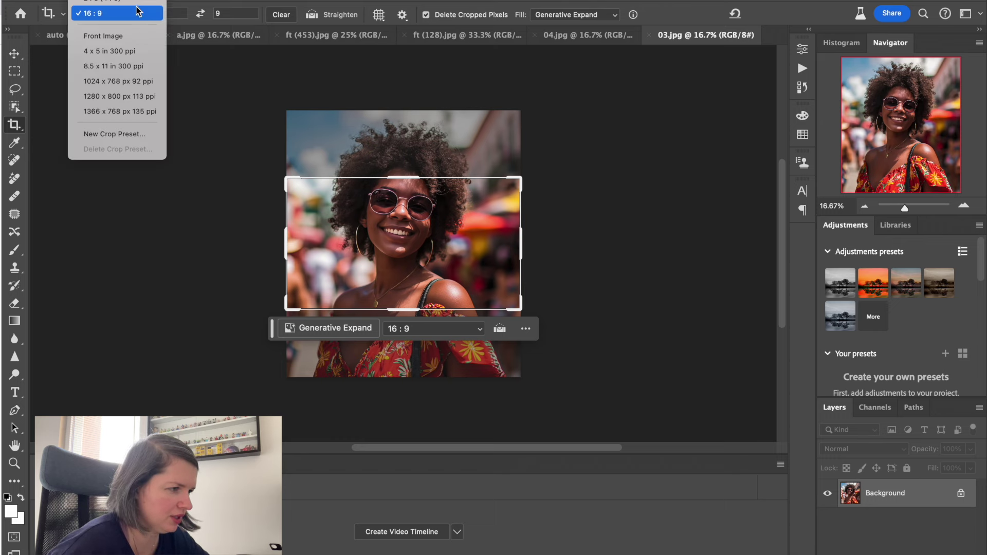
{"action": "left_click", "coordinate": [136, 4]}
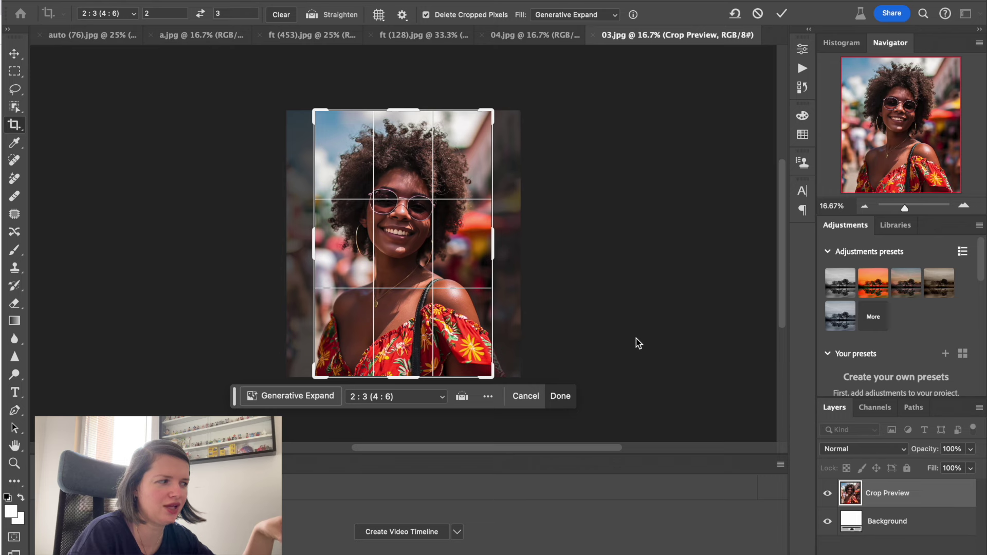
{"action": "key", "text": "Escape"}
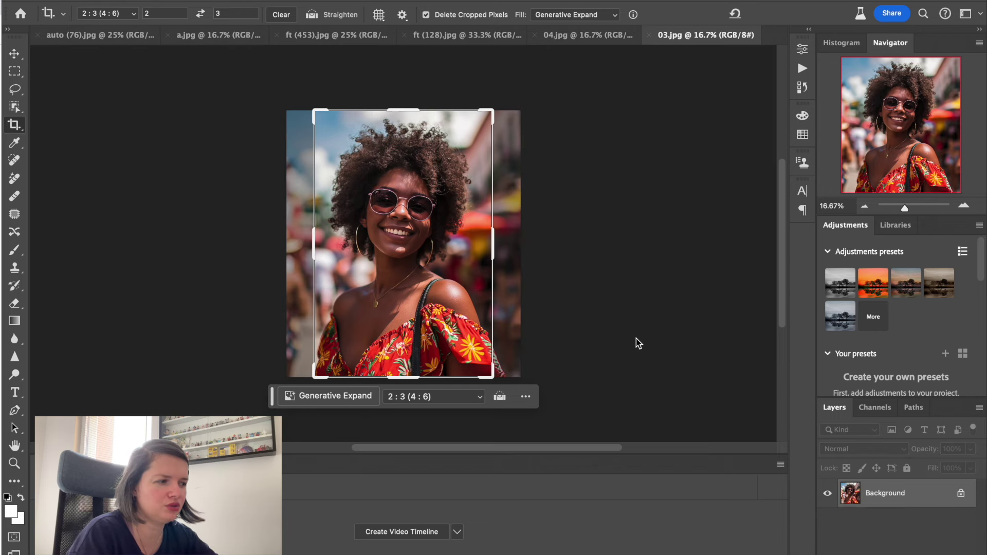
{"action": "left_click", "coordinate": [14, 73]}
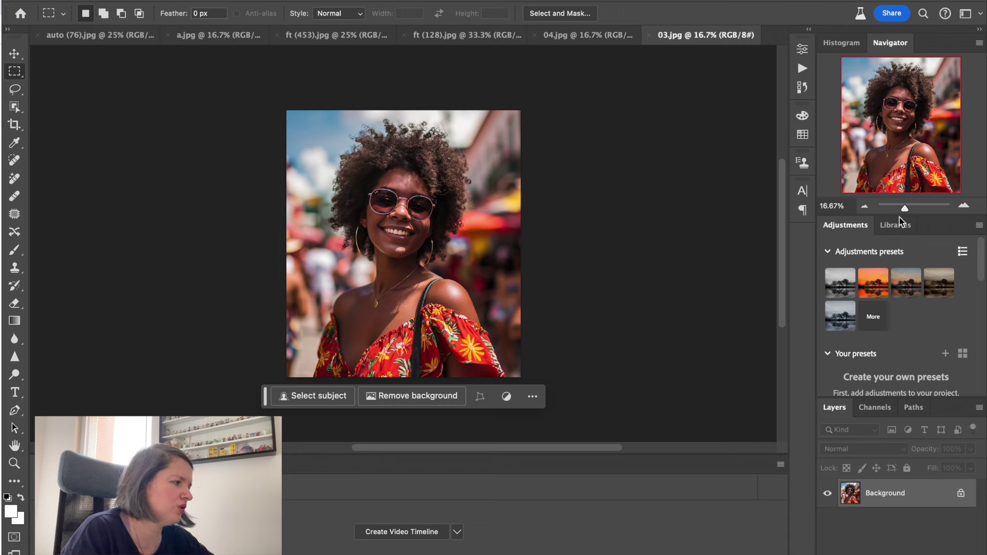
{"action": "left_click_drag", "start_coordinate": [905, 205], "coordinate": [913, 208]}
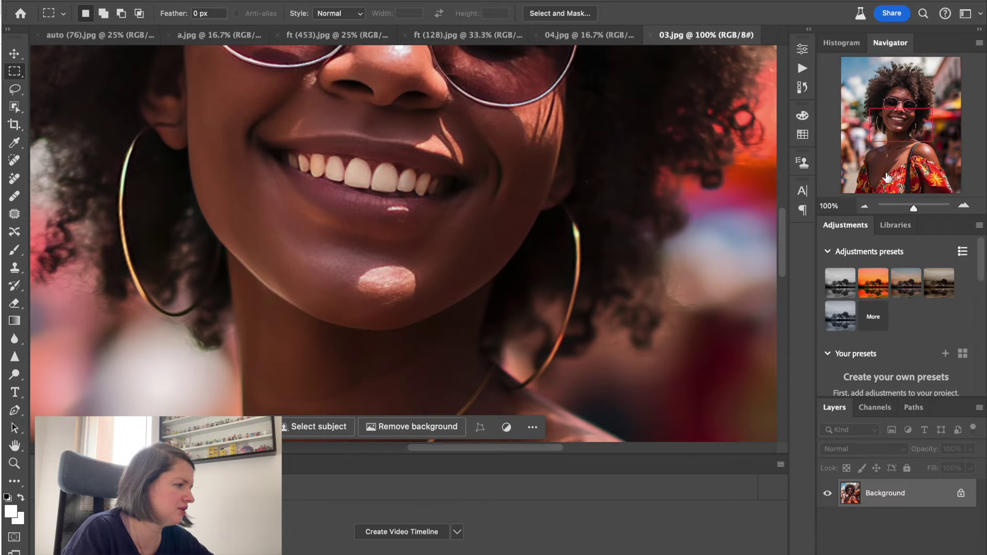
Pan at 100% over the lips, earring, neck pendant and dress, ending on the sunglasses
{"action": "left_click_drag", "start_coordinate": [912, 117], "coordinate": [891, 140]}
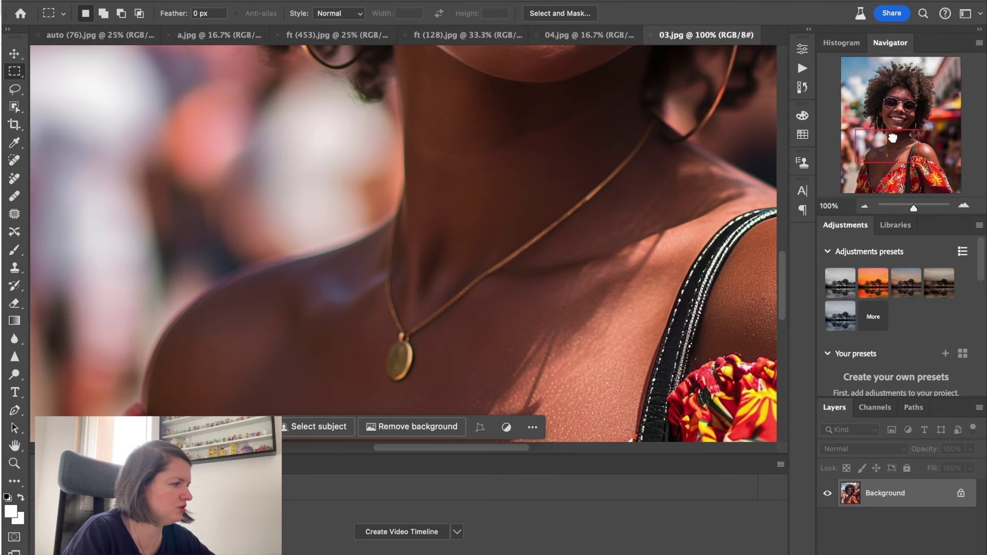
{"action": "left_click_drag", "start_coordinate": [893, 138], "coordinate": [912, 124]}
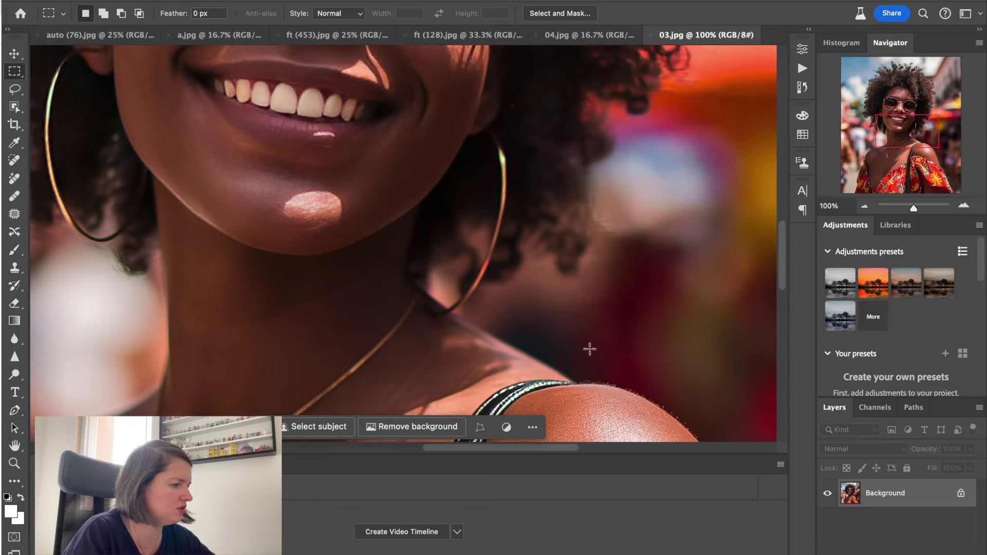
{"action": "left_click_drag", "start_coordinate": [918, 133], "coordinate": [833, 114]}
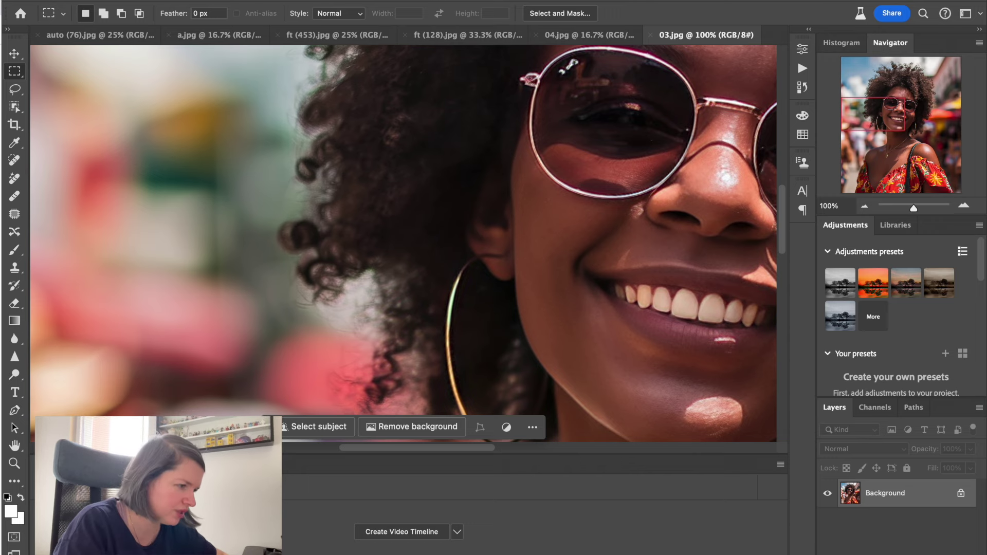
{"action": "left_click_drag", "start_coordinate": [888, 132], "coordinate": [911, 186]}
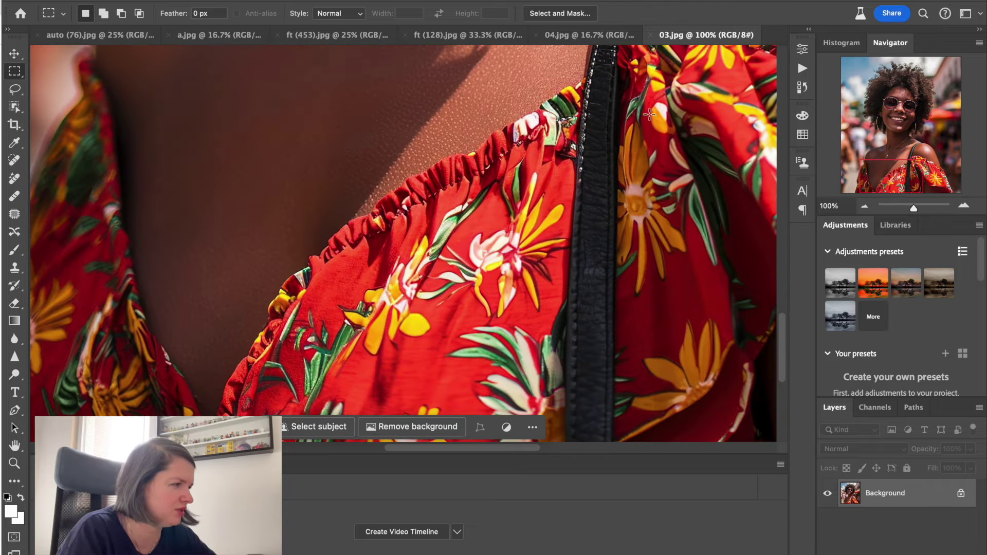
{"action": "left_click_drag", "start_coordinate": [887, 178], "coordinate": [931, 143]}
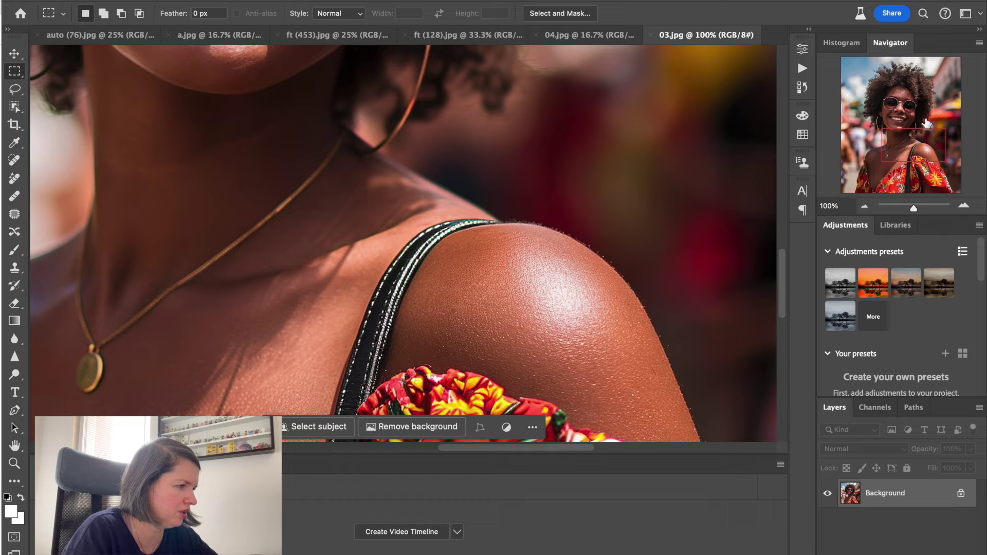
{"action": "left_click_drag", "start_coordinate": [903, 139], "coordinate": [889, 106]}
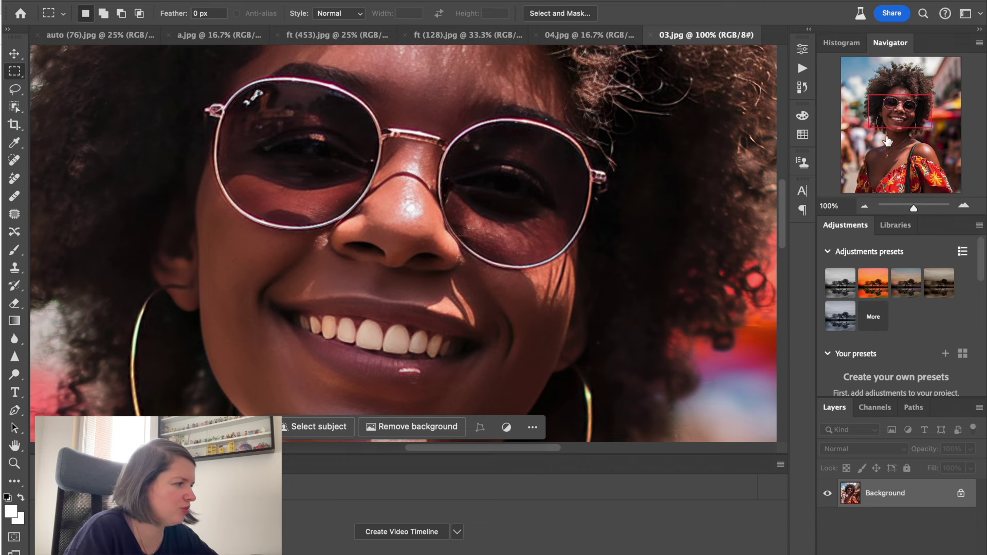
Check the smile, chin and face of 03.jpg, then close it to reveal 04.jpg
{"action": "left_click_drag", "start_coordinate": [895, 106], "coordinate": [910, 154]}
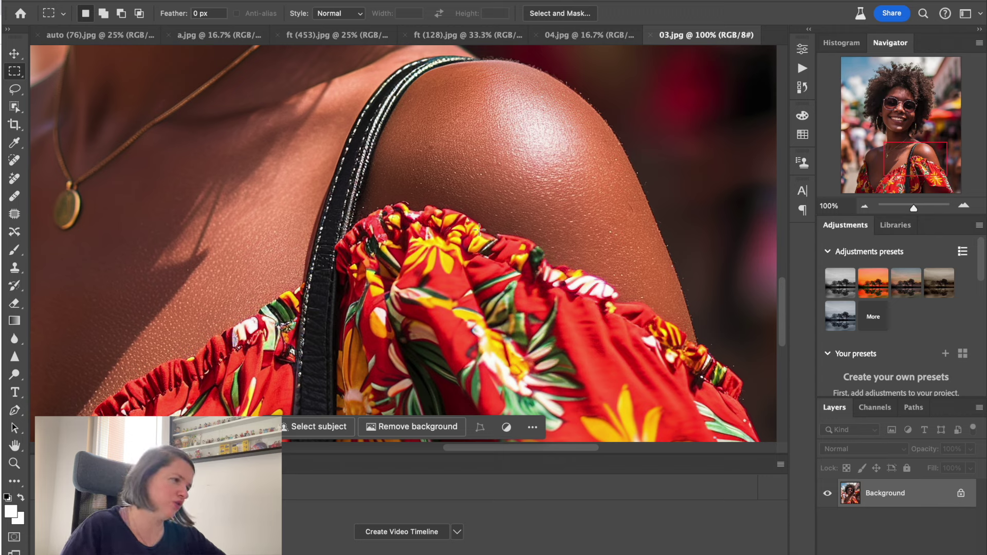
{"action": "left_click_drag", "start_coordinate": [901, 153], "coordinate": [889, 107]}
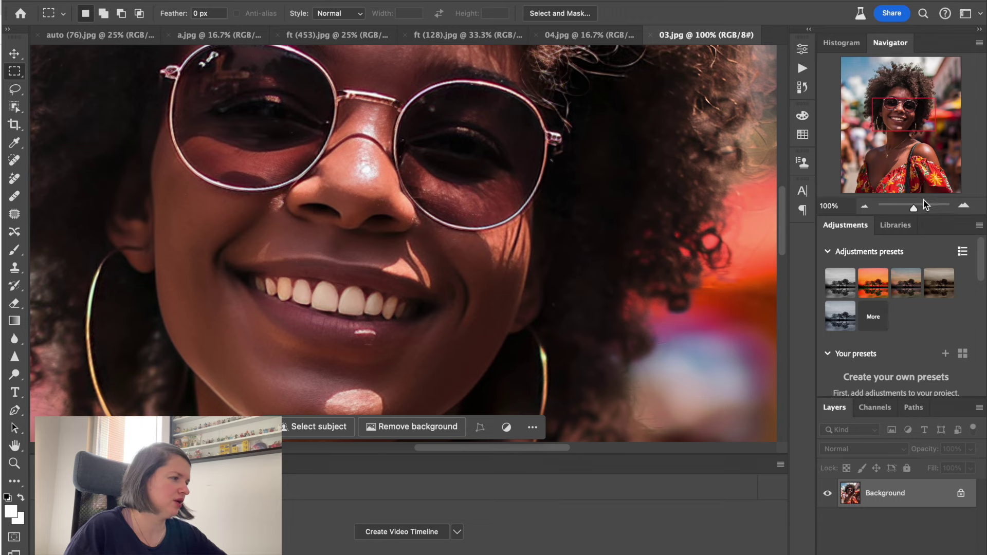
{"action": "left_click_drag", "start_coordinate": [913, 208], "coordinate": [911, 209]}
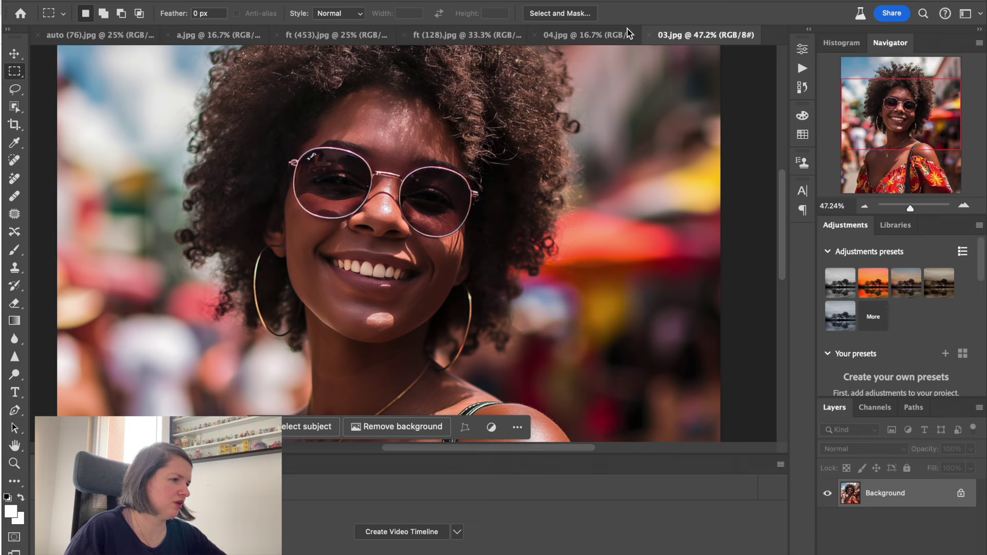
{"action": "left_click", "coordinate": [650, 36]}
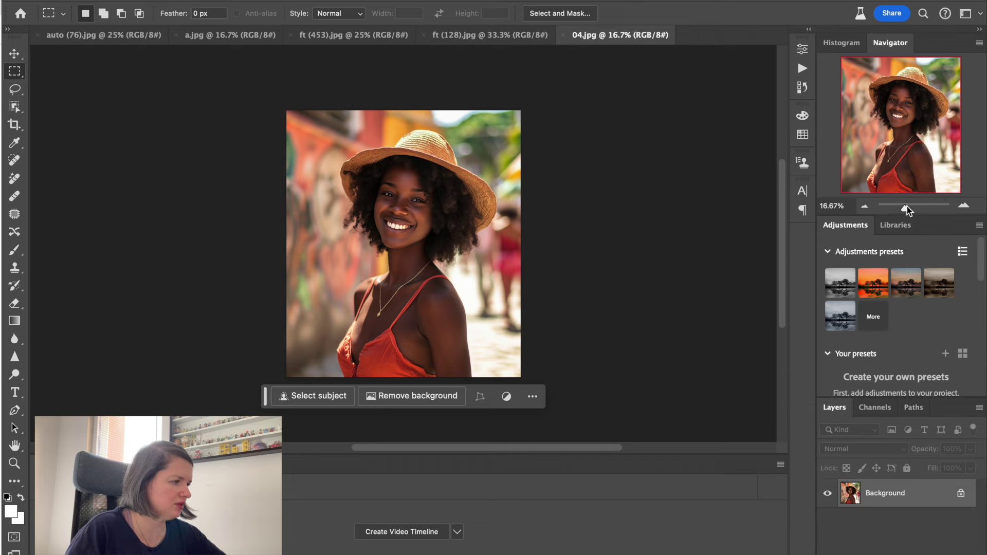
Inspect 04.jpg at 100% across the neck, shoulder, chest and straw hat, then zoom out slightly
{"action": "left_click_drag", "start_coordinate": [907, 205], "coordinate": [913, 204]}
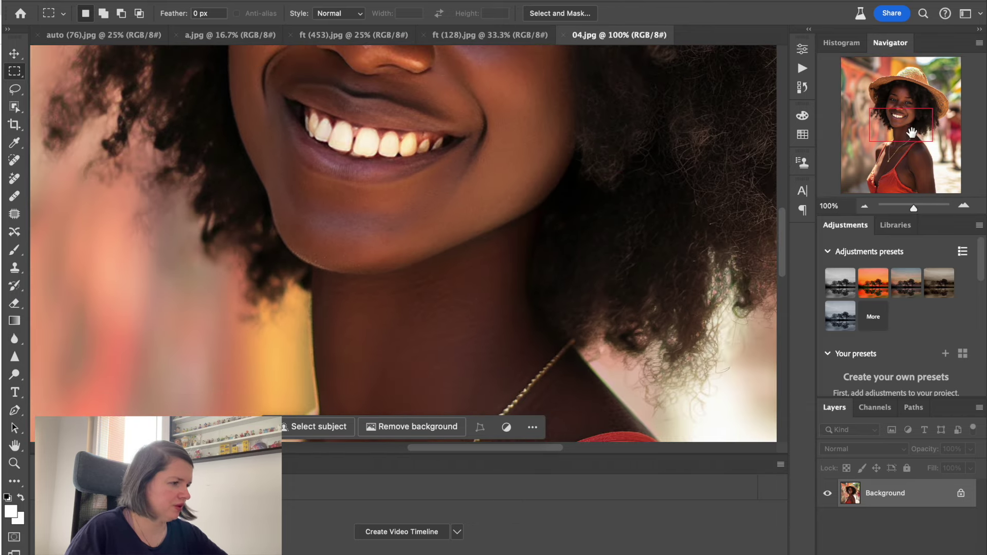
{"action": "left_click_drag", "start_coordinate": [911, 133], "coordinate": [905, 147]}
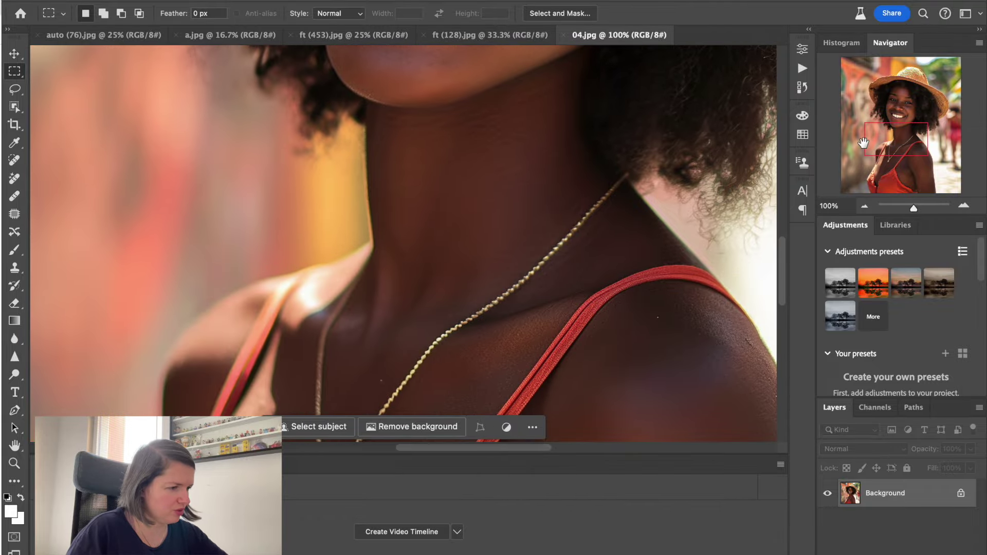
{"action": "left_click_drag", "start_coordinate": [894, 153], "coordinate": [875, 168]}
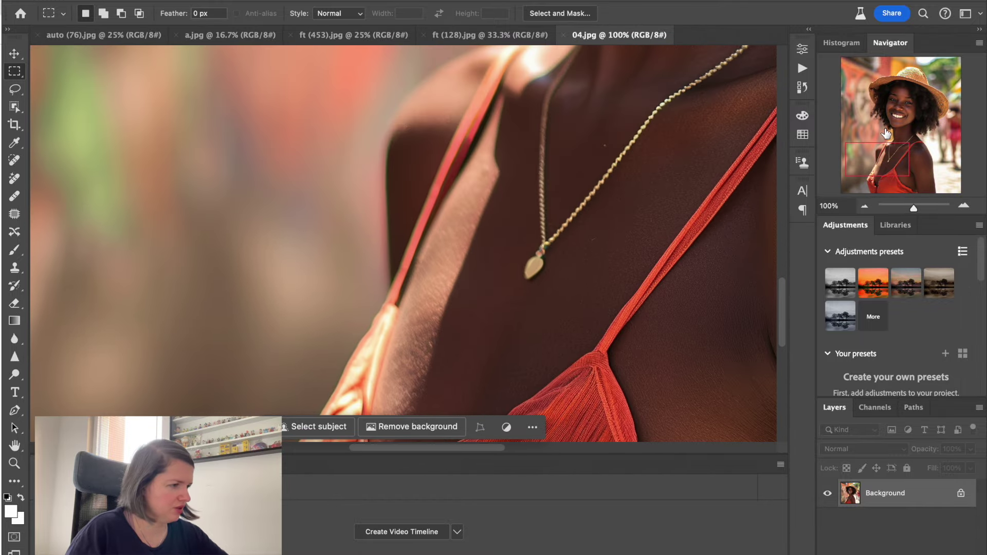
{"action": "left_click_drag", "start_coordinate": [889, 157], "coordinate": [911, 92]}
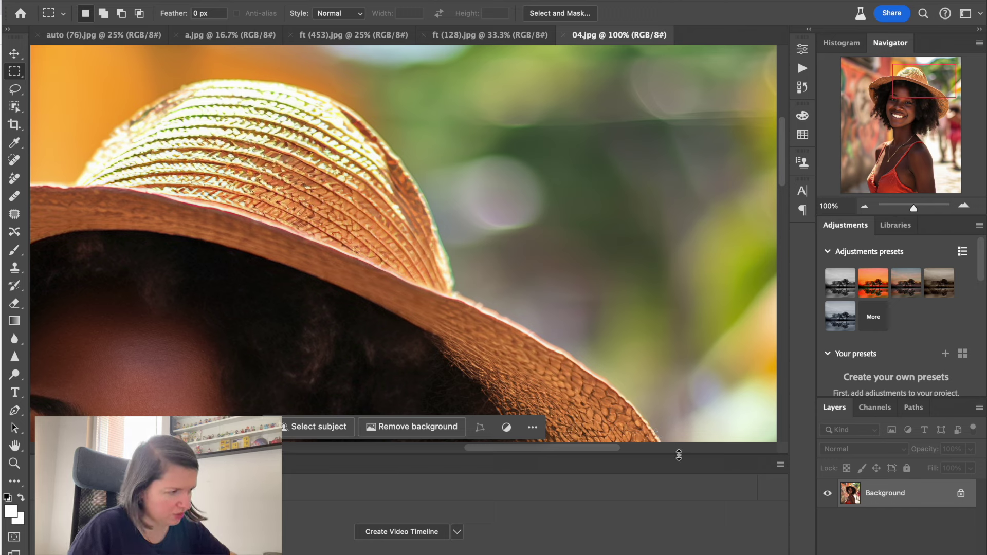
{"action": "left_click_drag", "start_coordinate": [949, 75], "coordinate": [931, 99]}
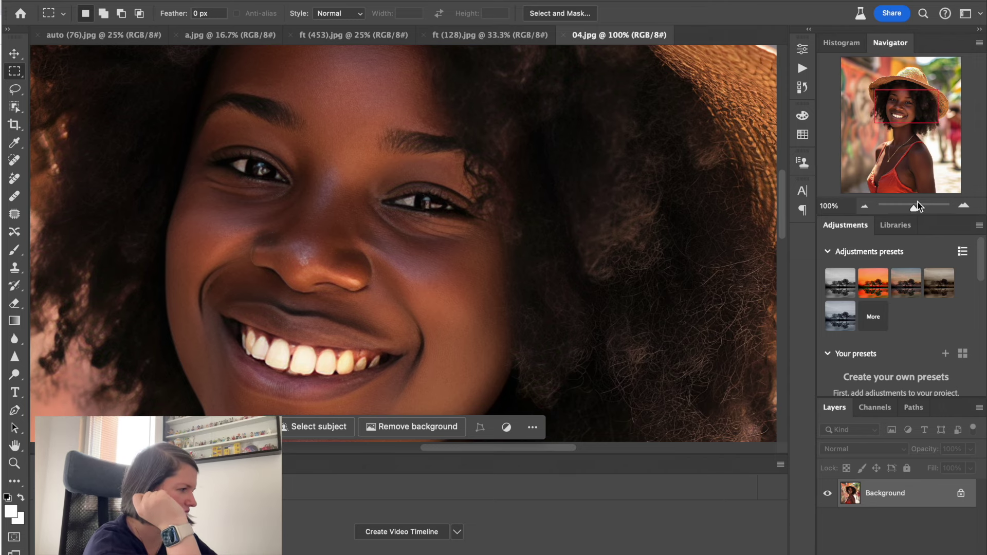
{"action": "left_click_drag", "start_coordinate": [913, 207], "coordinate": [912, 210]}
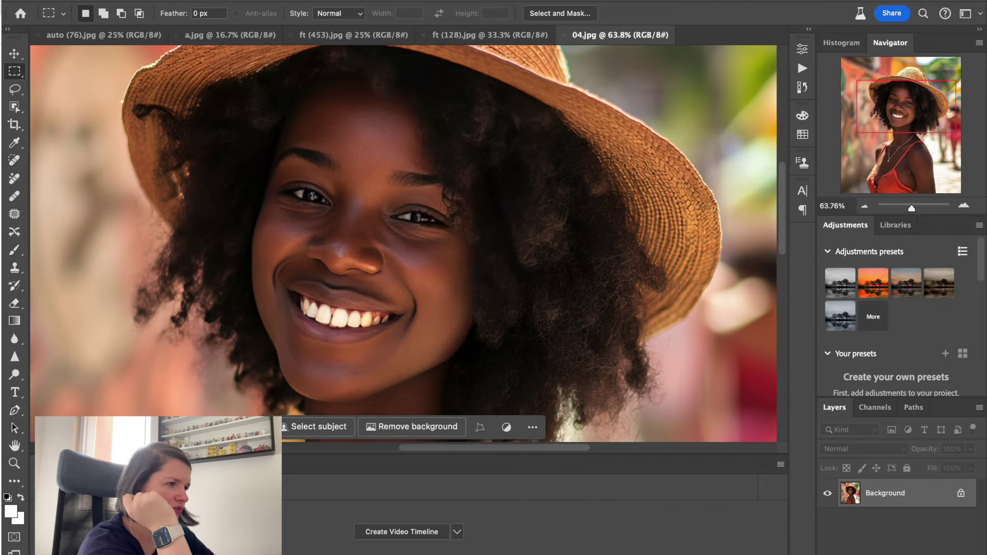
{"action": "left_click", "coordinate": [221, 1]}
Resample 04.jpg to 4000 pixels wide with proportions kept, then zoom out slightly around the face
{"action": "left_click", "coordinate": [246, 79]}
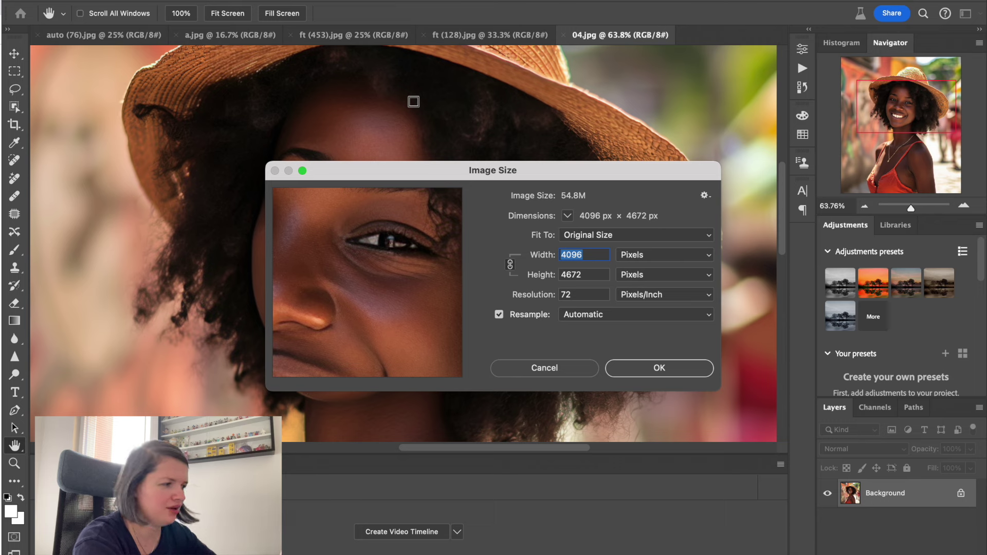
{"action": "type", "text": "400"}
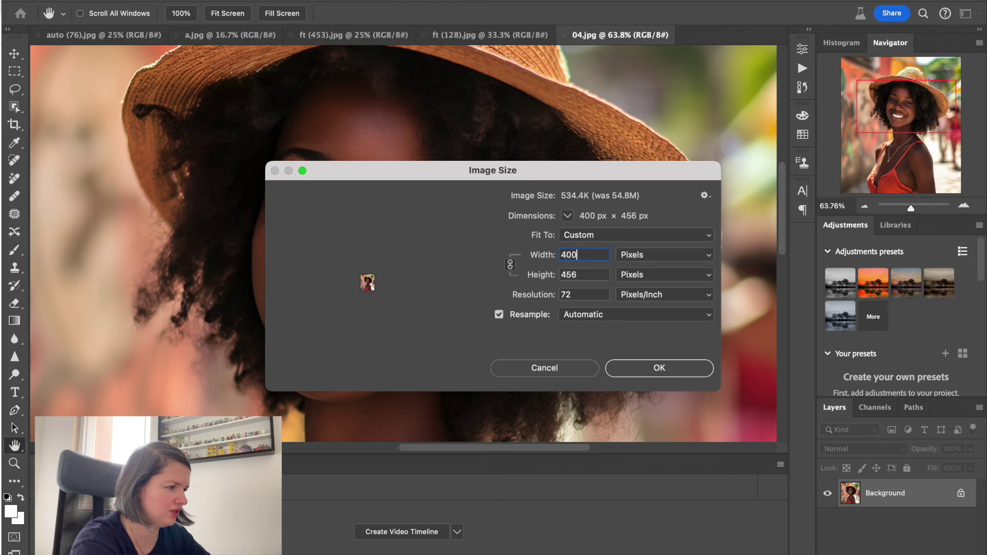
{"action": "type", "text": "0"}
{"action": "key", "text": "Return"}
{"action": "key", "text": "m"}
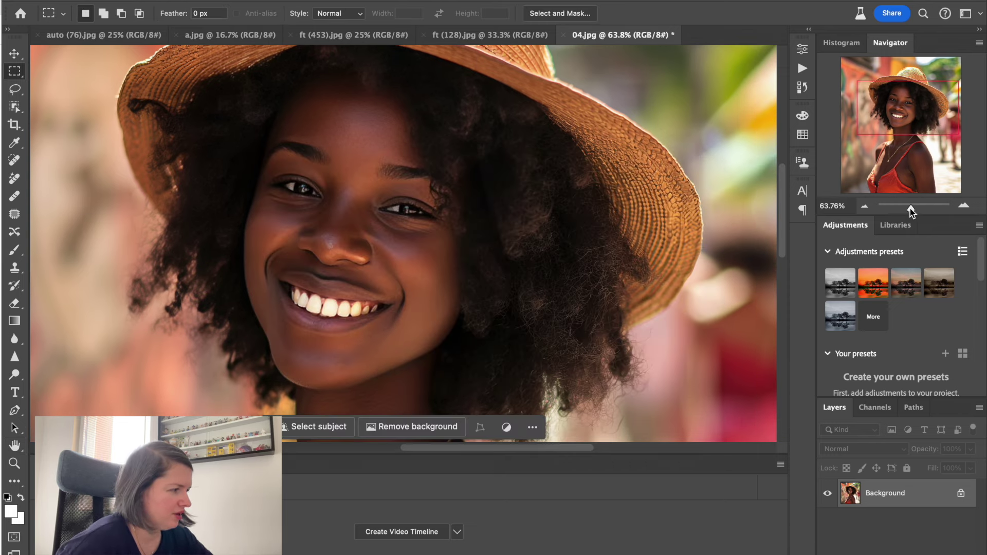
{"action": "left_click_drag", "start_coordinate": [910, 208], "coordinate": [914, 208]}
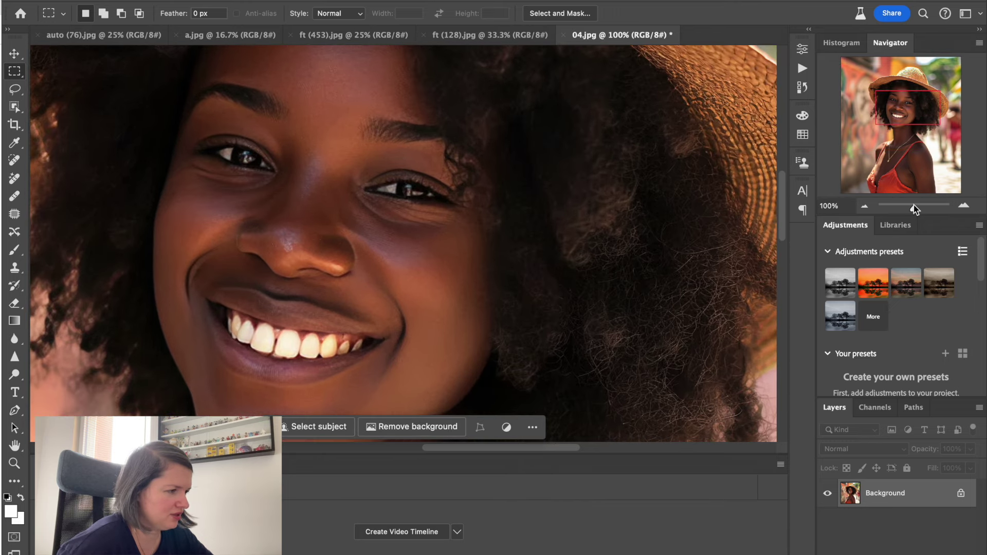
Pan the resized 04.jpg down to the chest and back to the smile and eyes, then show it whole
{"action": "left_click_drag", "start_coordinate": [914, 117], "coordinate": [911, 179]}
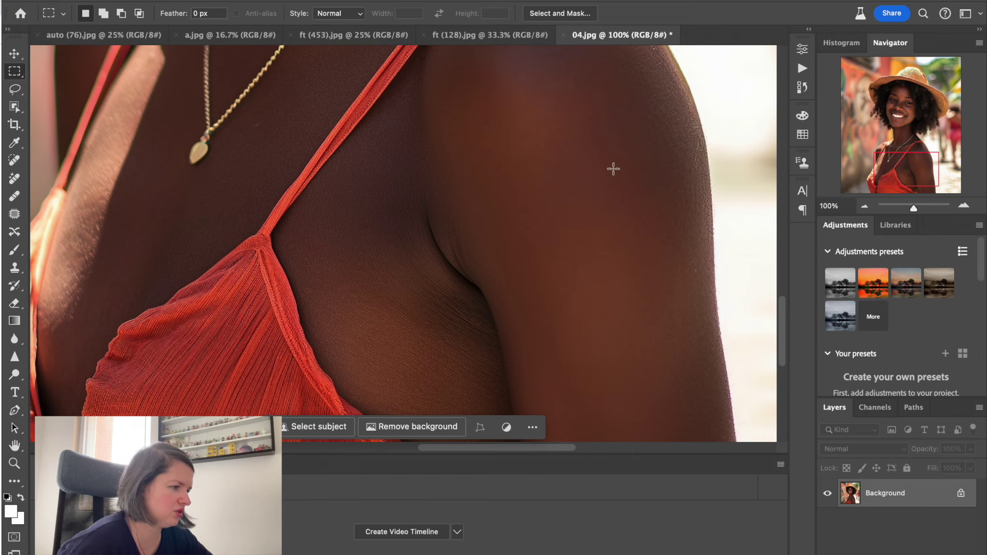
{"action": "left_click_drag", "start_coordinate": [913, 169], "coordinate": [898, 111]}
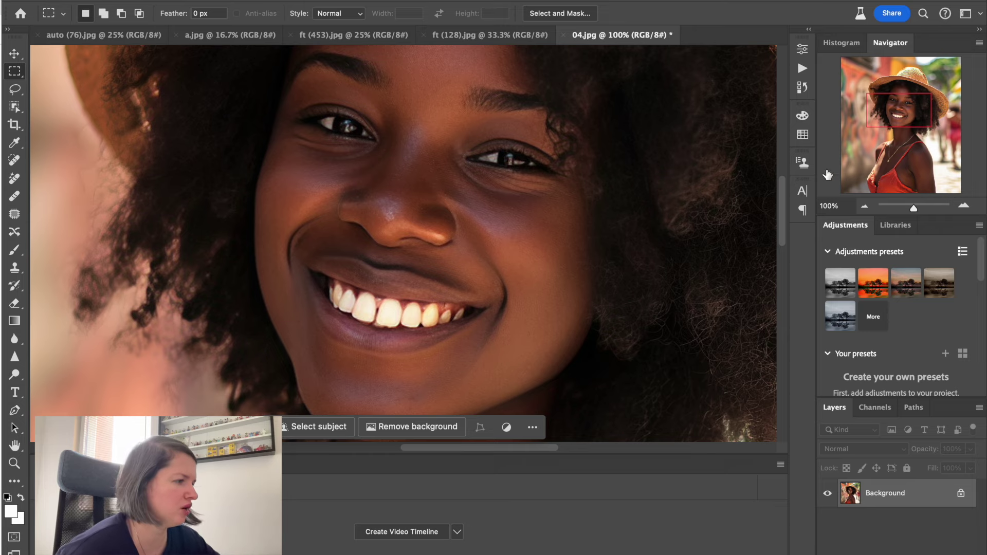
{"action": "left_click_drag", "start_coordinate": [913, 210], "coordinate": [911, 212]}
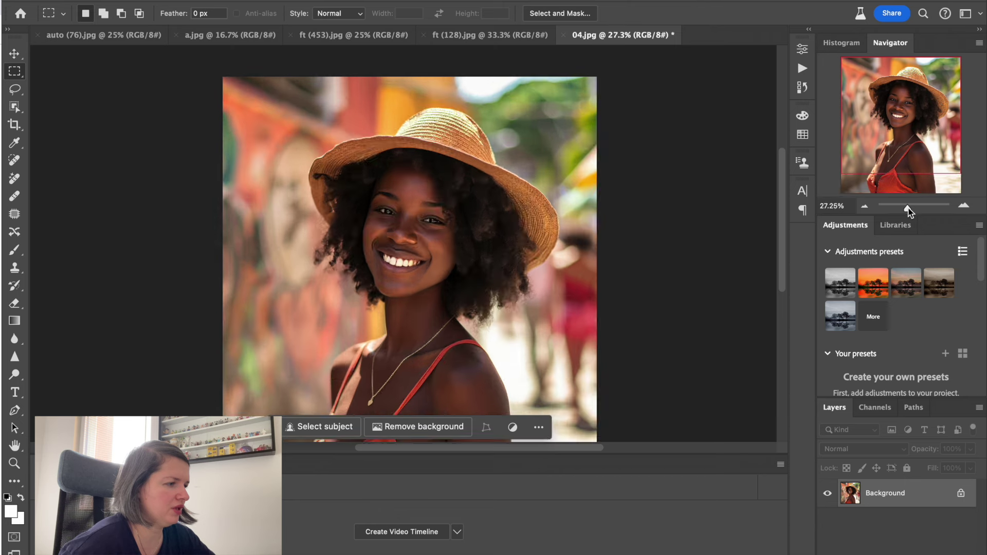
Close 04.jpg without saving the resize, glance at the browser reference, then return to Photoshop
{"action": "left_click", "coordinate": [564, 35]}
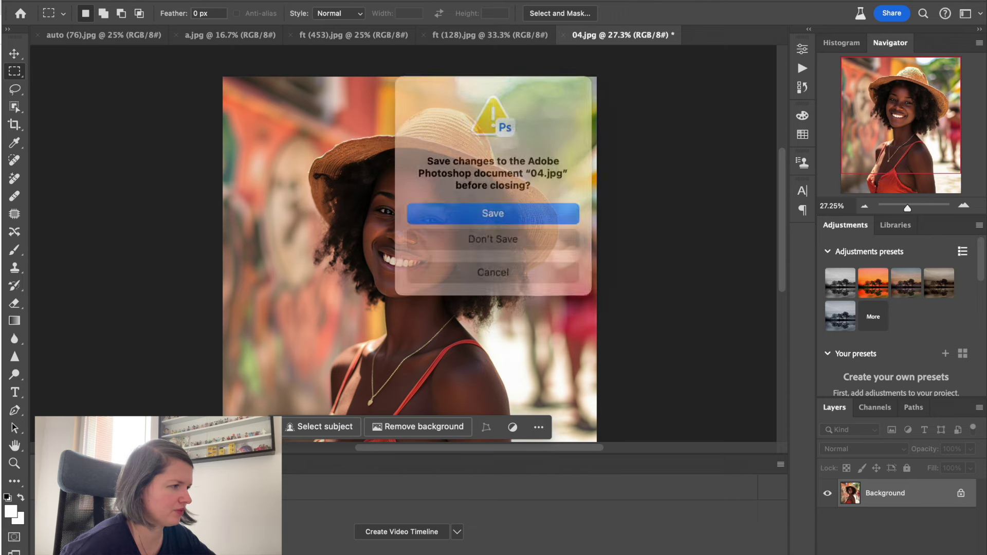
{"action": "left_click", "coordinate": [498, 236]}
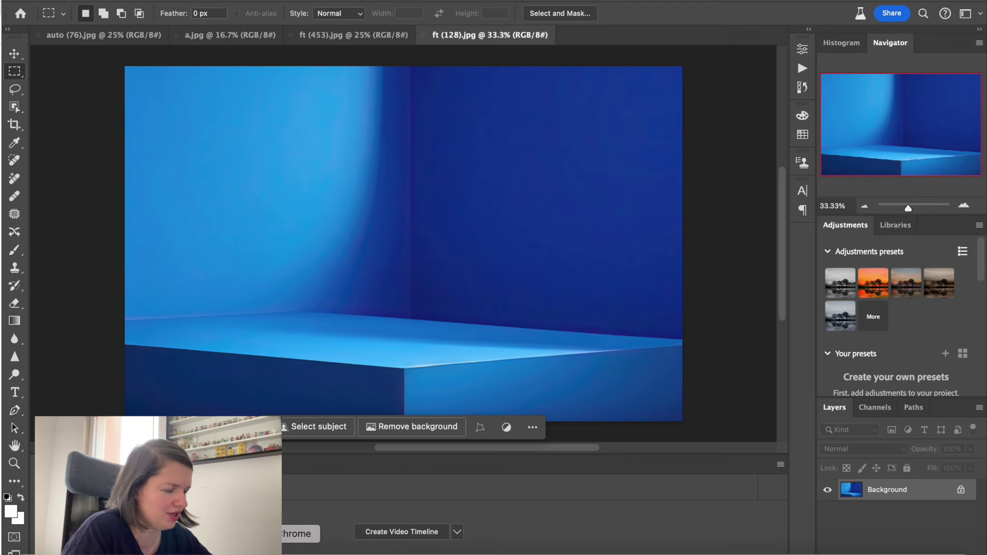
{"action": "left_click", "coordinate": [298, 551]}
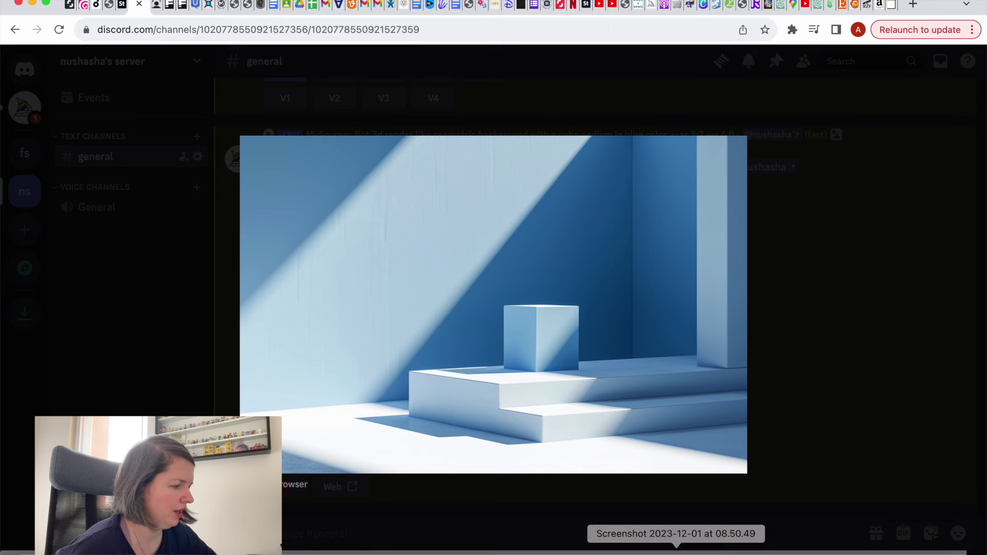
{"action": "left_click", "coordinate": [536, 552]}
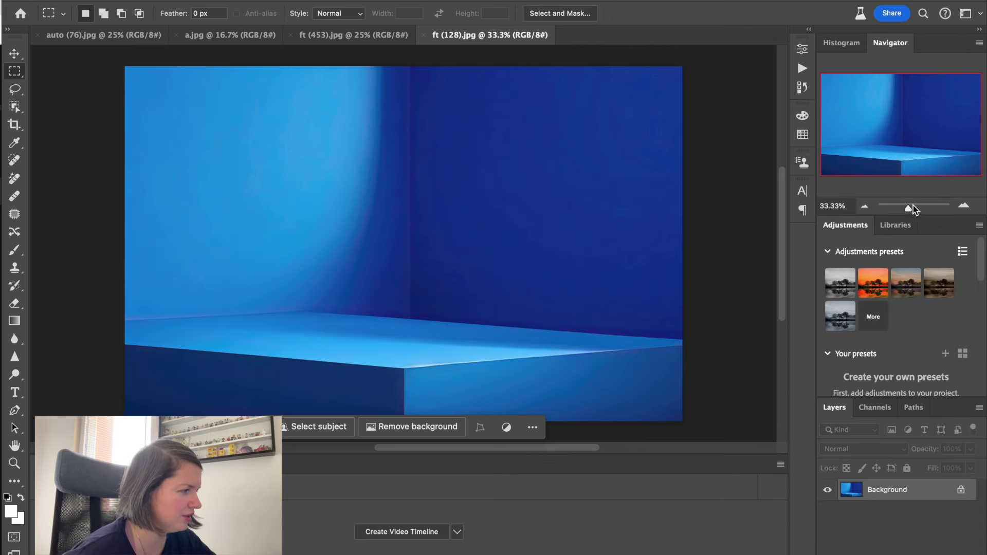
Inspect the blue room's wall and floor edge at 100%, fit it to view, then switch to Chrome's Discord
{"action": "left_click_drag", "start_coordinate": [908, 208], "coordinate": [914, 207]}
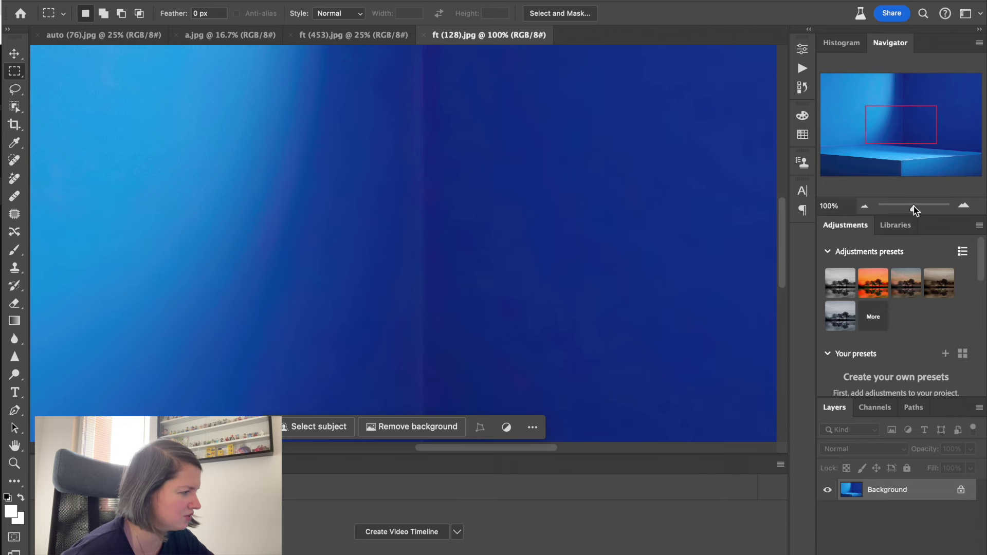
{"action": "left_click_drag", "start_coordinate": [914, 113], "coordinate": [903, 105]}
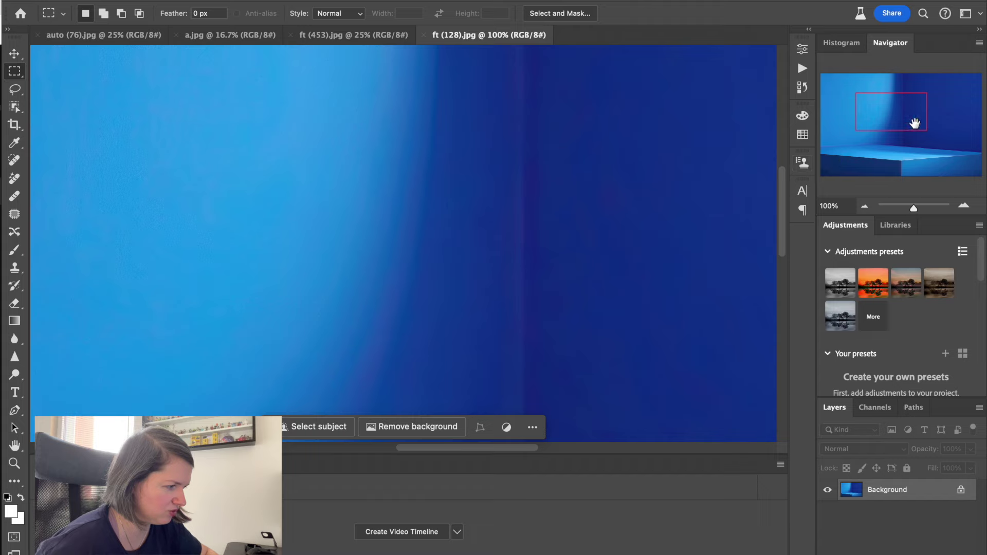
{"action": "left_click_drag", "start_coordinate": [903, 125], "coordinate": [919, 188]}
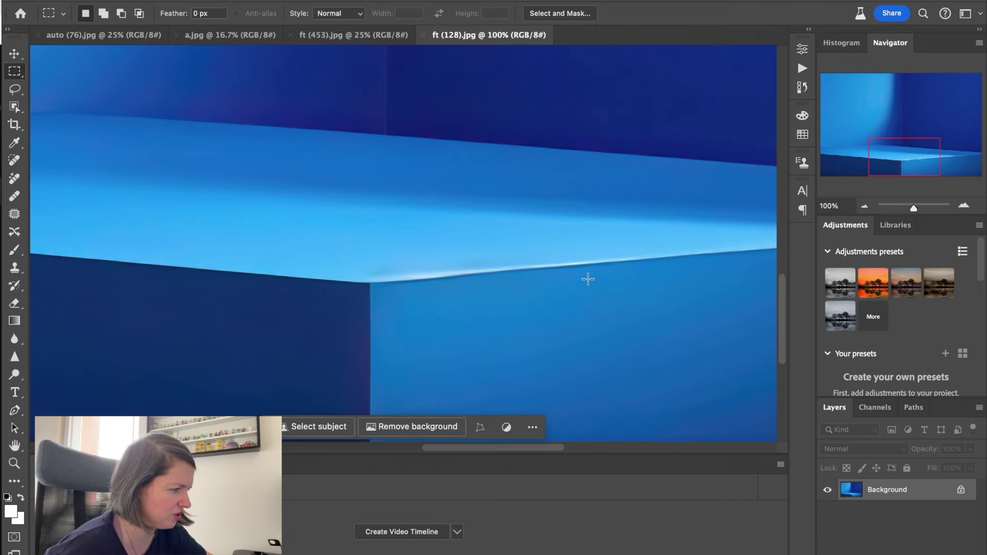
{"action": "left_click_drag", "start_coordinate": [896, 159], "coordinate": [976, 160]}
{"action": "left_click", "coordinate": [843, 160]}
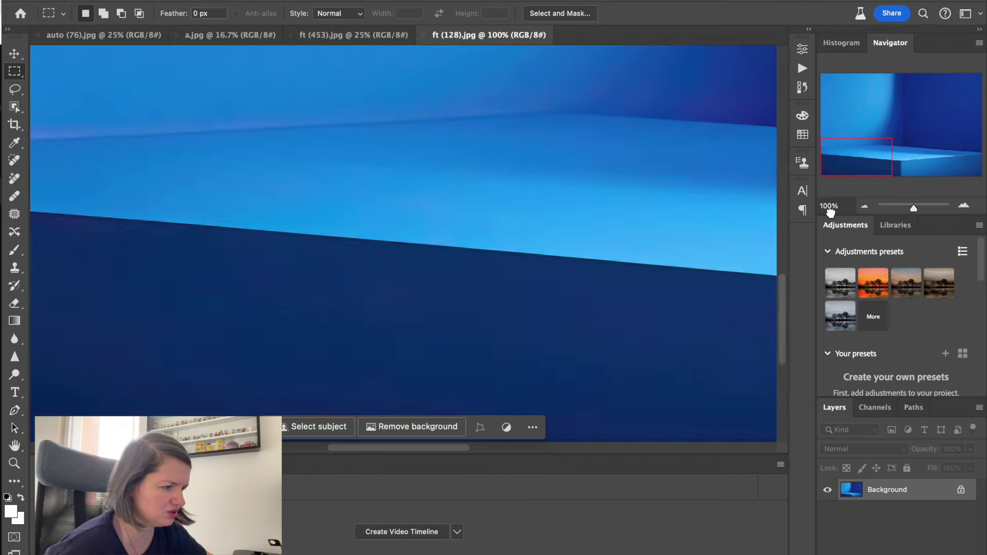
{"action": "left_click_drag", "start_coordinate": [835, 165], "coordinate": [883, 145]}
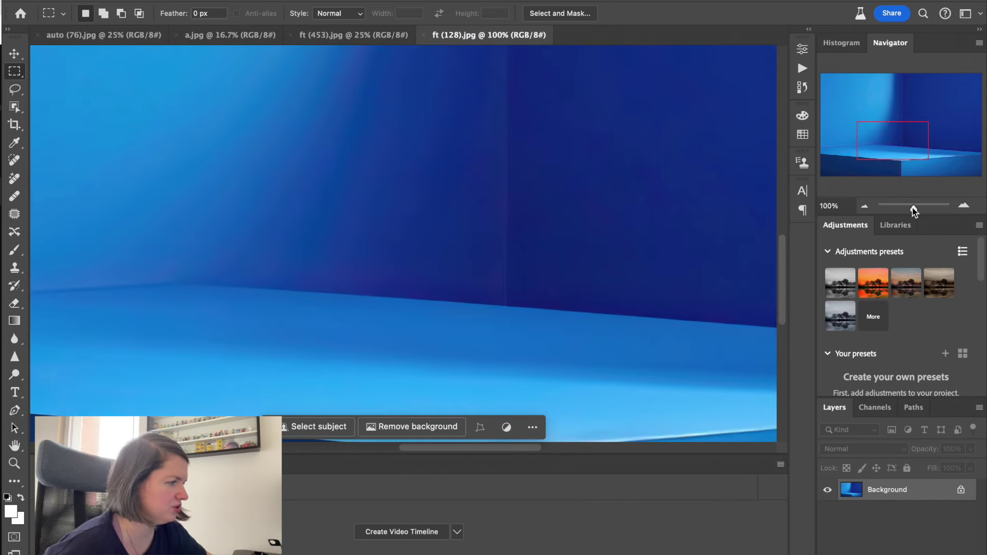
{"action": "left_click_drag", "start_coordinate": [914, 211], "coordinate": [905, 211]}
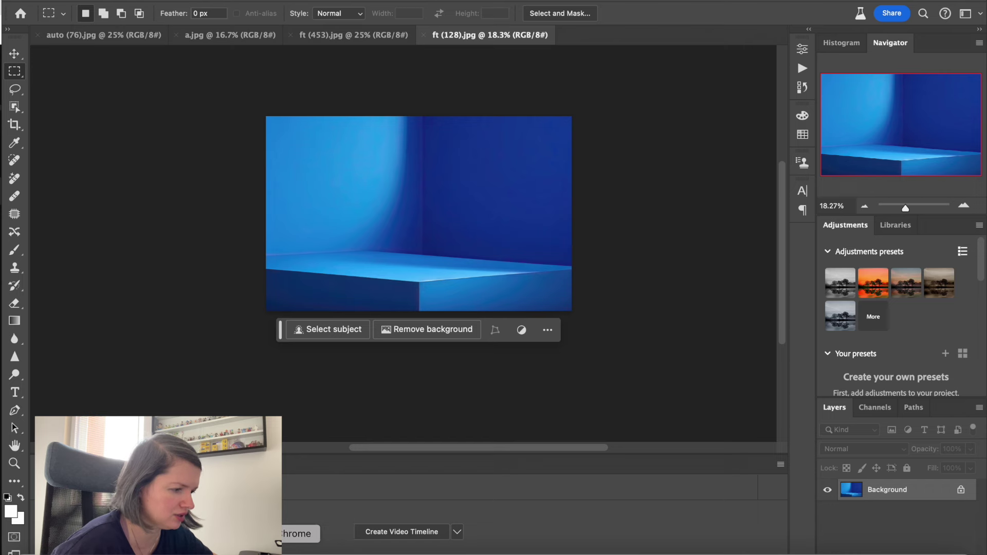
{"action": "left_click", "coordinate": [297, 549]}
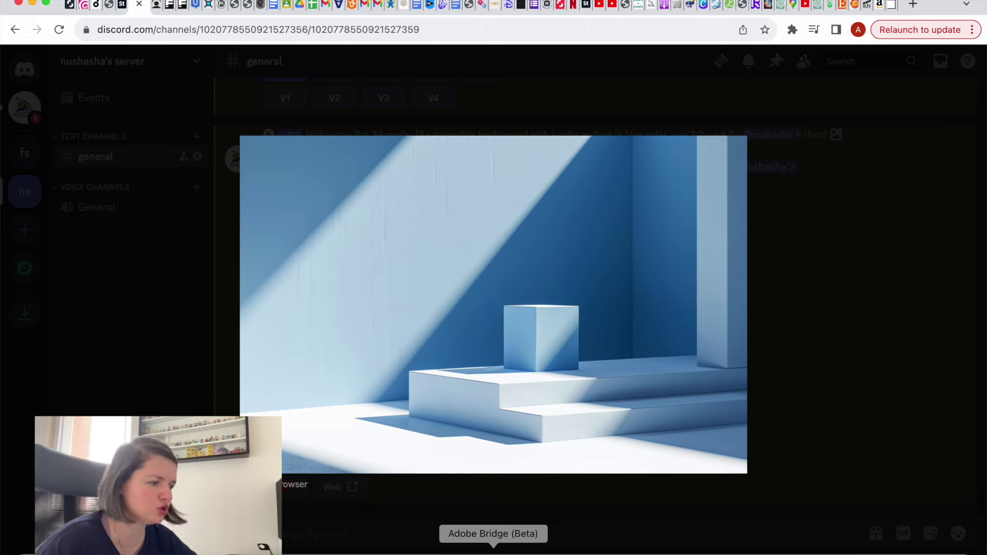
View the coty 2024 folder in Adobe Bridge, then return to ft (128).jpg in Photoshop
{"action": "left_click", "coordinate": [493, 550]}
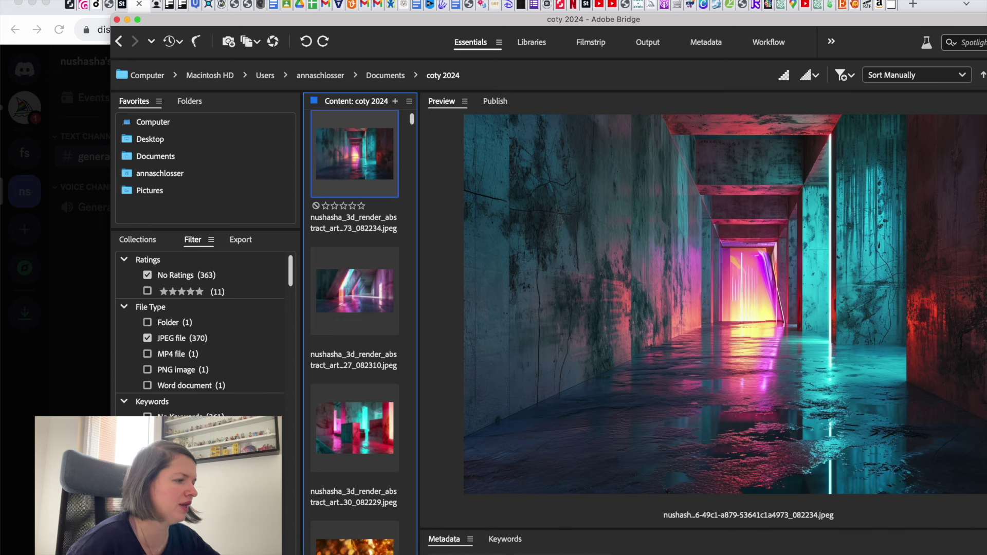
{"action": "left_click", "coordinate": [484, 548]}
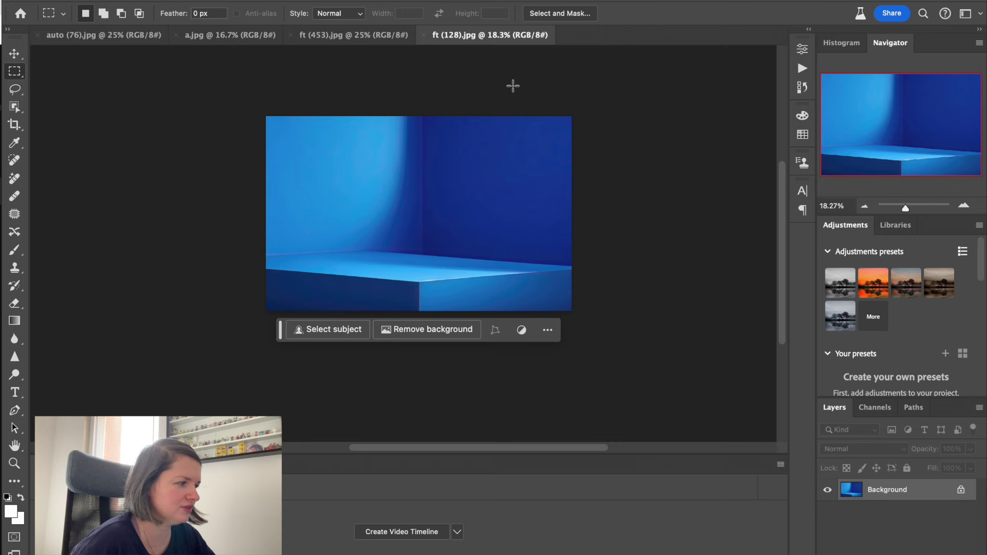
Close ft (128).jpg and inspect ft (453).jpg's water splash at 100% before fitting it whole
{"action": "left_click", "coordinate": [424, 35]}
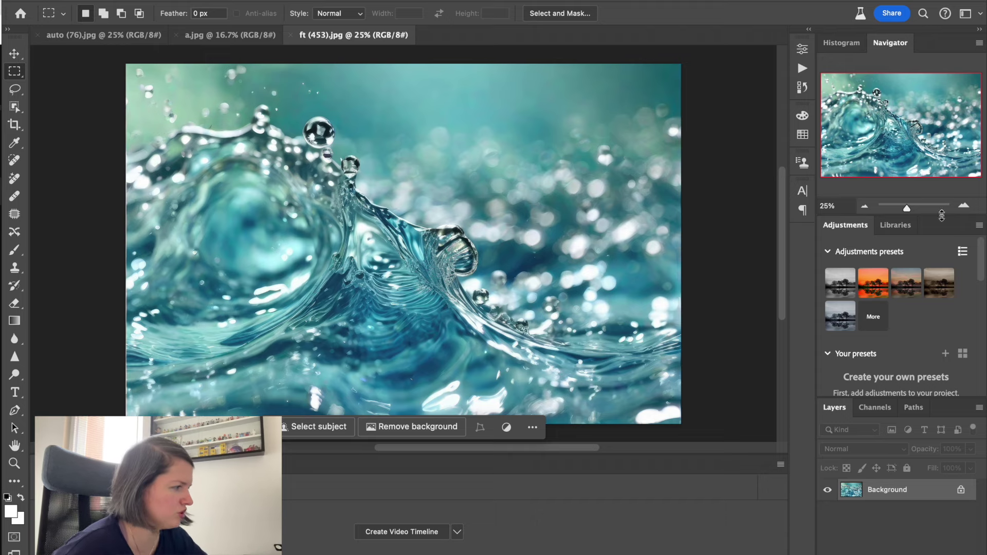
{"action": "left_click_drag", "start_coordinate": [908, 206], "coordinate": [914, 207]}
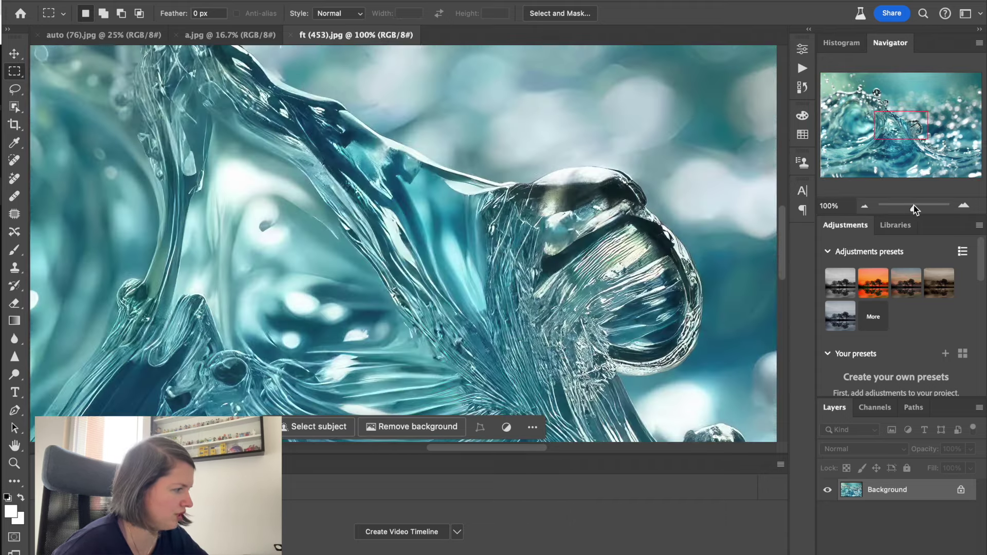
{"action": "mouse_move", "coordinate": [902, 123]}
{"action": "left_mouse_down"}
{"action": "mouse_move", "coordinate": [903, 134]}
{"action": "mouse_move", "coordinate": [957, 158]}
{"action": "mouse_move", "coordinate": [885, 102]}
{"action": "mouse_move", "coordinate": [849, 106]}
{"action": "mouse_move", "coordinate": [885, 126]}
{"action": "left_mouse_up"}
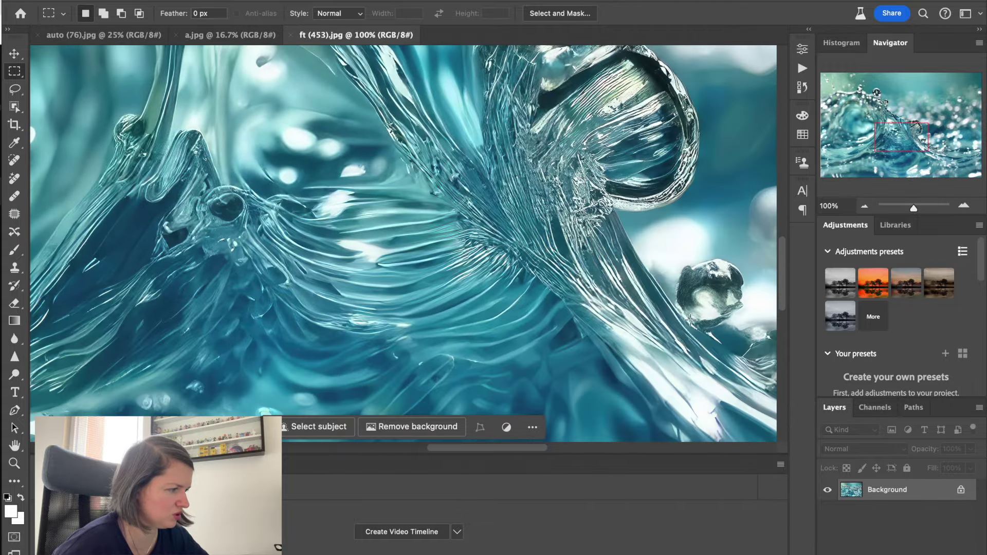
{"action": "left_click_drag", "start_coordinate": [899, 143], "coordinate": [898, 182]}
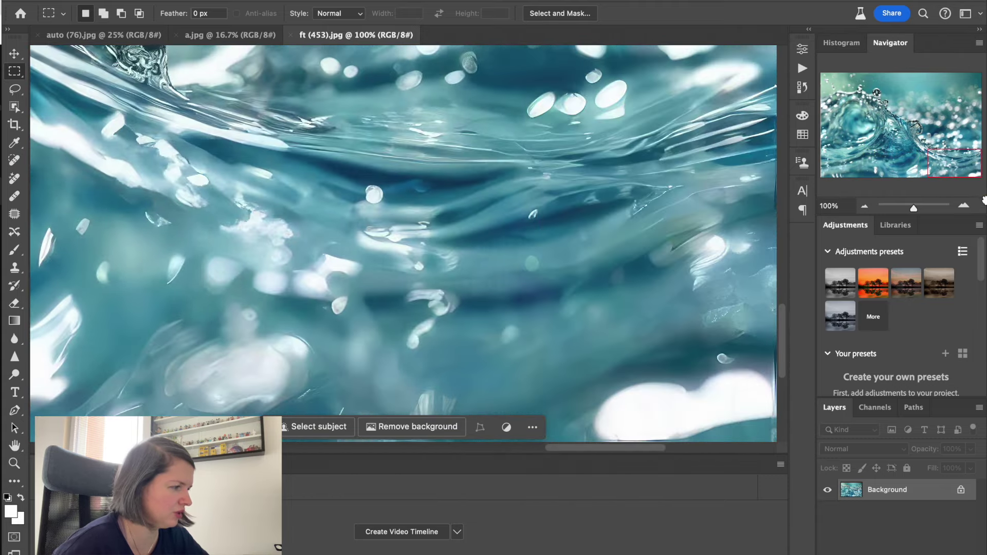
{"action": "left_click_drag", "start_coordinate": [984, 201], "coordinate": [913, 119]}
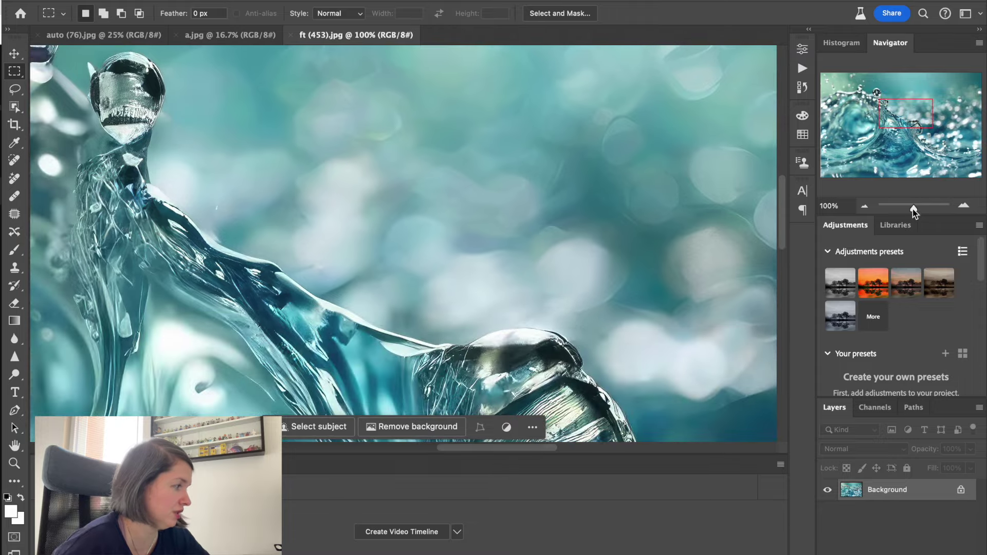
{"action": "left_click_drag", "start_coordinate": [913, 211], "coordinate": [906, 211]}
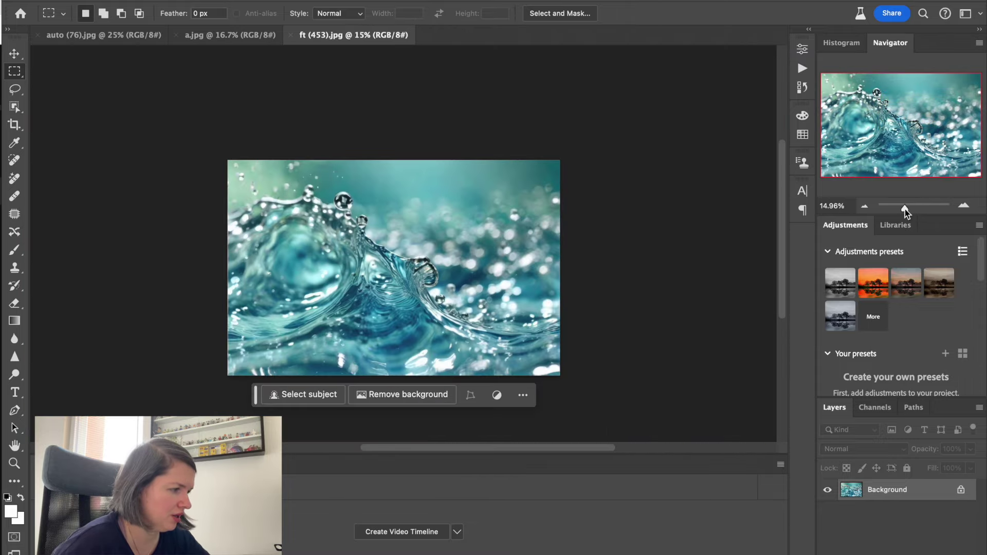
Switch to a.jpg and zoom to 100% on the beige sofa
{"action": "left_click", "coordinate": [227, 35]}
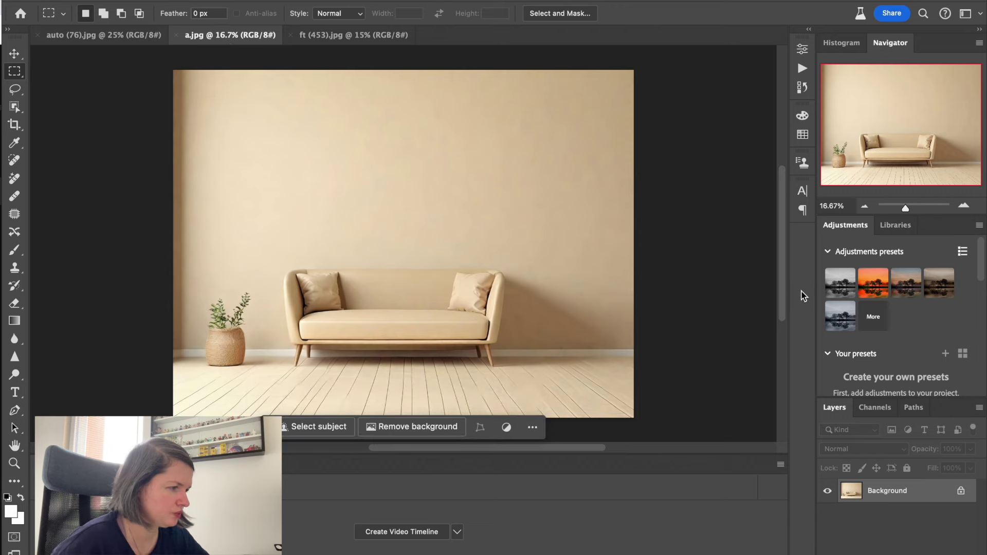
{"action": "left_click_drag", "start_coordinate": [907, 210], "coordinate": [913, 206]}
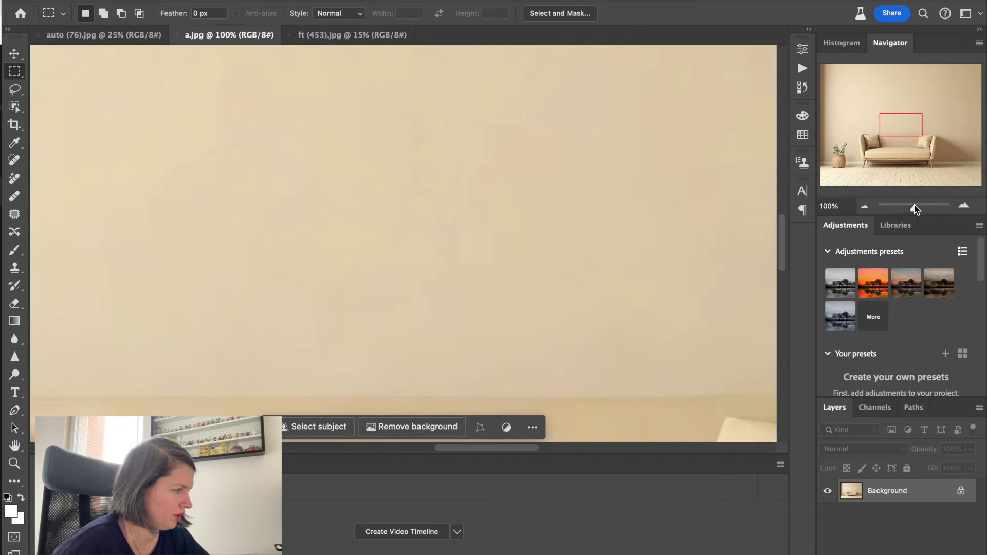
{"action": "left_click_drag", "start_coordinate": [908, 127], "coordinate": [925, 163]}
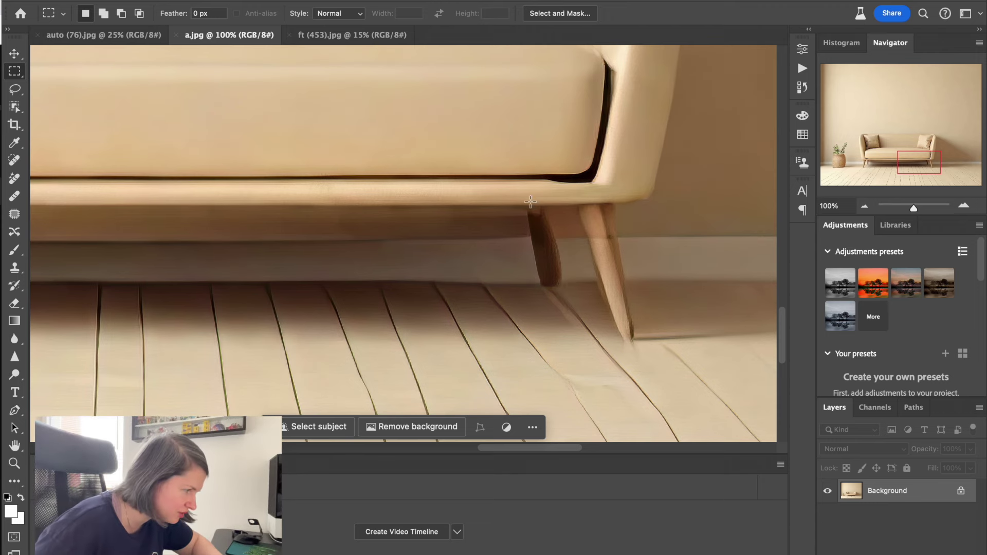
Marquee the area under the broken sofa leg, deselect, then pan across the cracked floorboards
{"action": "left_click_drag", "start_coordinate": [524, 203], "coordinate": [567, 222]}
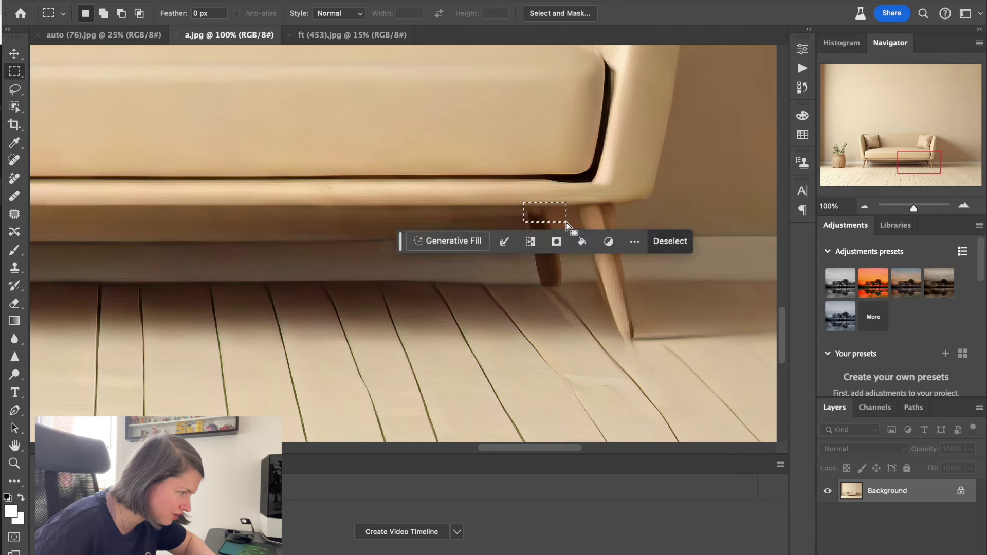
{"action": "left_click", "coordinate": [645, 401]}
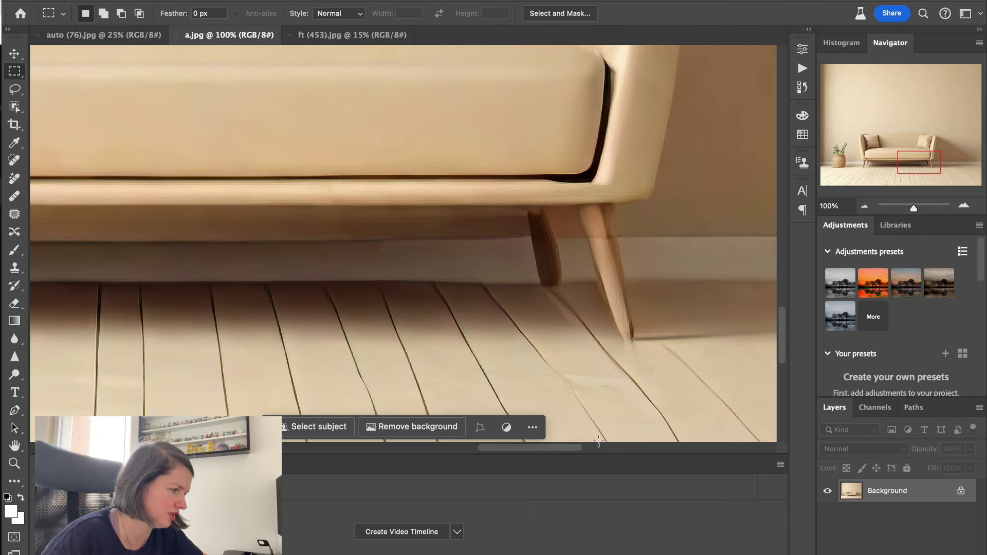
{"action": "left_click_drag", "start_coordinate": [906, 161], "coordinate": [964, 183]}
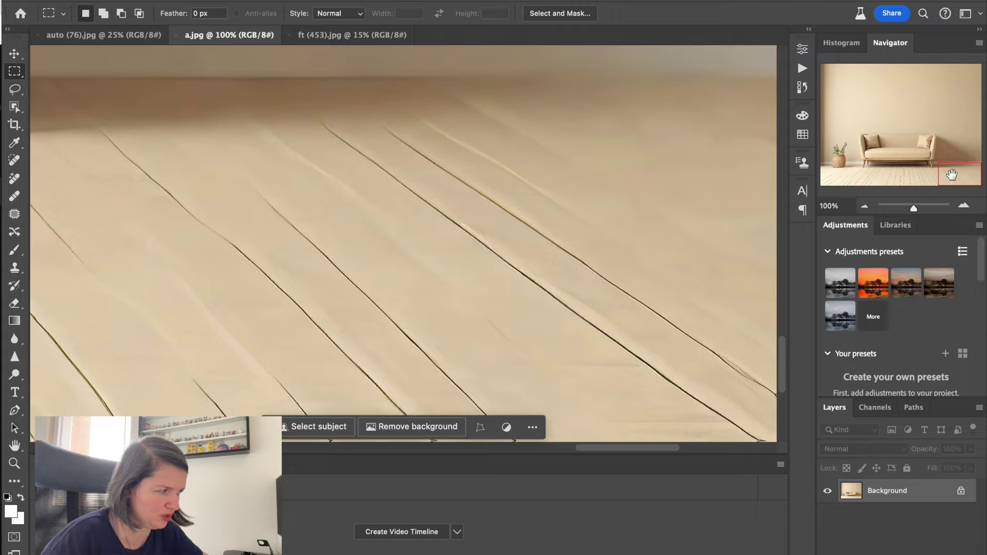
{"action": "left_click_drag", "start_coordinate": [951, 175], "coordinate": [832, 171]}
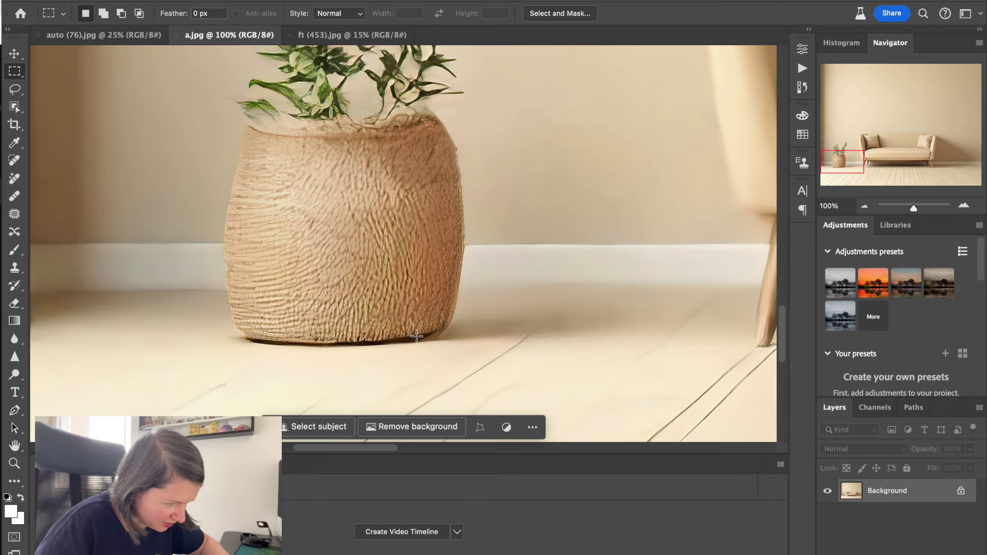
Marquee the floor patch below the plant pot, then inspect the plant, sofa leg, cushion and pillow
{"action": "left_click_drag", "start_coordinate": [408, 311], "coordinate": [495, 385]}
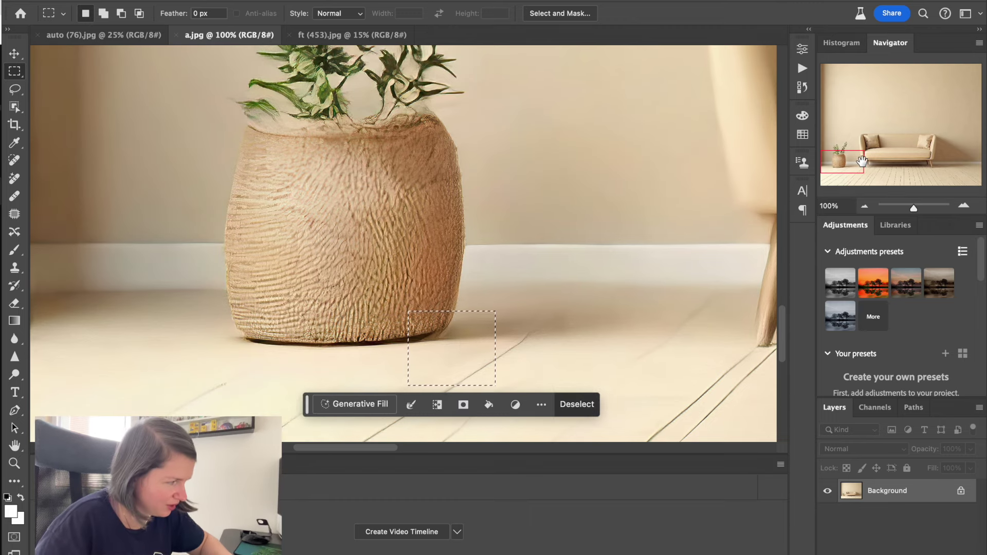
{"action": "left_click_drag", "start_coordinate": [862, 160], "coordinate": [862, 151]}
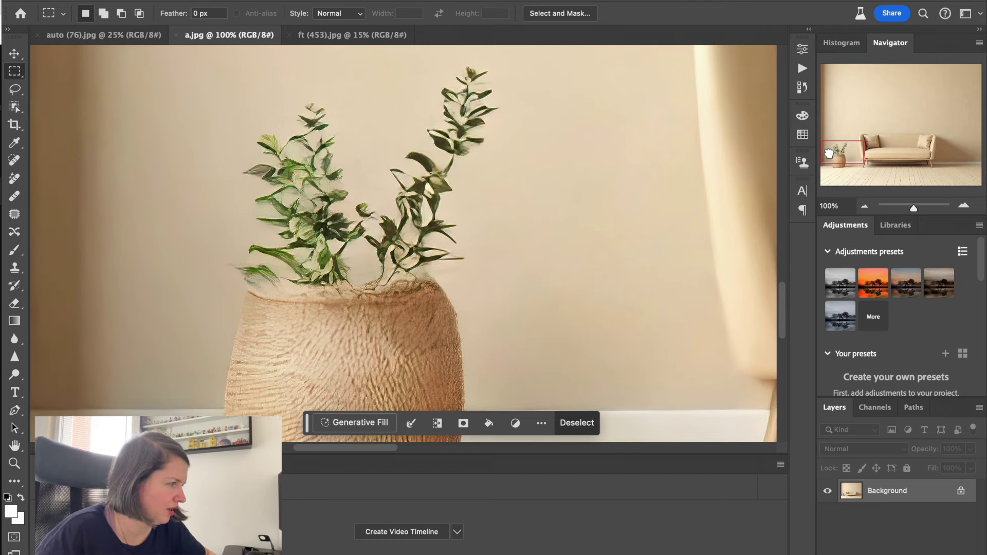
{"action": "left_click_drag", "start_coordinate": [864, 160], "coordinate": [878, 165]}
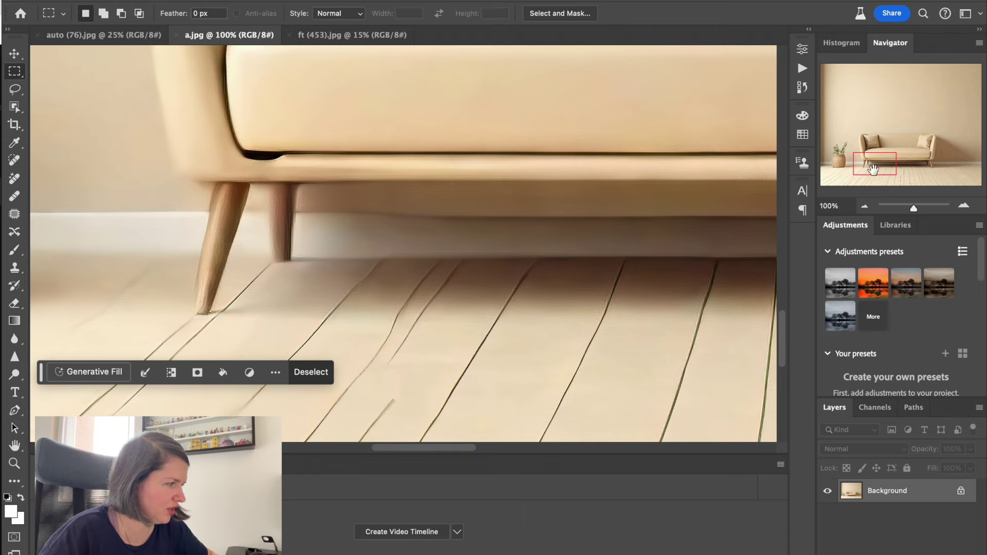
{"action": "left_click_drag", "start_coordinate": [889, 169], "coordinate": [939, 147]}
{"action": "left_click_drag", "start_coordinate": [913, 208], "coordinate": [908, 210]}
{"action": "left_click_drag", "start_coordinate": [920, 137], "coordinate": [901, 139]}
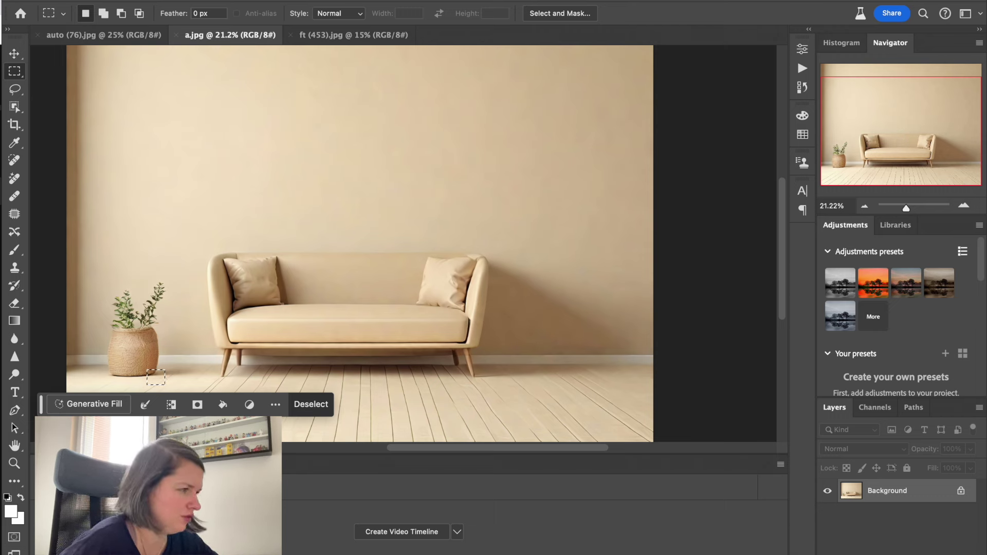
Inspect the blue crumpled paper auto (76).jpg at 100%, pan across it, then zoom back out
{"action": "left_click", "coordinate": [124, 35]}
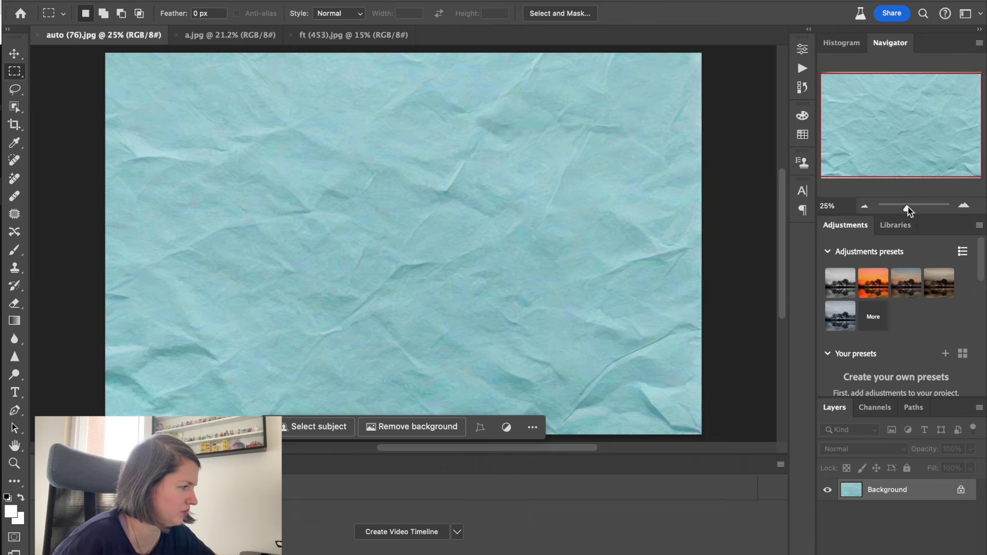
{"action": "left_click_drag", "start_coordinate": [907, 210], "coordinate": [914, 210]}
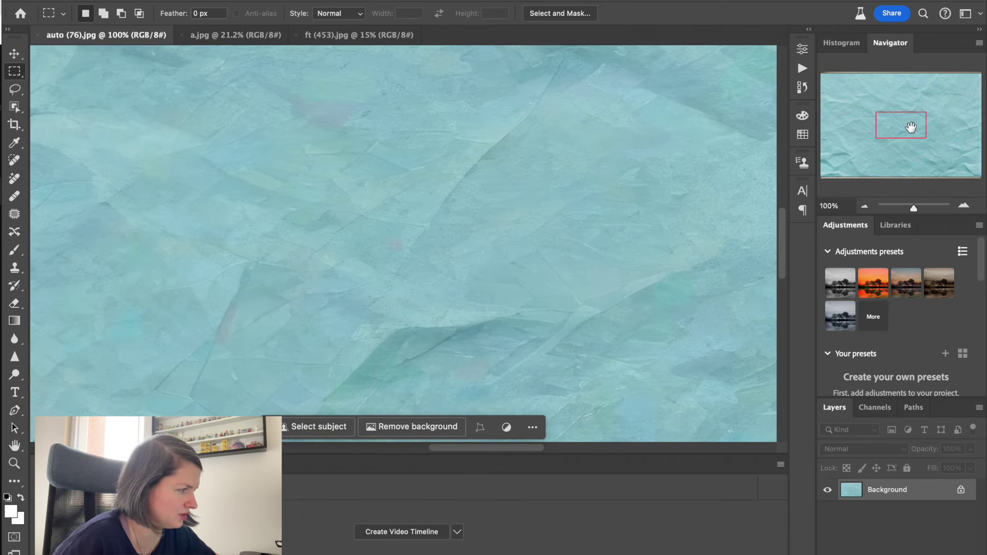
{"action": "left_click_drag", "start_coordinate": [910, 127], "coordinate": [905, 192]}
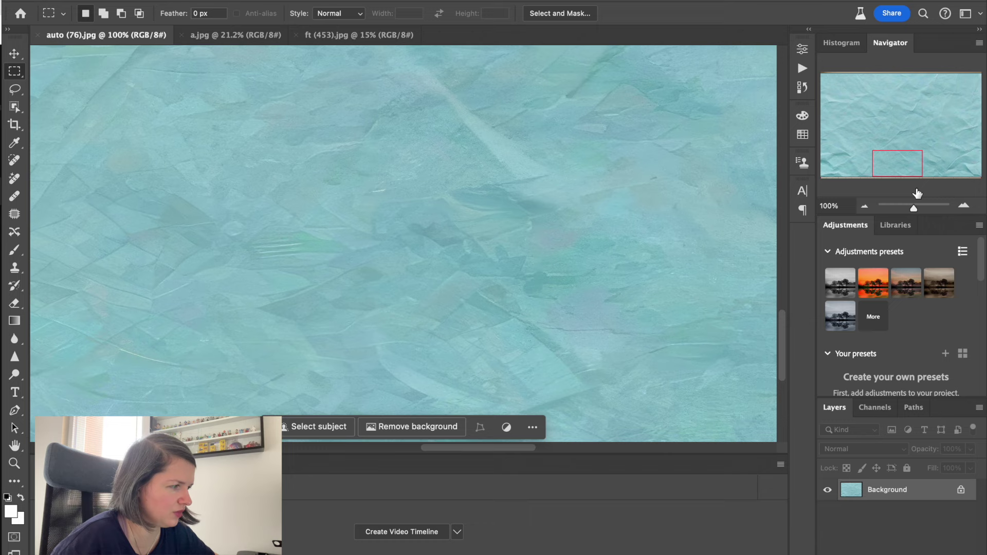
{"action": "left_click_drag", "start_coordinate": [913, 208], "coordinate": [906, 208]}
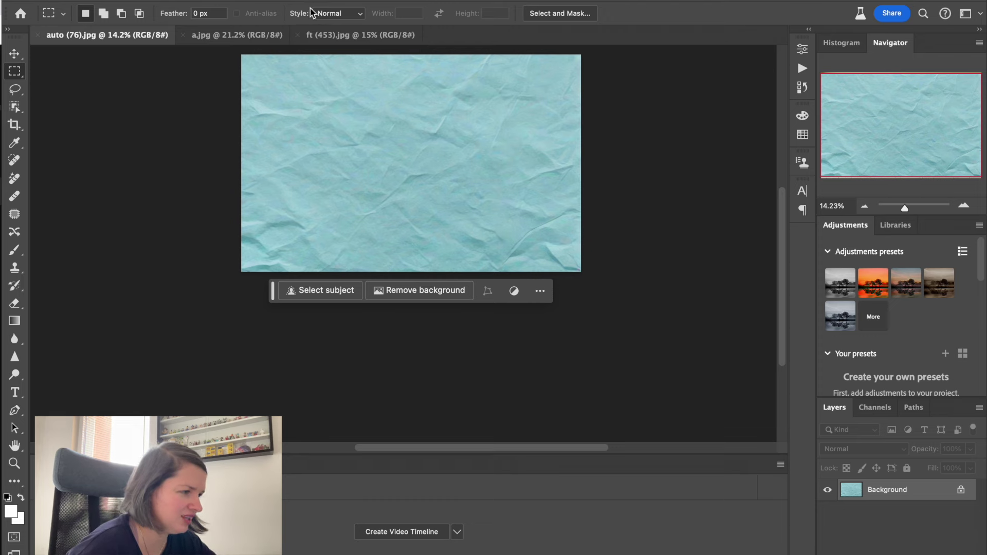
Show the sofa image a.jpg, then the water-splash image ft (453).jpg
{"action": "left_click", "coordinate": [216, 34]}
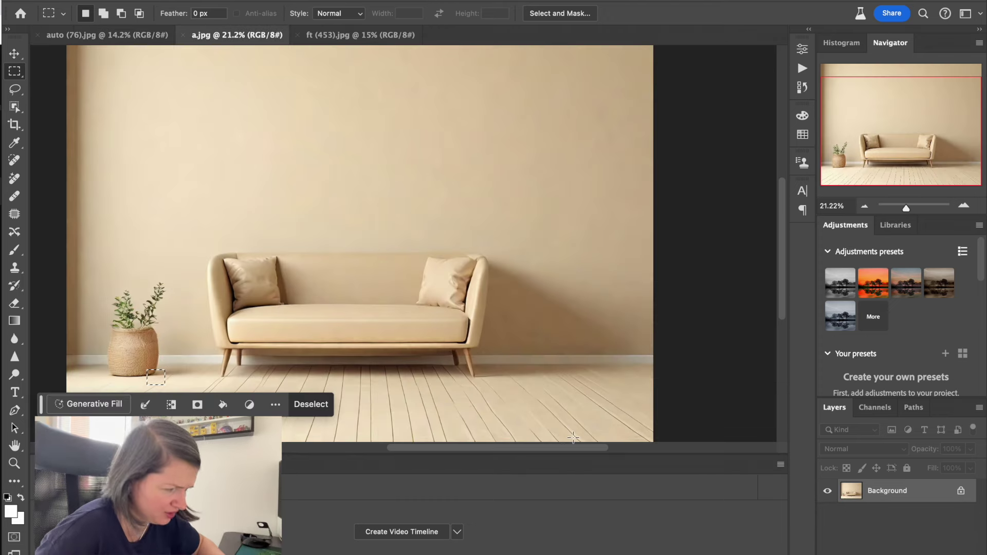
{"action": "left_click", "coordinate": [375, 35]}
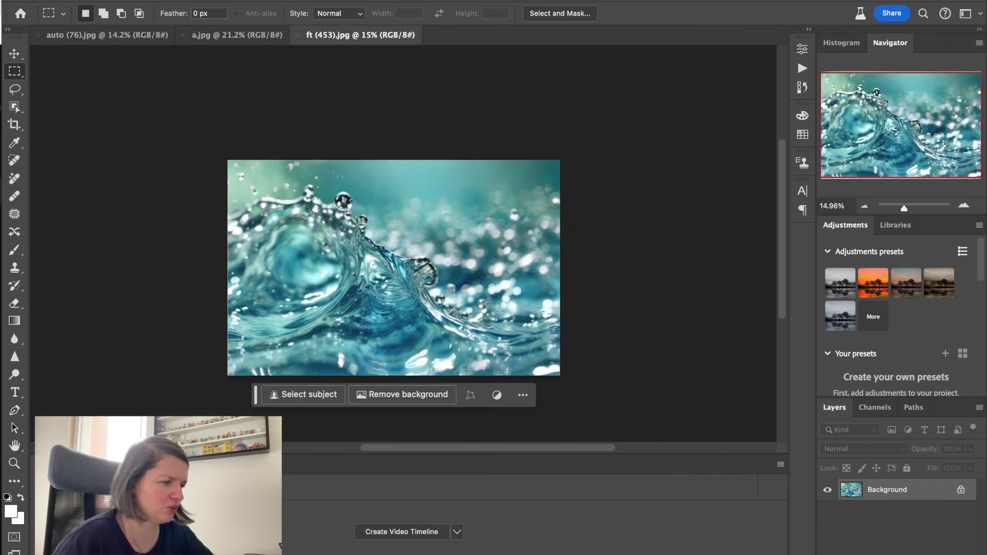